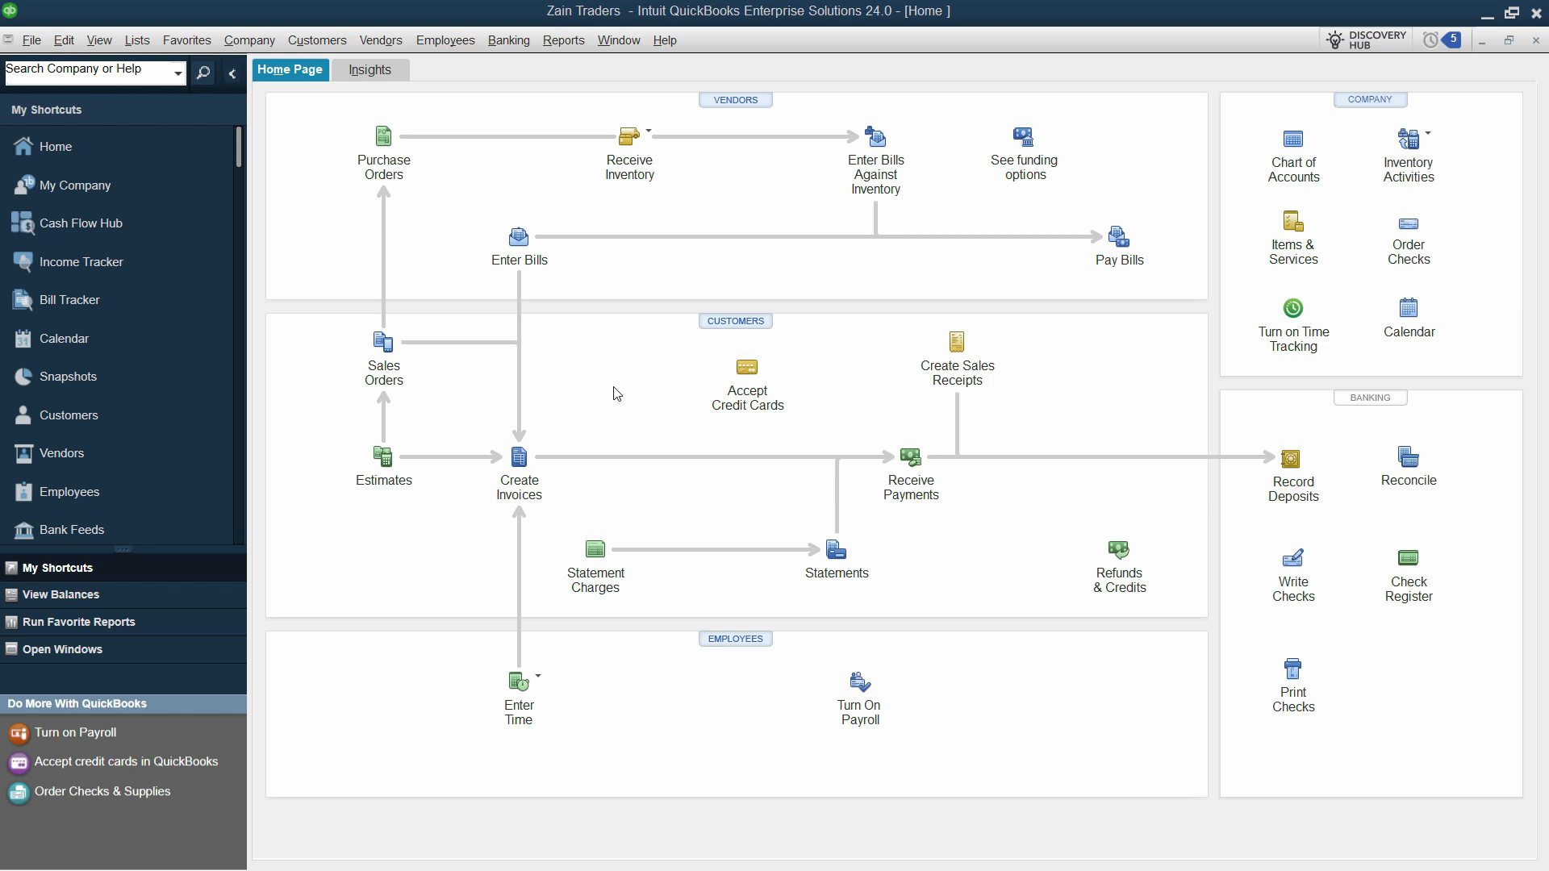
Start a new customer payment and choose the customer who is paying off the previous balance.
click(925, 475)
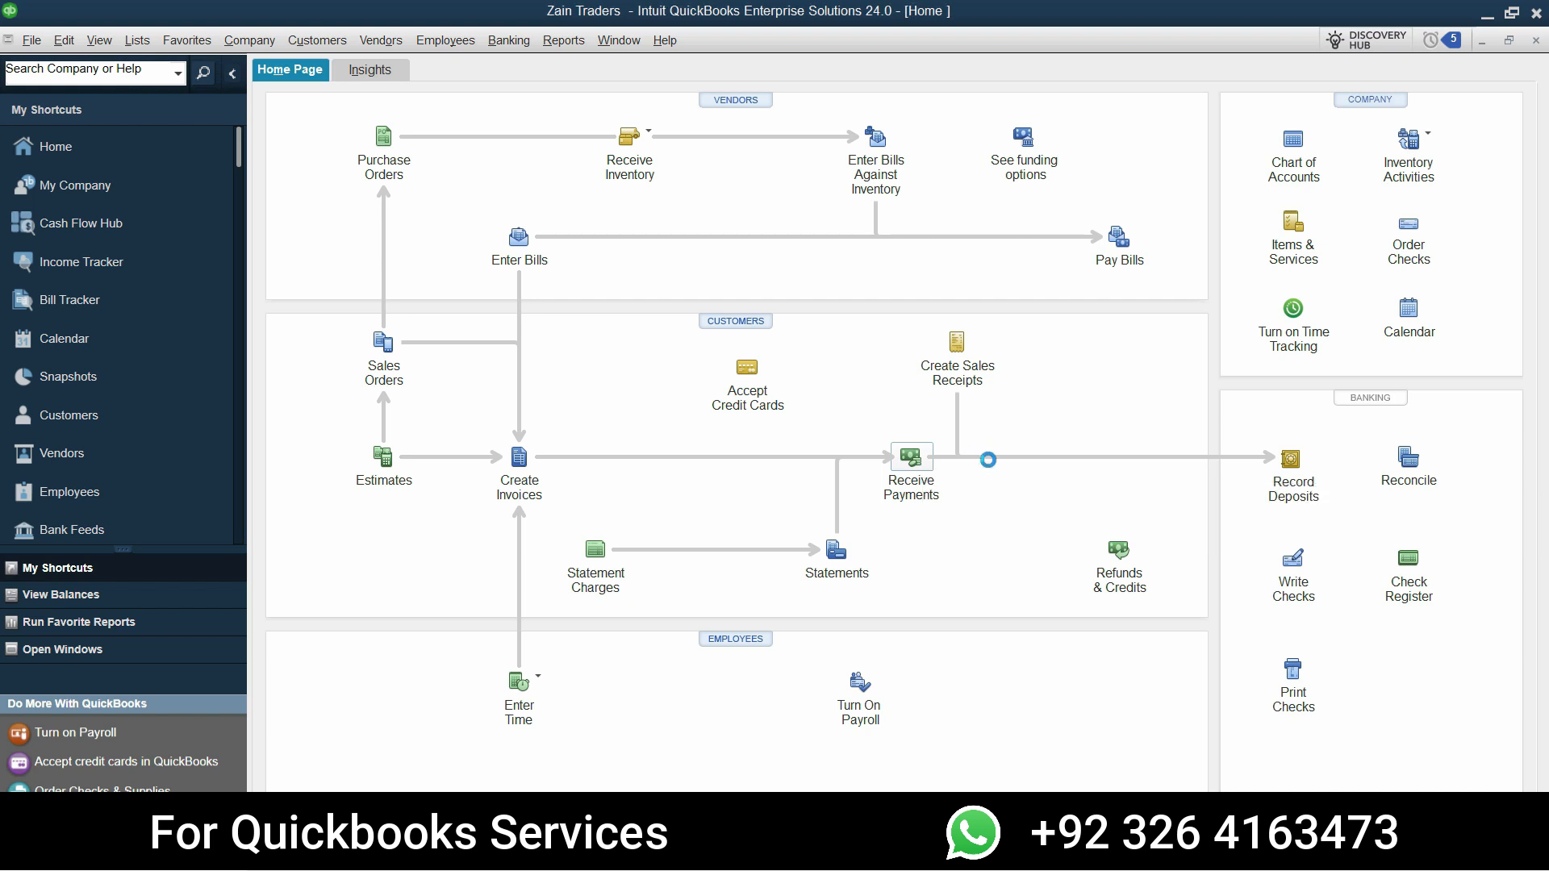
click(512, 282)
click(511, 282)
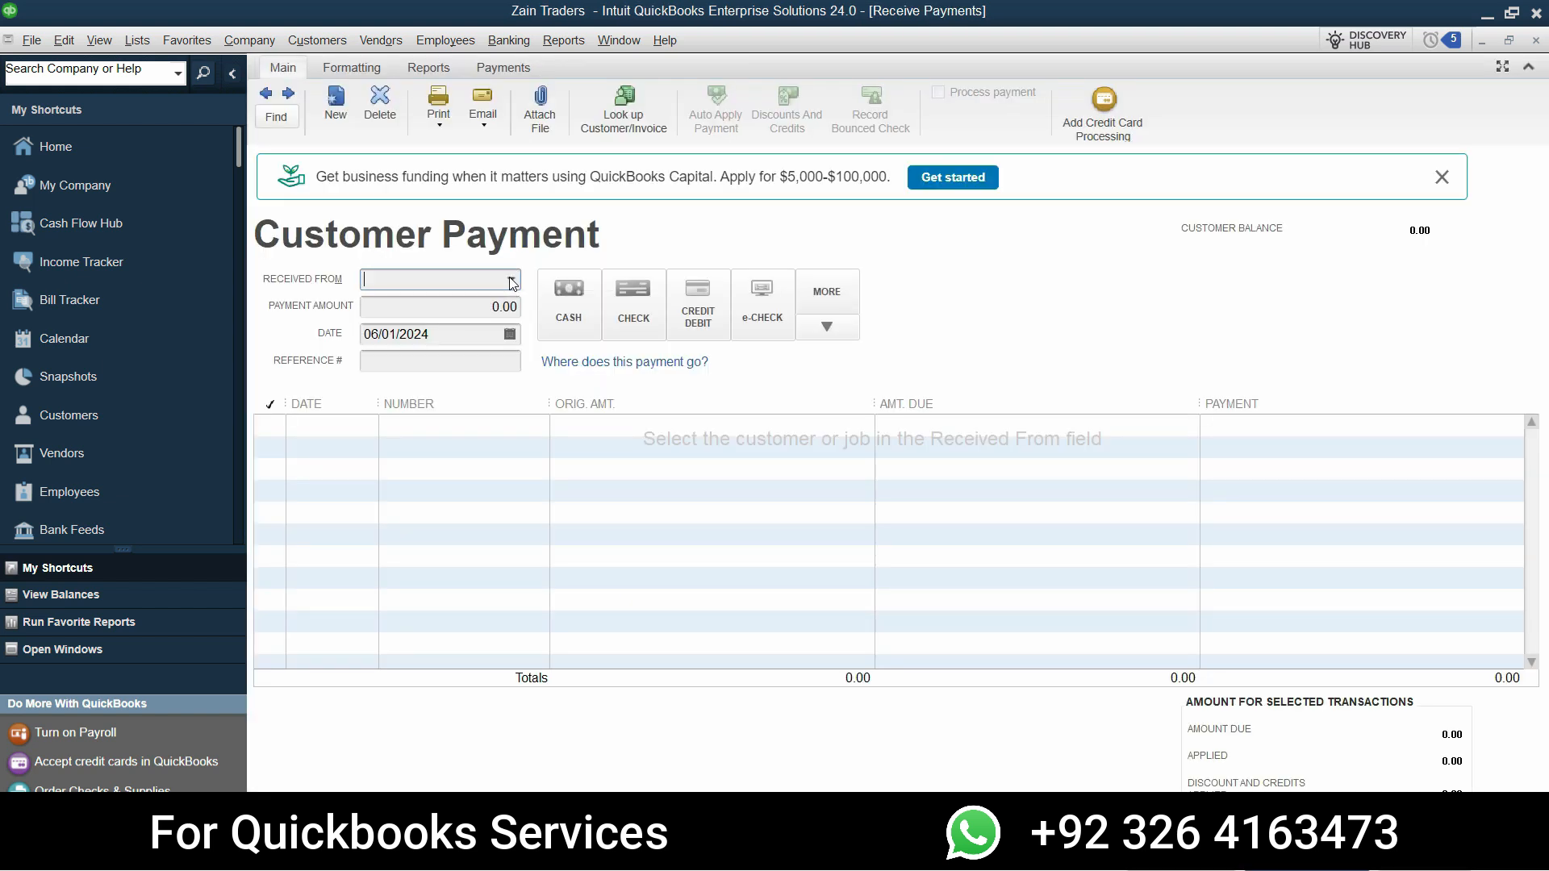
click(512, 282)
click(406, 389)
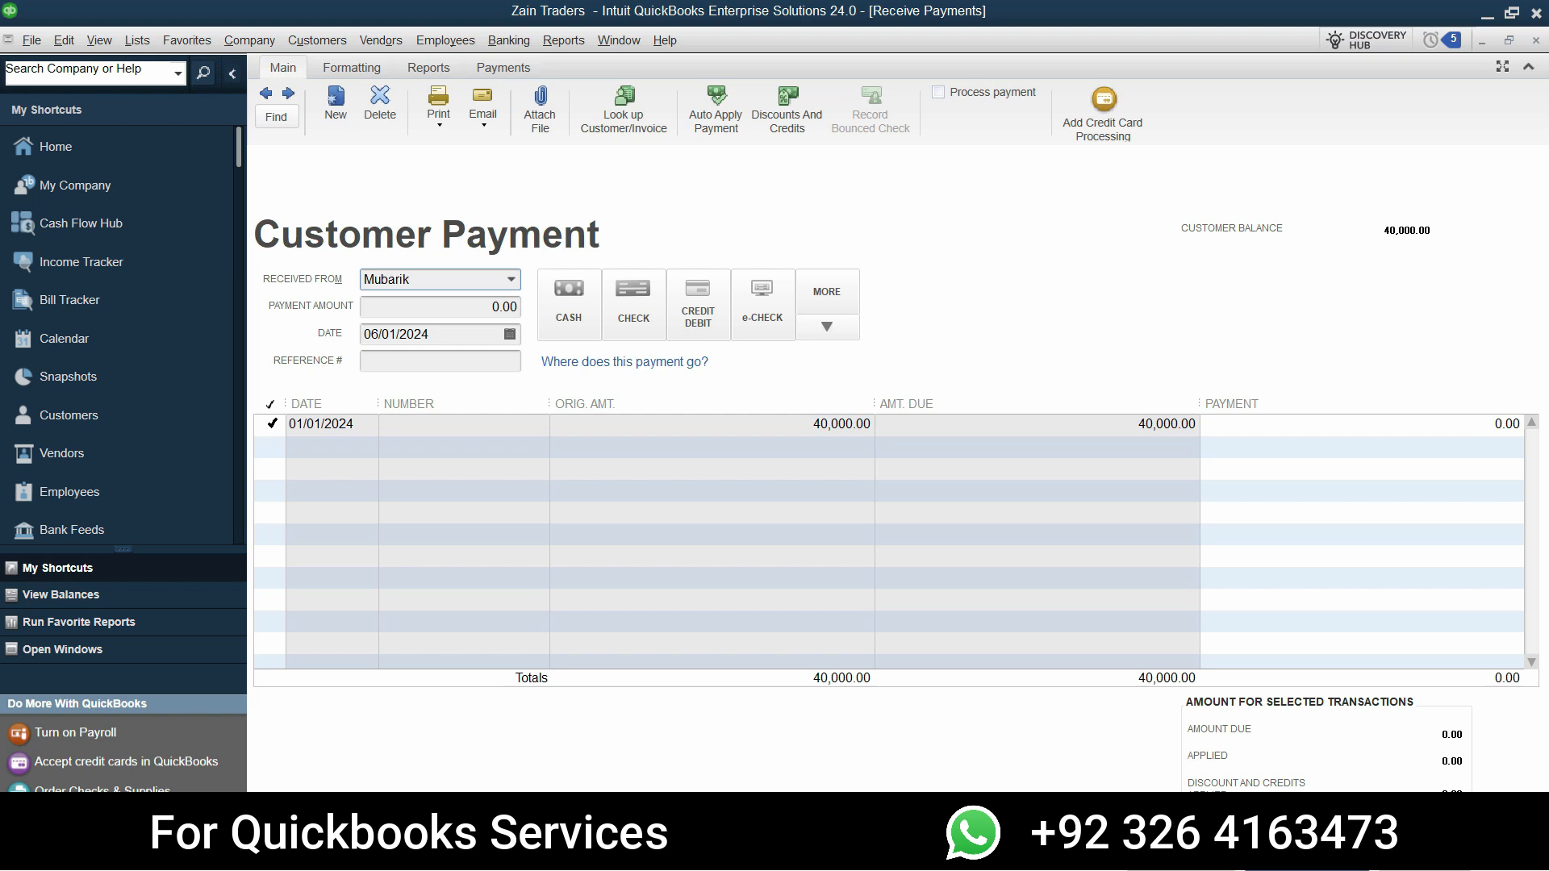
Apply the payment to the outstanding 01/01/2024 invoice and decline automatic payment calculation.
click(272, 423)
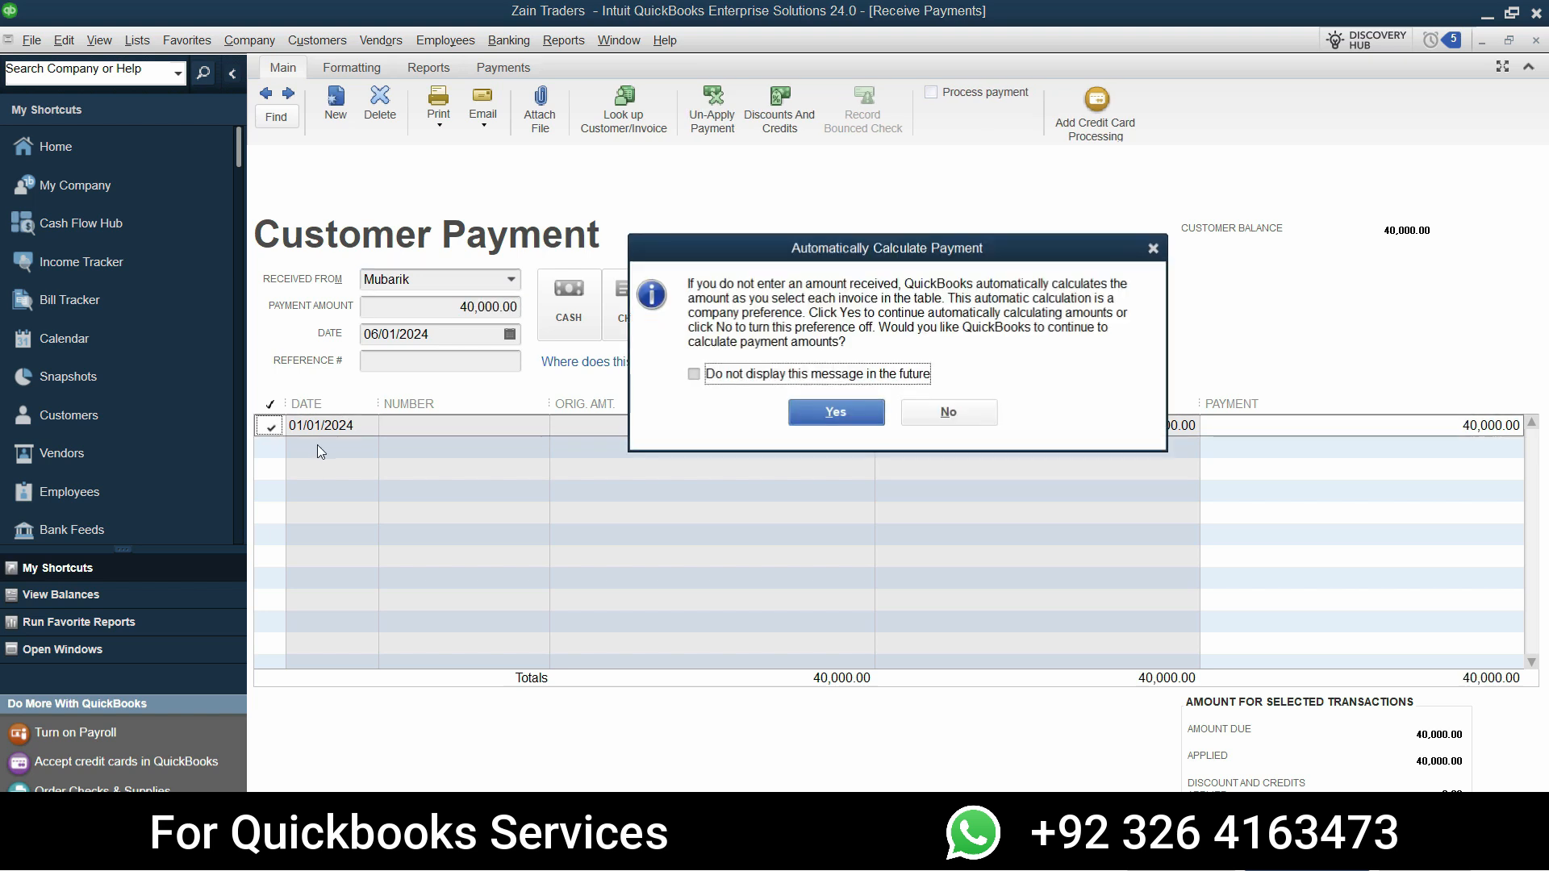
click(948, 413)
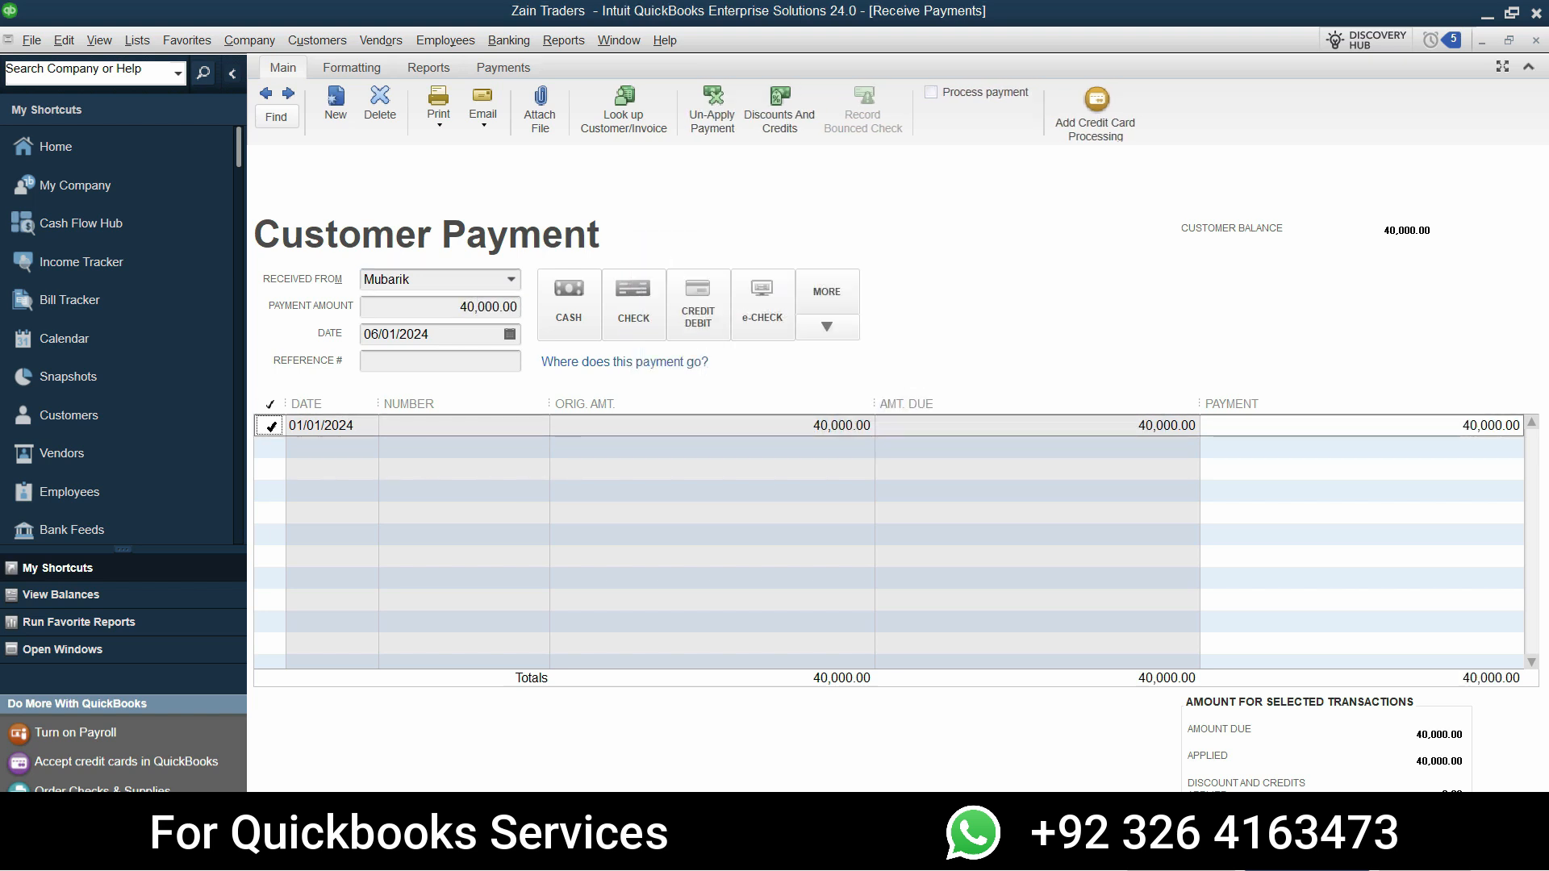
click(272, 427)
Try a partial payment of 20,000 against the 01/01/2024 invoice, and restore the payment to 40,000.
click(1458, 425)
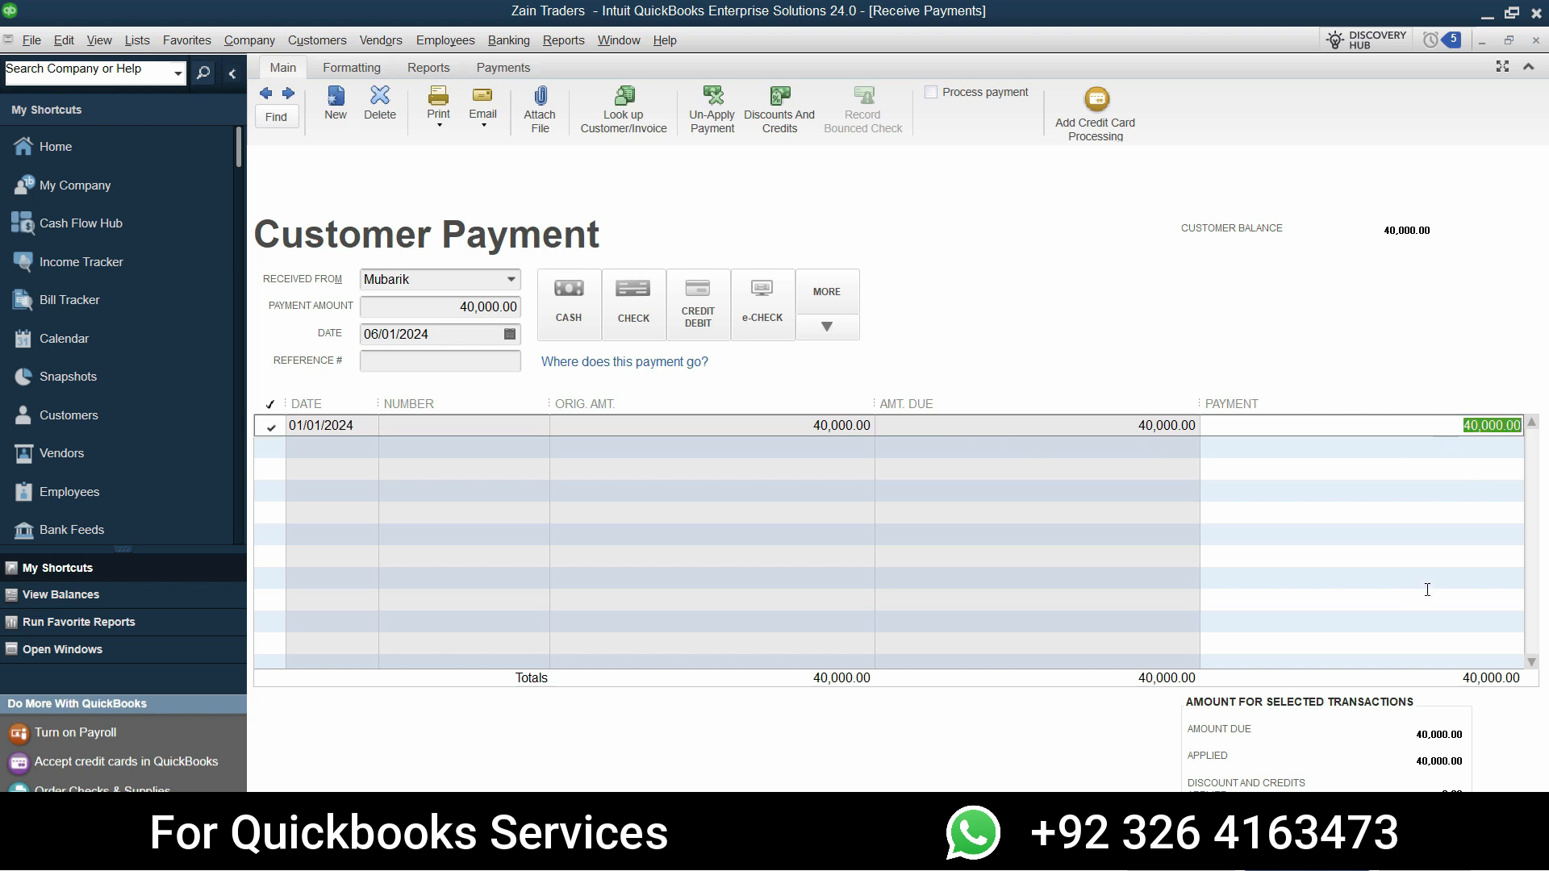
text(20000)
key(Tab)
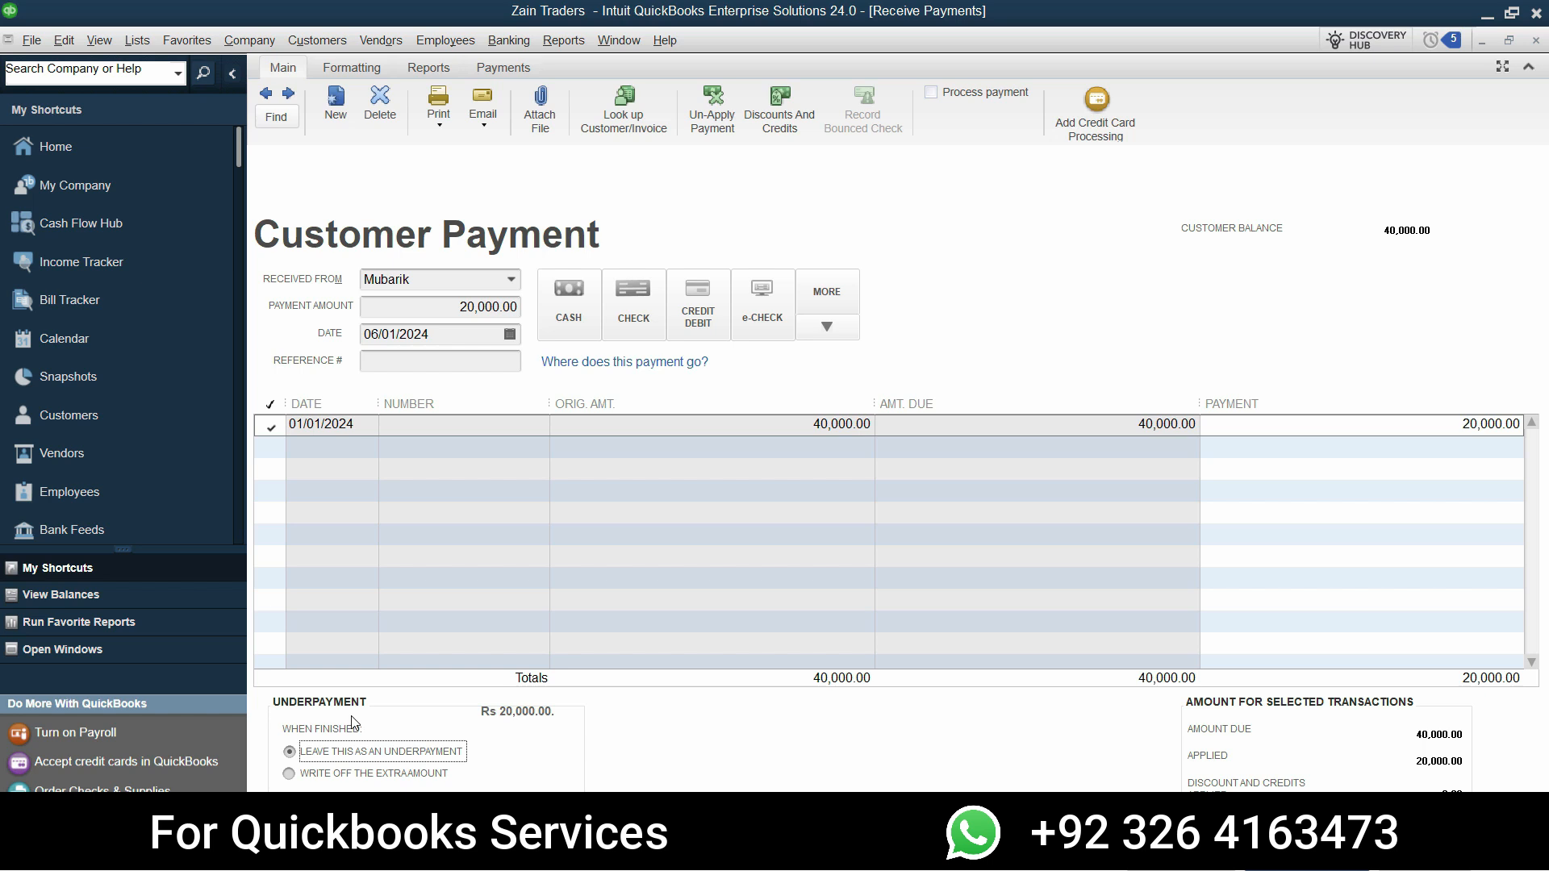
click(311, 637)
click(274, 426)
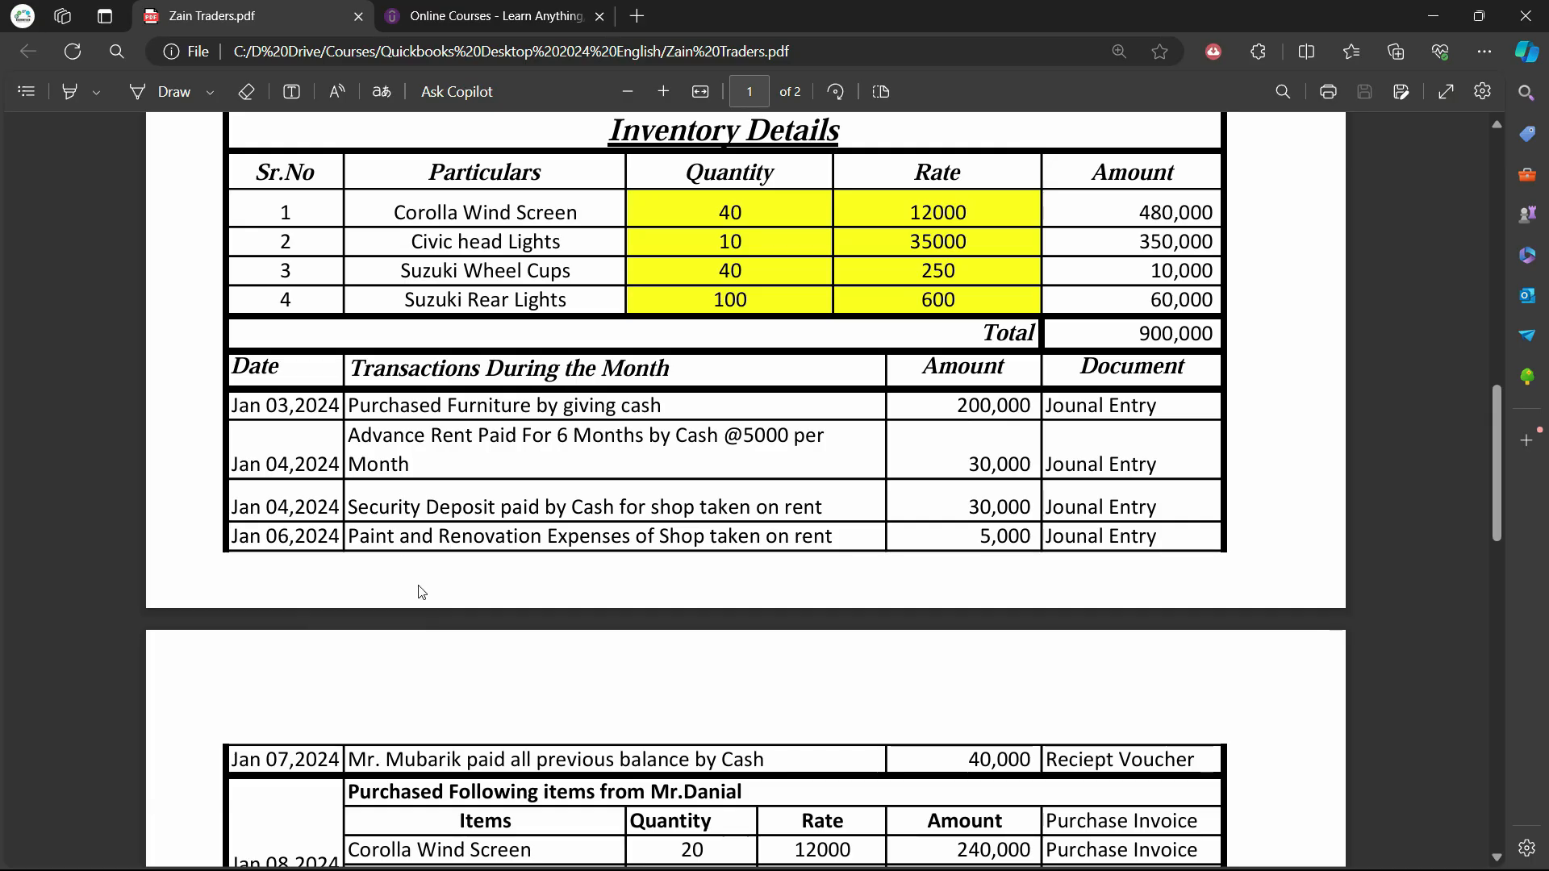
Date the customer payment 07/01/2024, give it reference number 1001 and payment method Cash, and save it.
scroll(745, 485, down, 3)
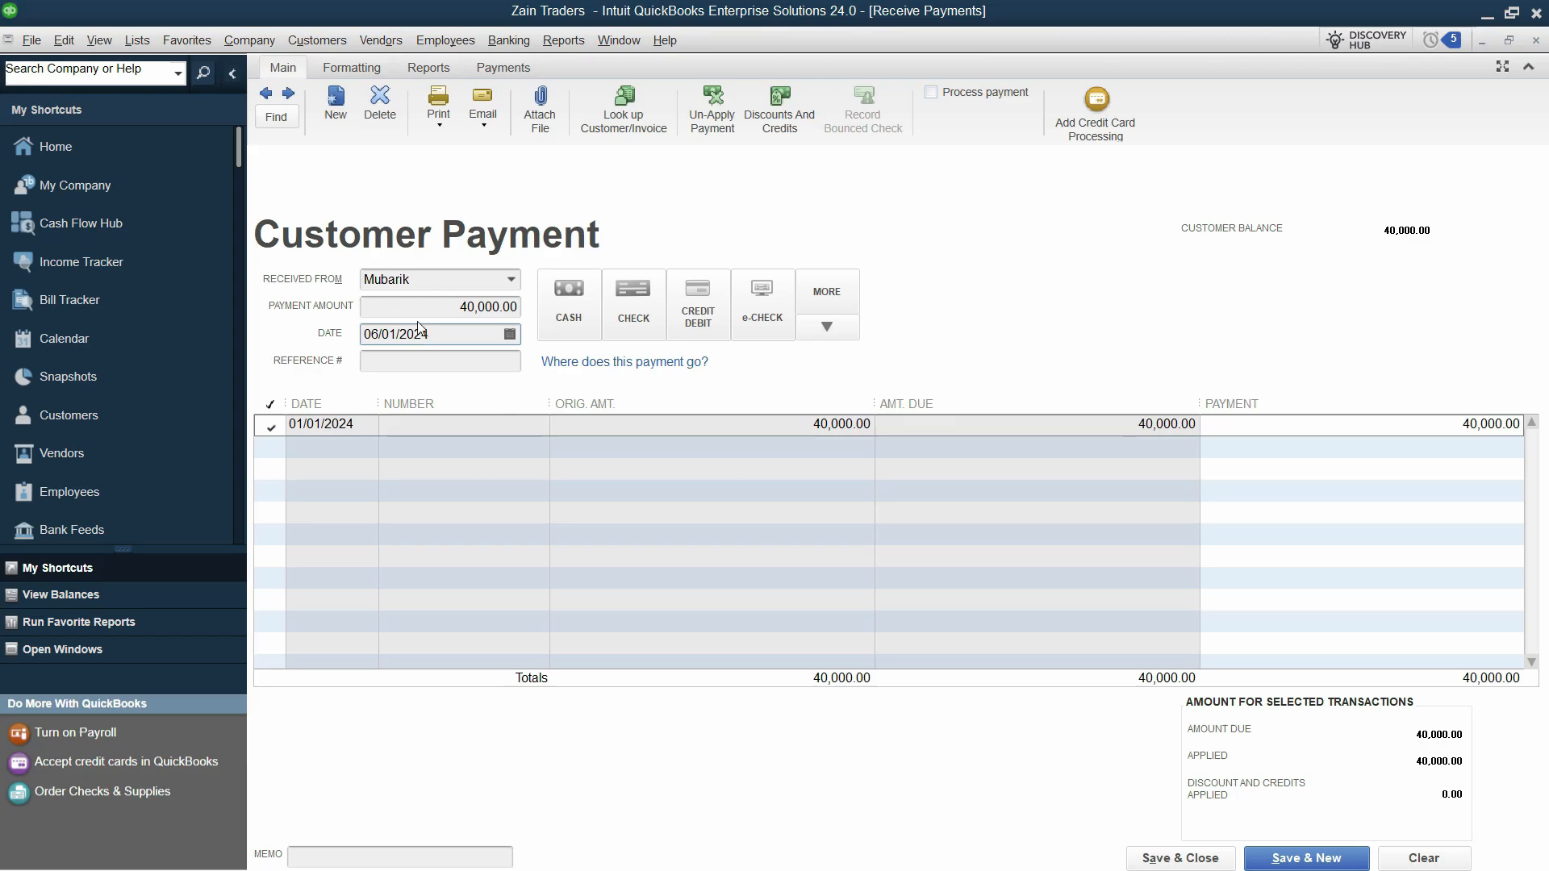
drag(442, 334, 330, 336)
text(07/01/2024)
key(Tab)
click(404, 359)
text(1001)
key(Tab)
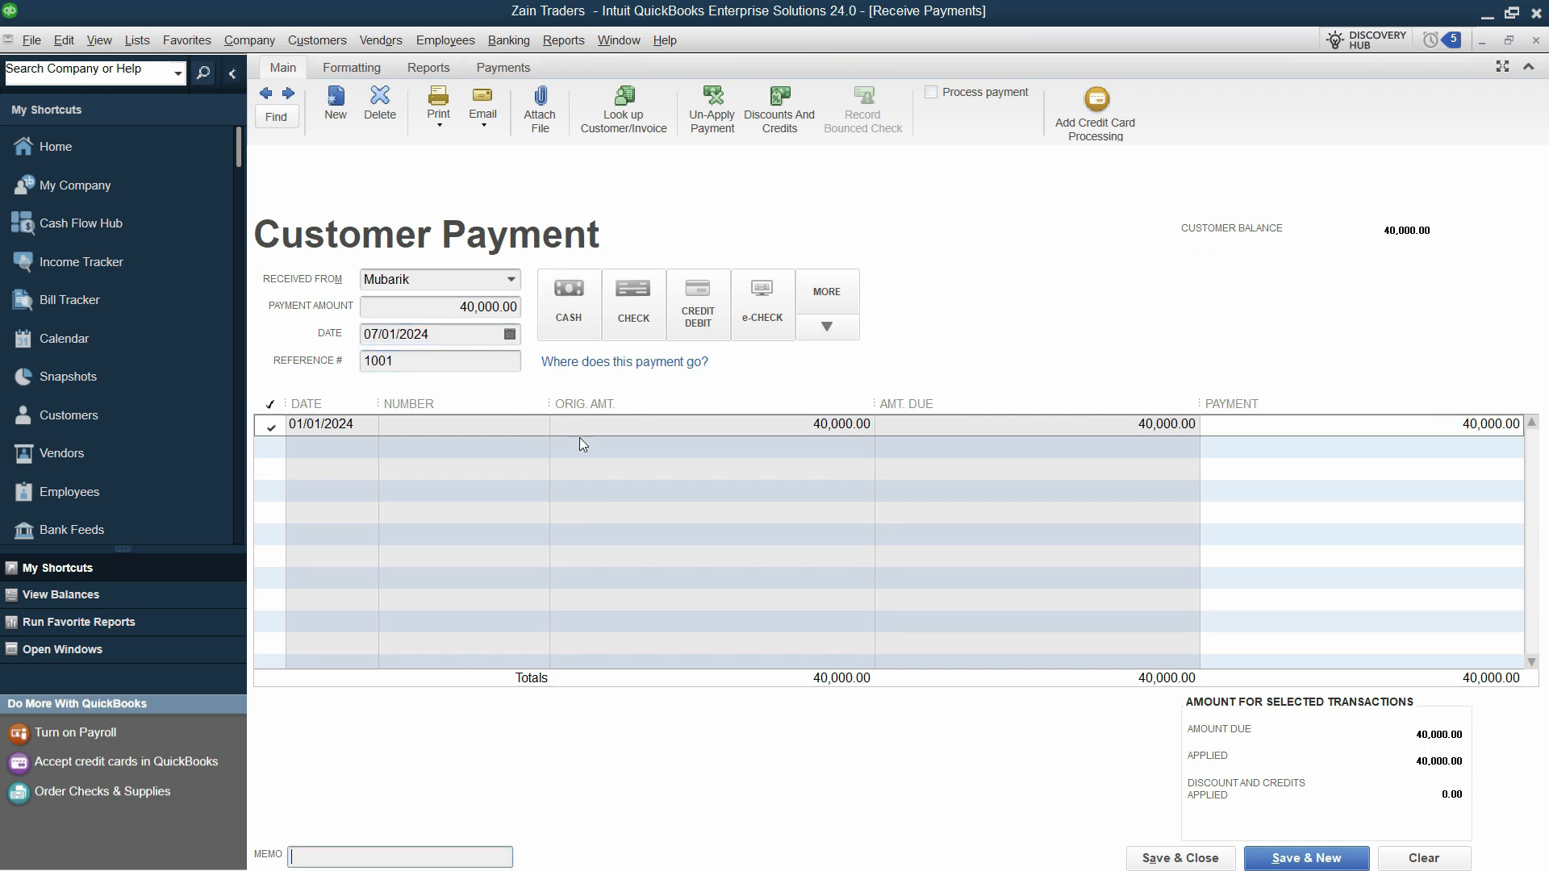
click(570, 314)
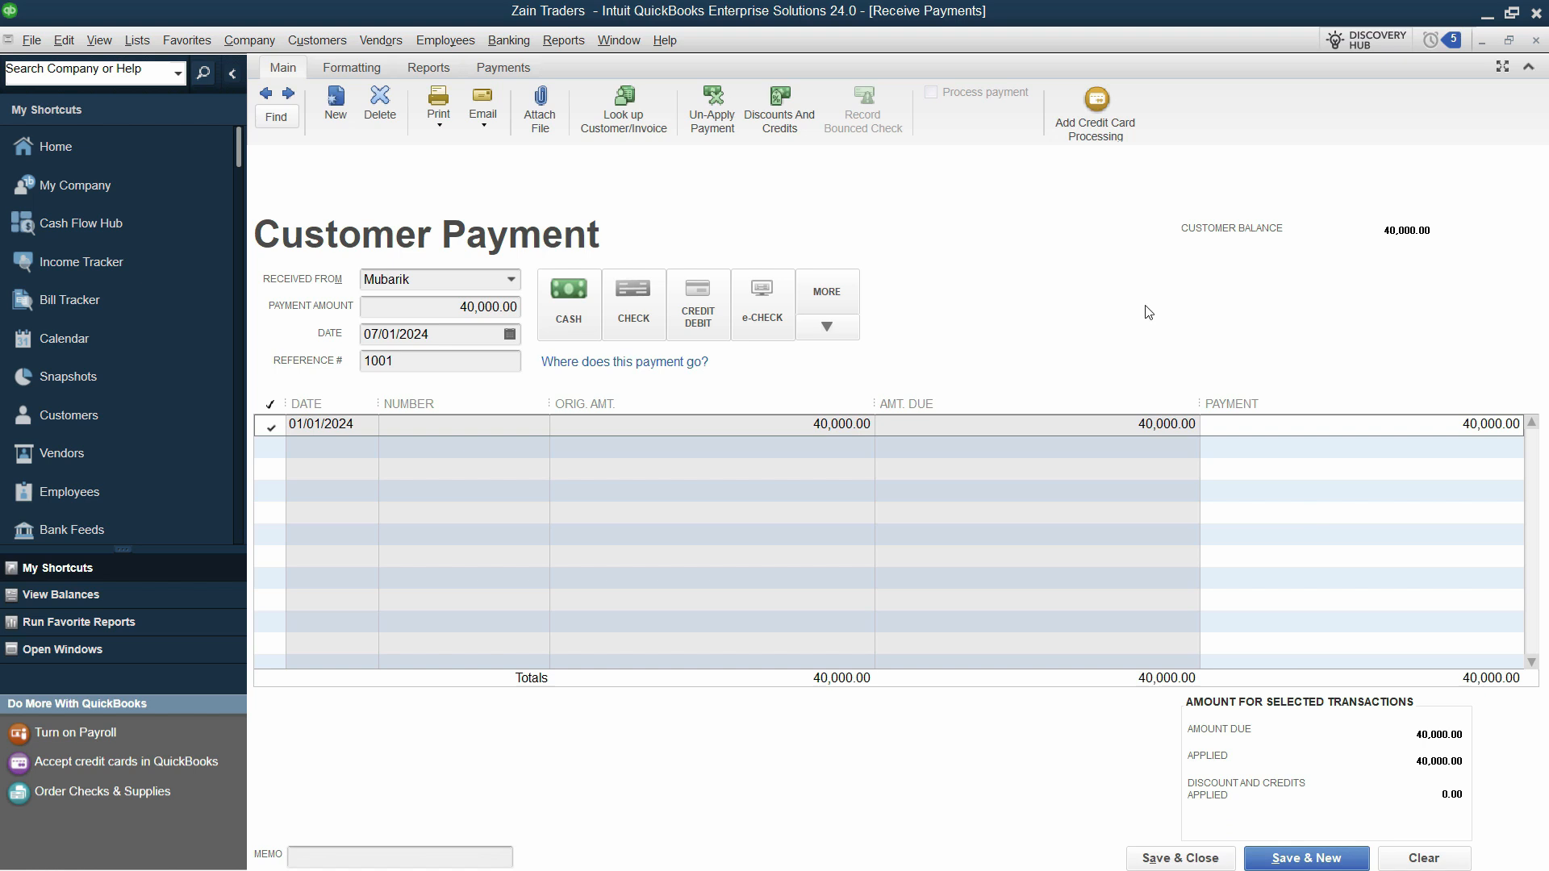
click(1323, 858)
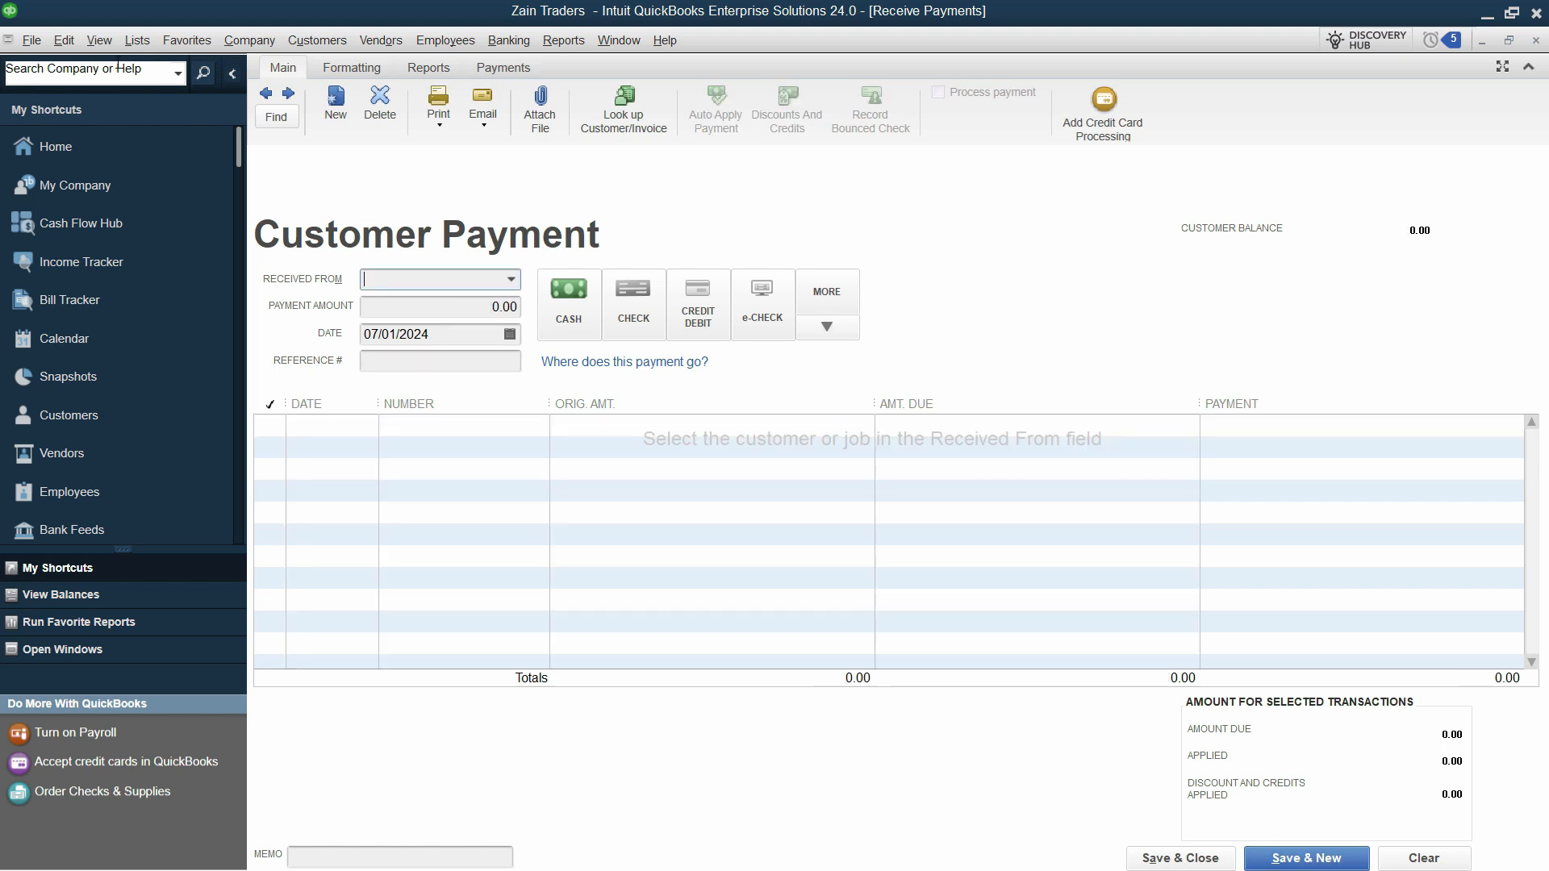
Reopen the saved customer payment, review its transaction journal with the full account names shown, and return to the home page.
click(267, 95)
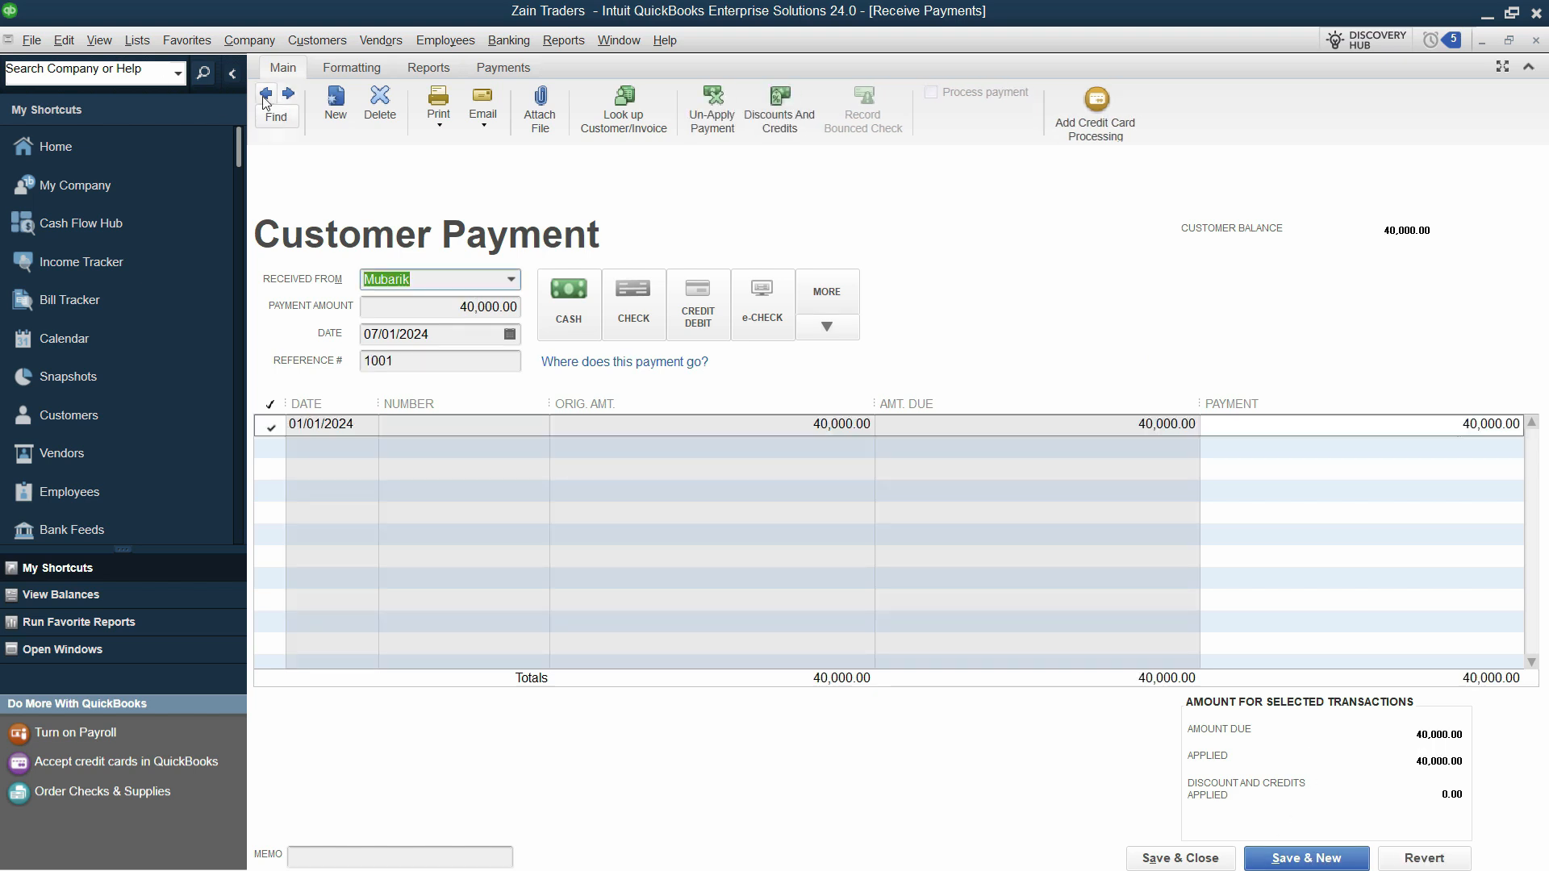
click(426, 69)
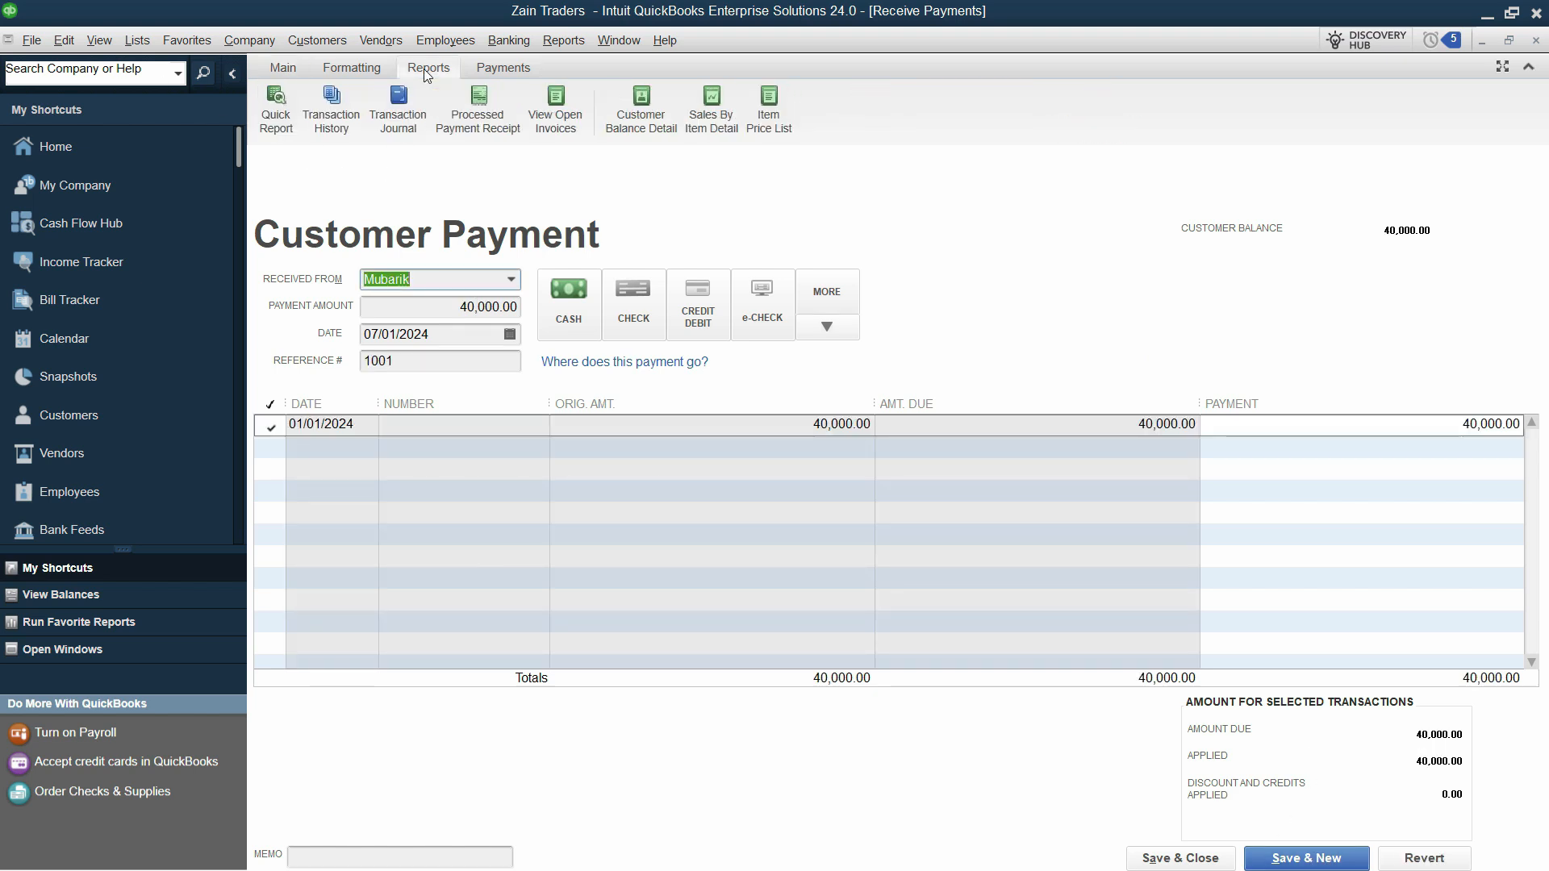
click(398, 122)
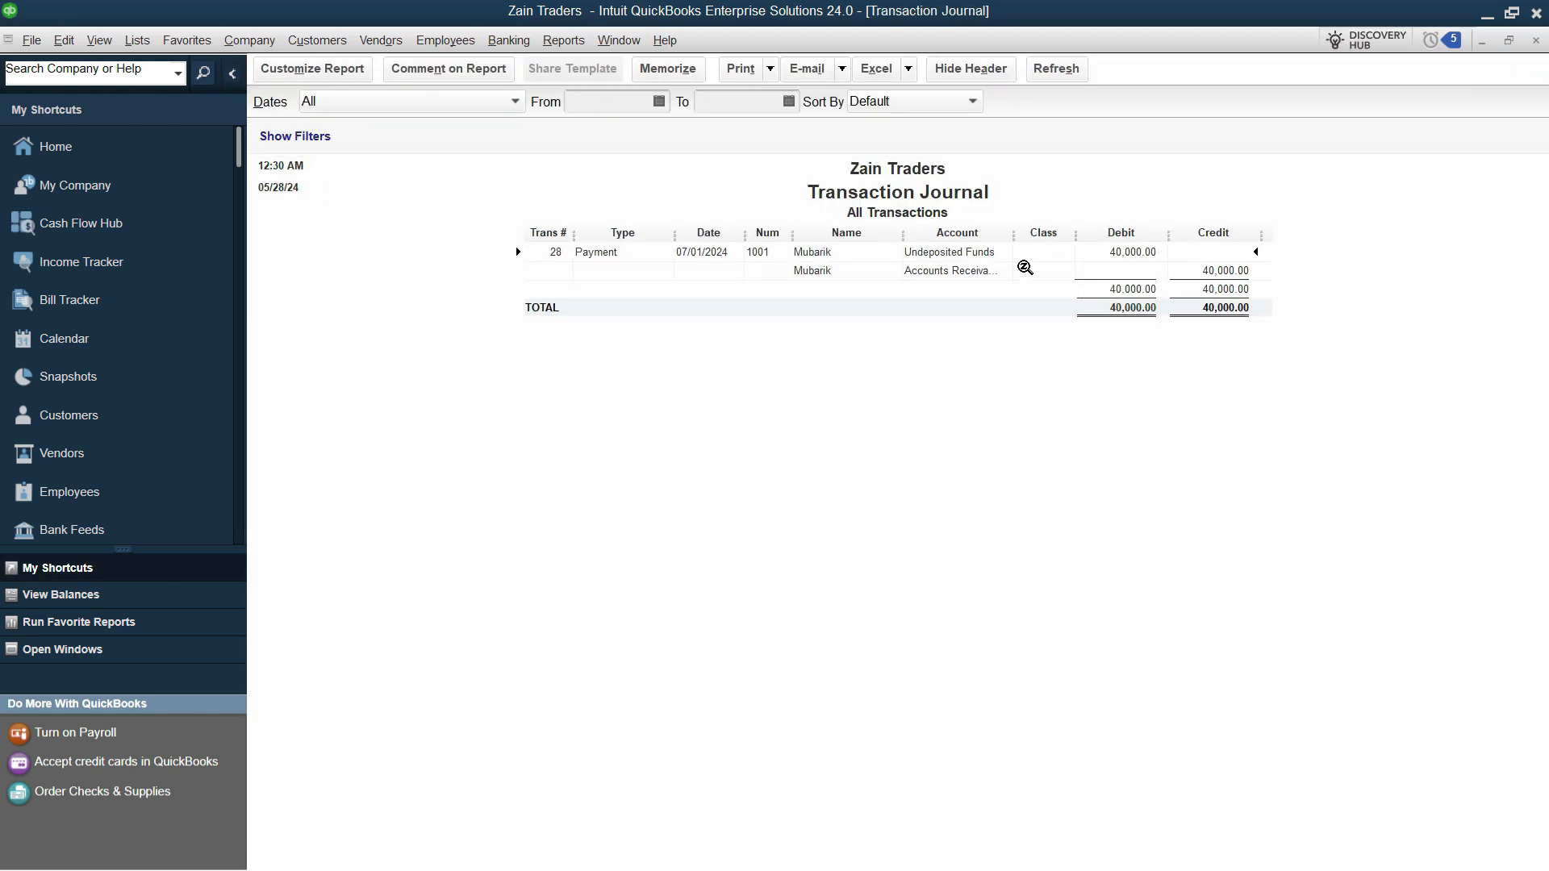
drag(1074, 234, 1129, 234)
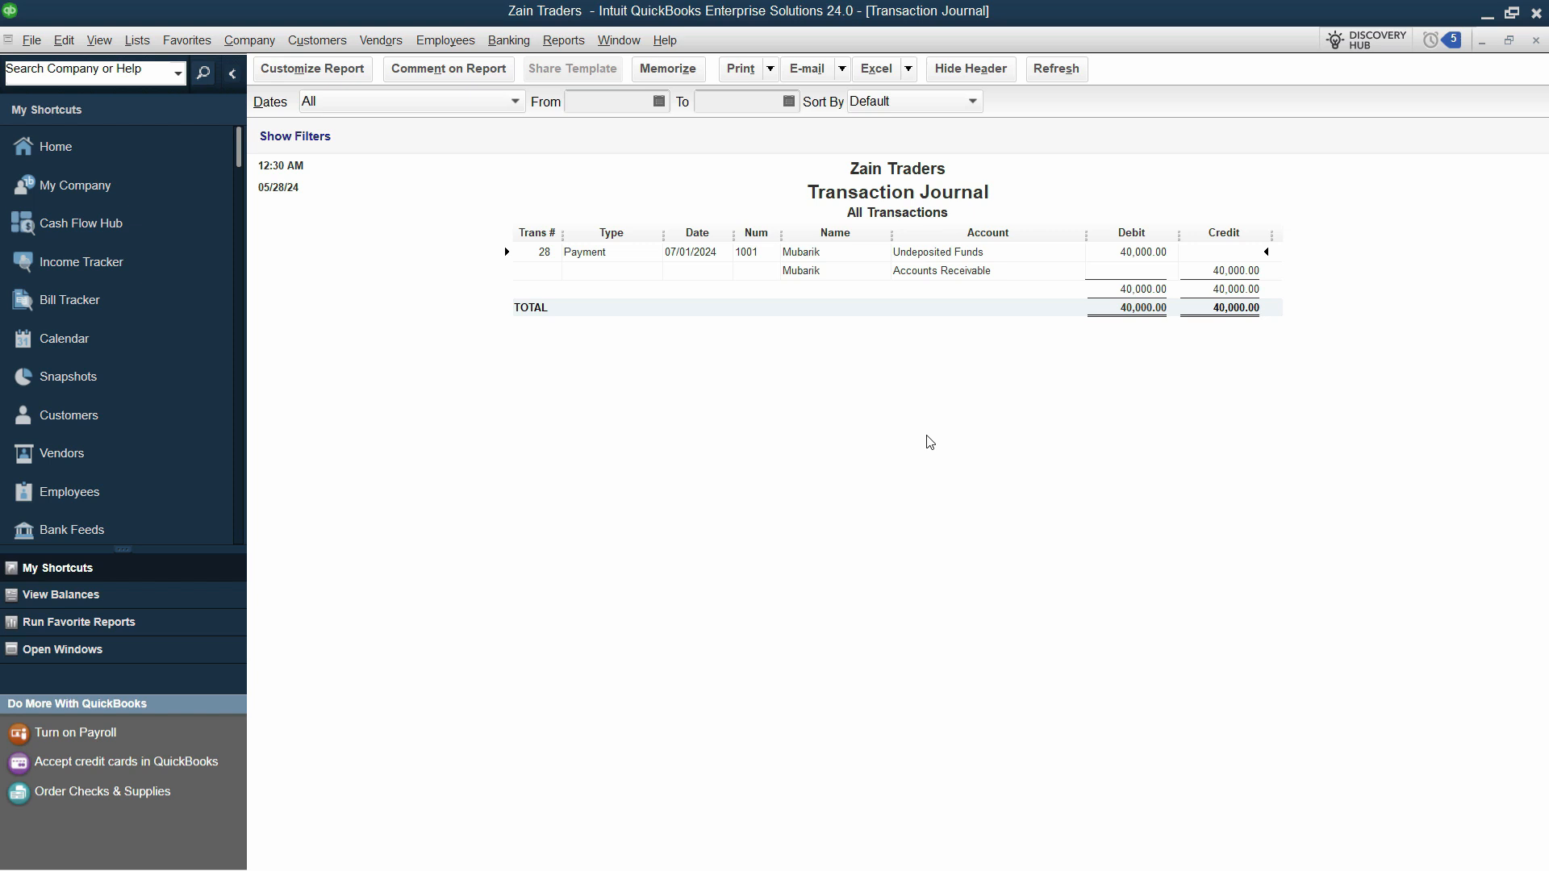
click(1536, 40)
click(902, 398)
click(93, 158)
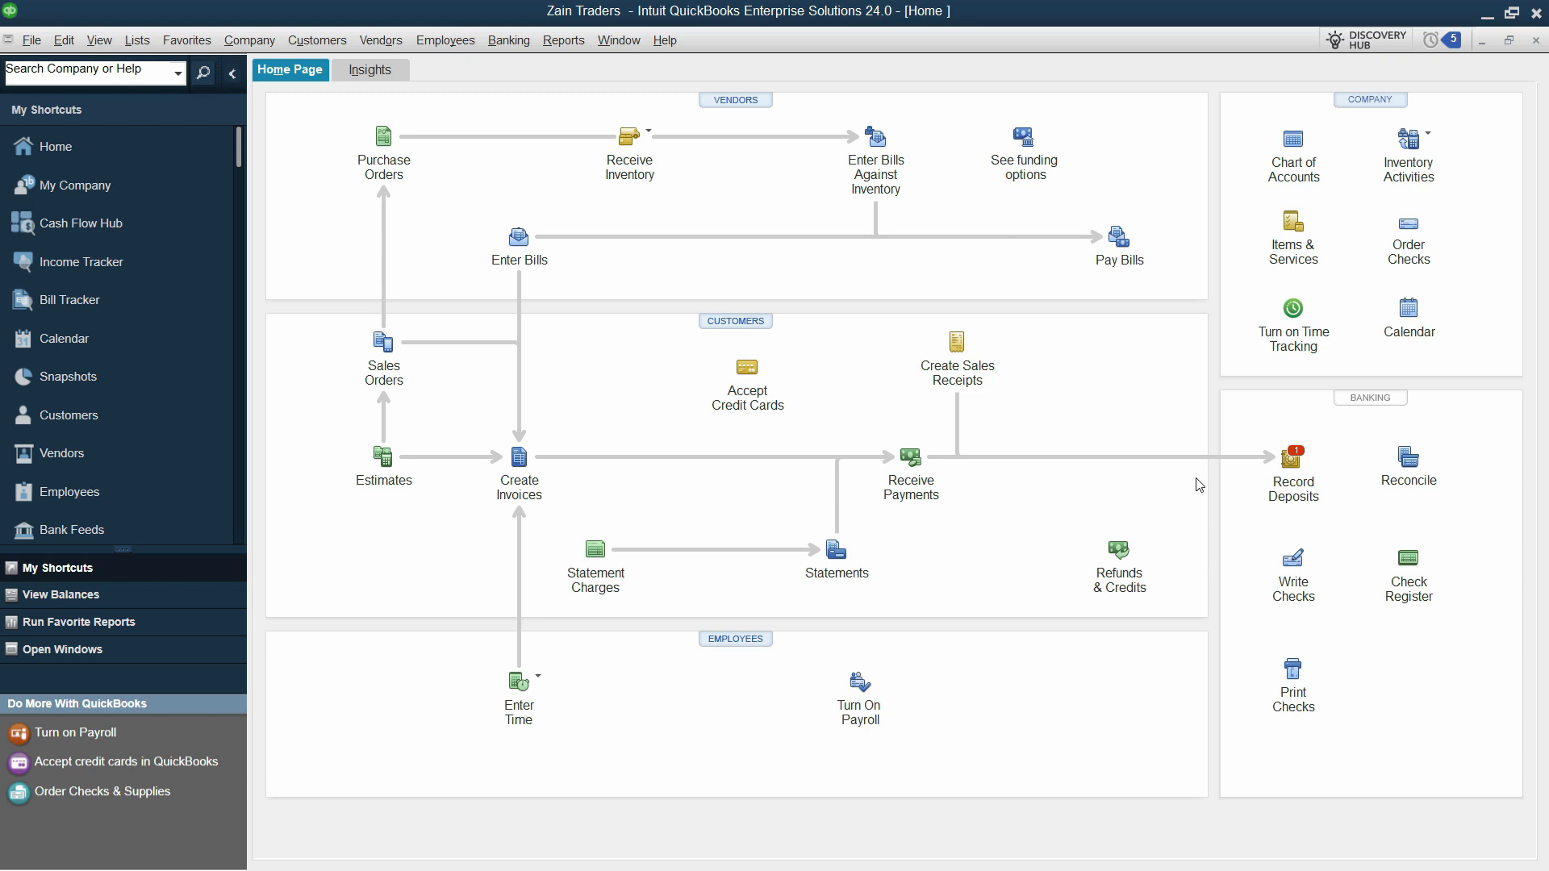
Start recording a deposit and include the undeposited cash payment with number 1001.
click(1281, 481)
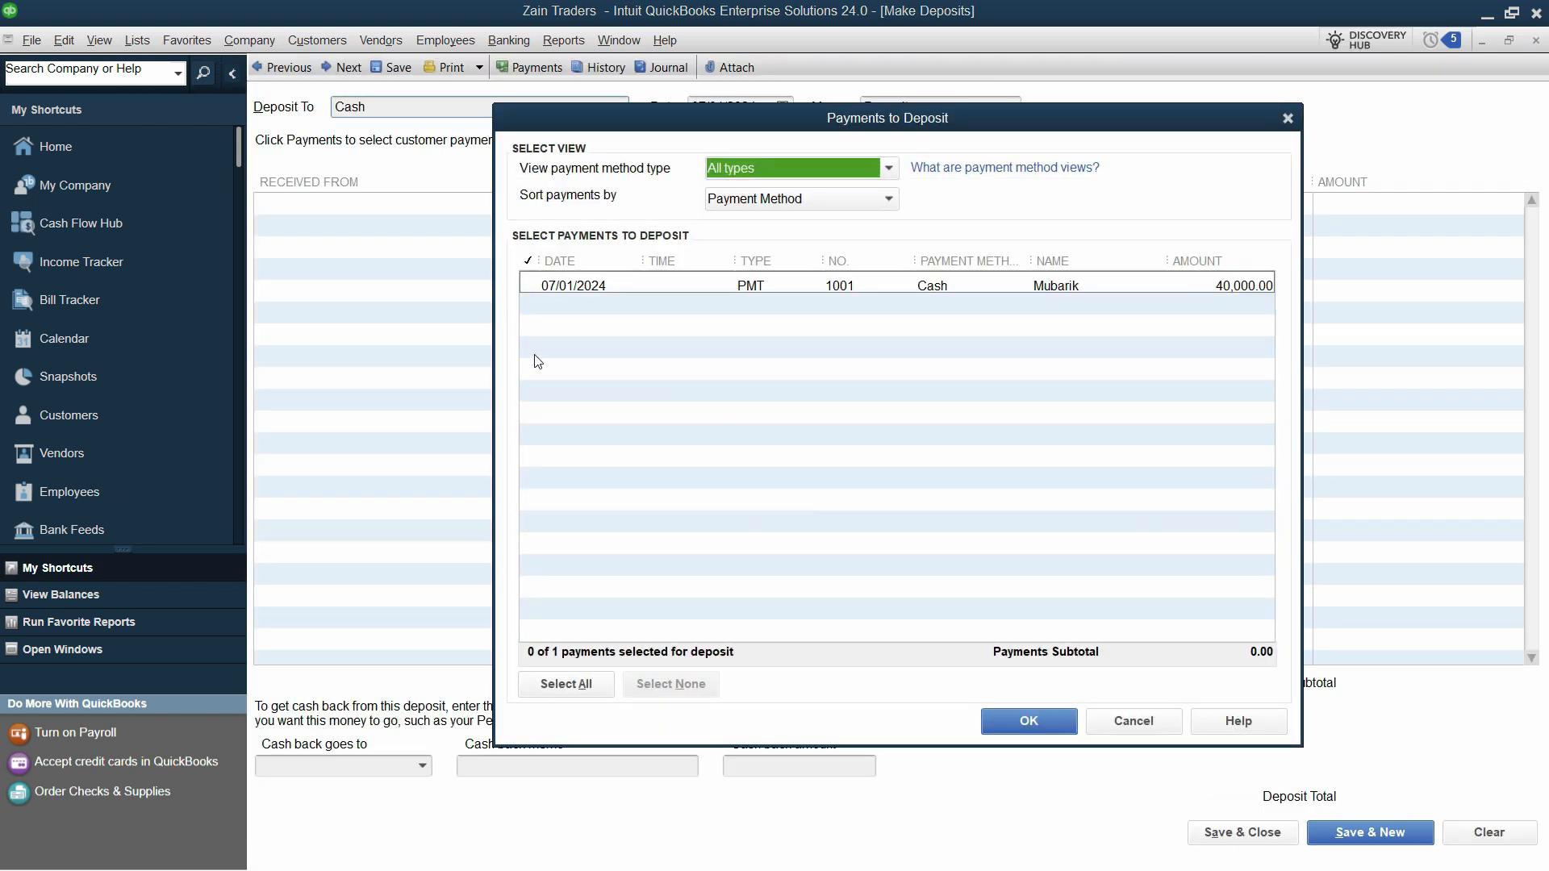
click(531, 286)
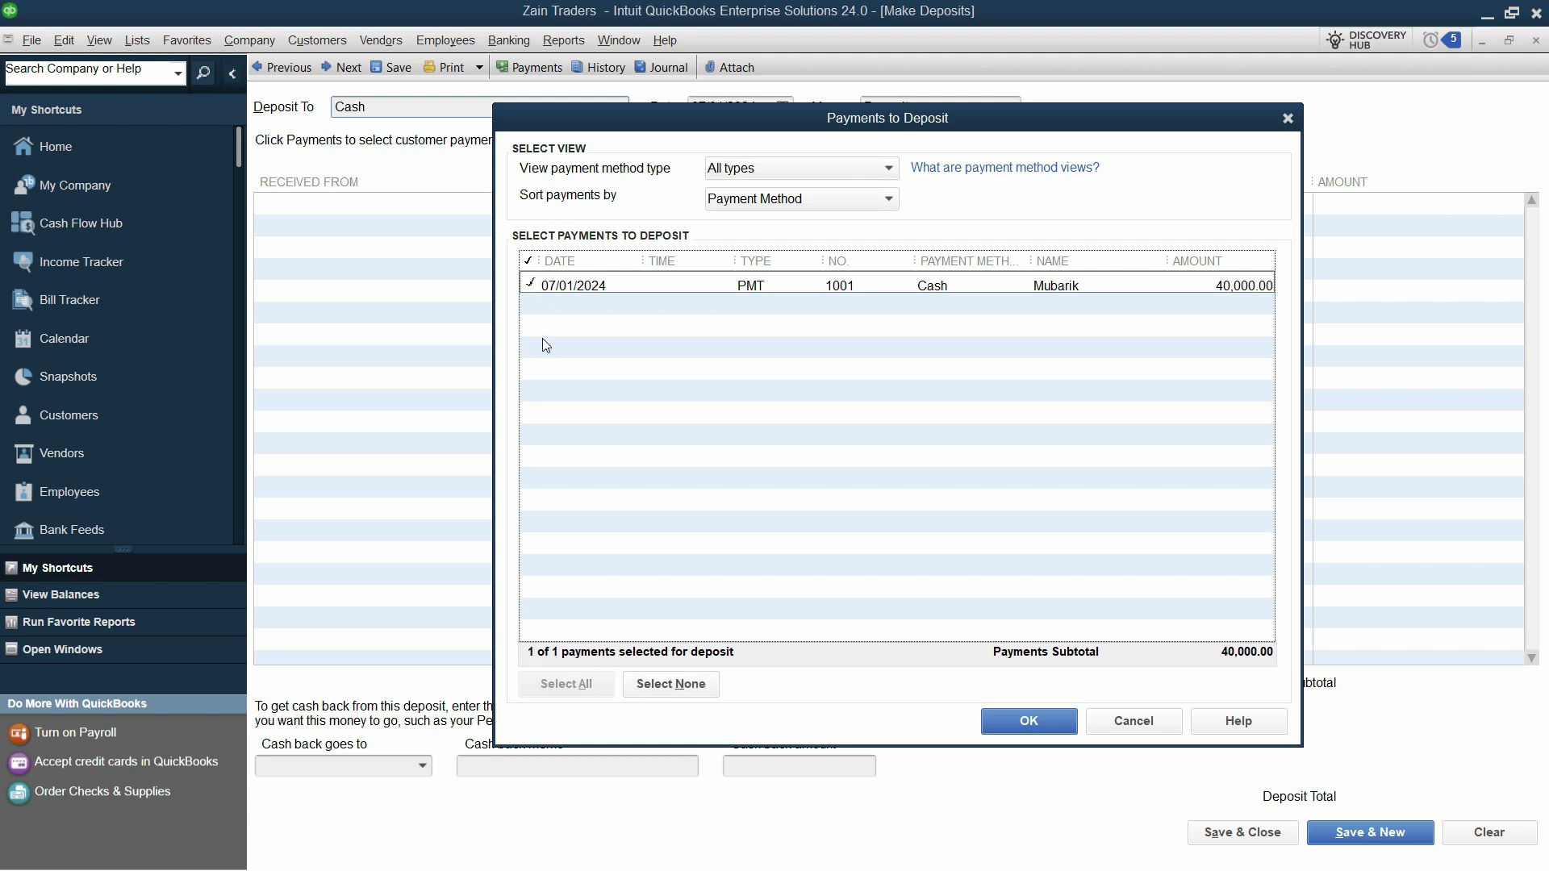
click(530, 290)
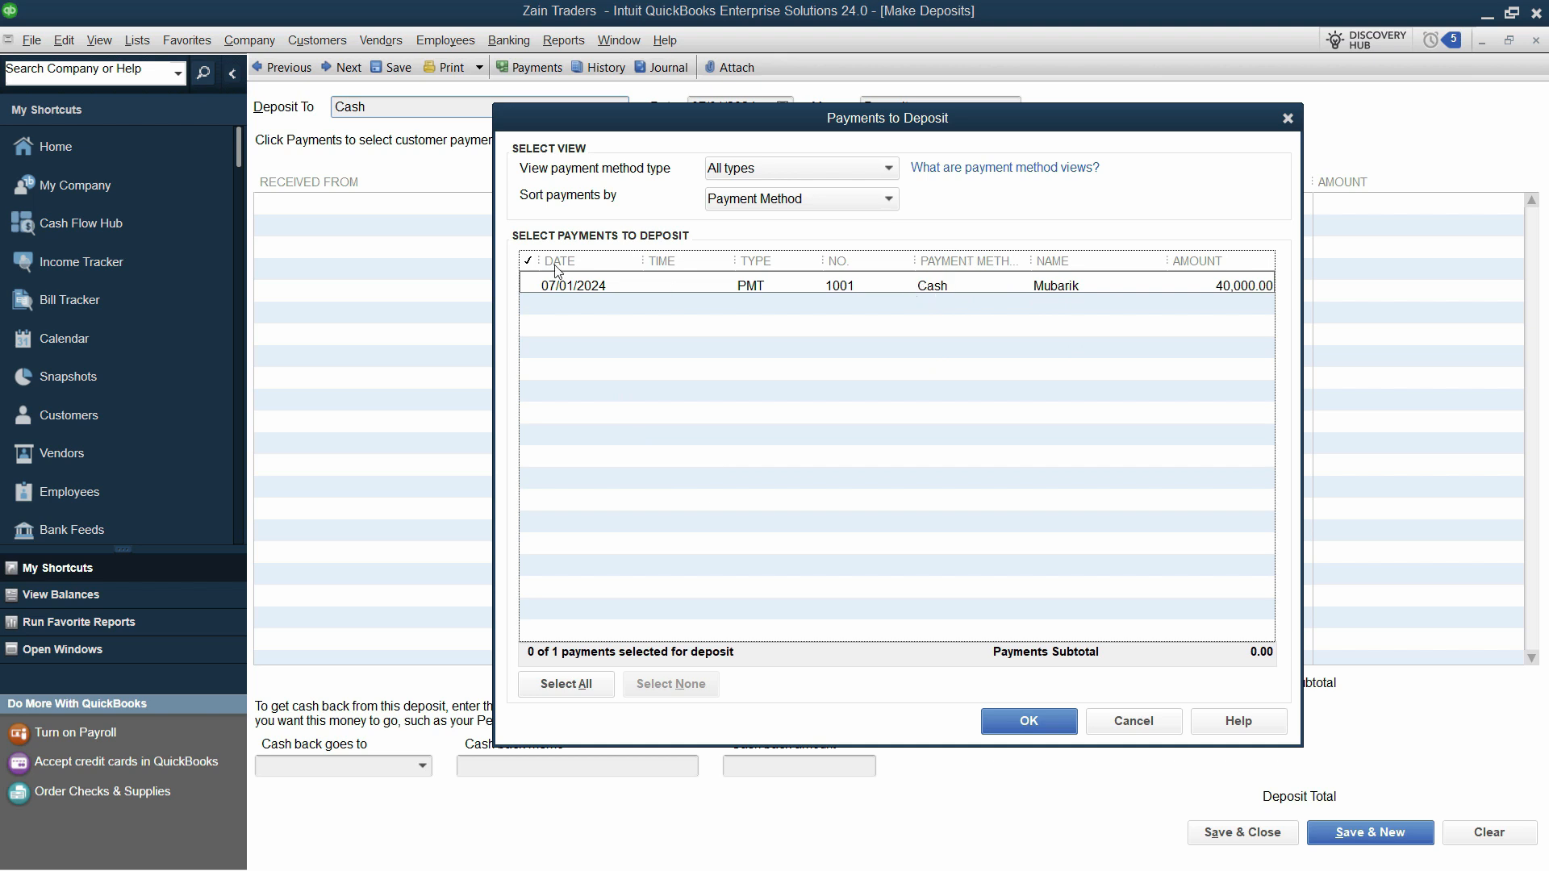
click(531, 293)
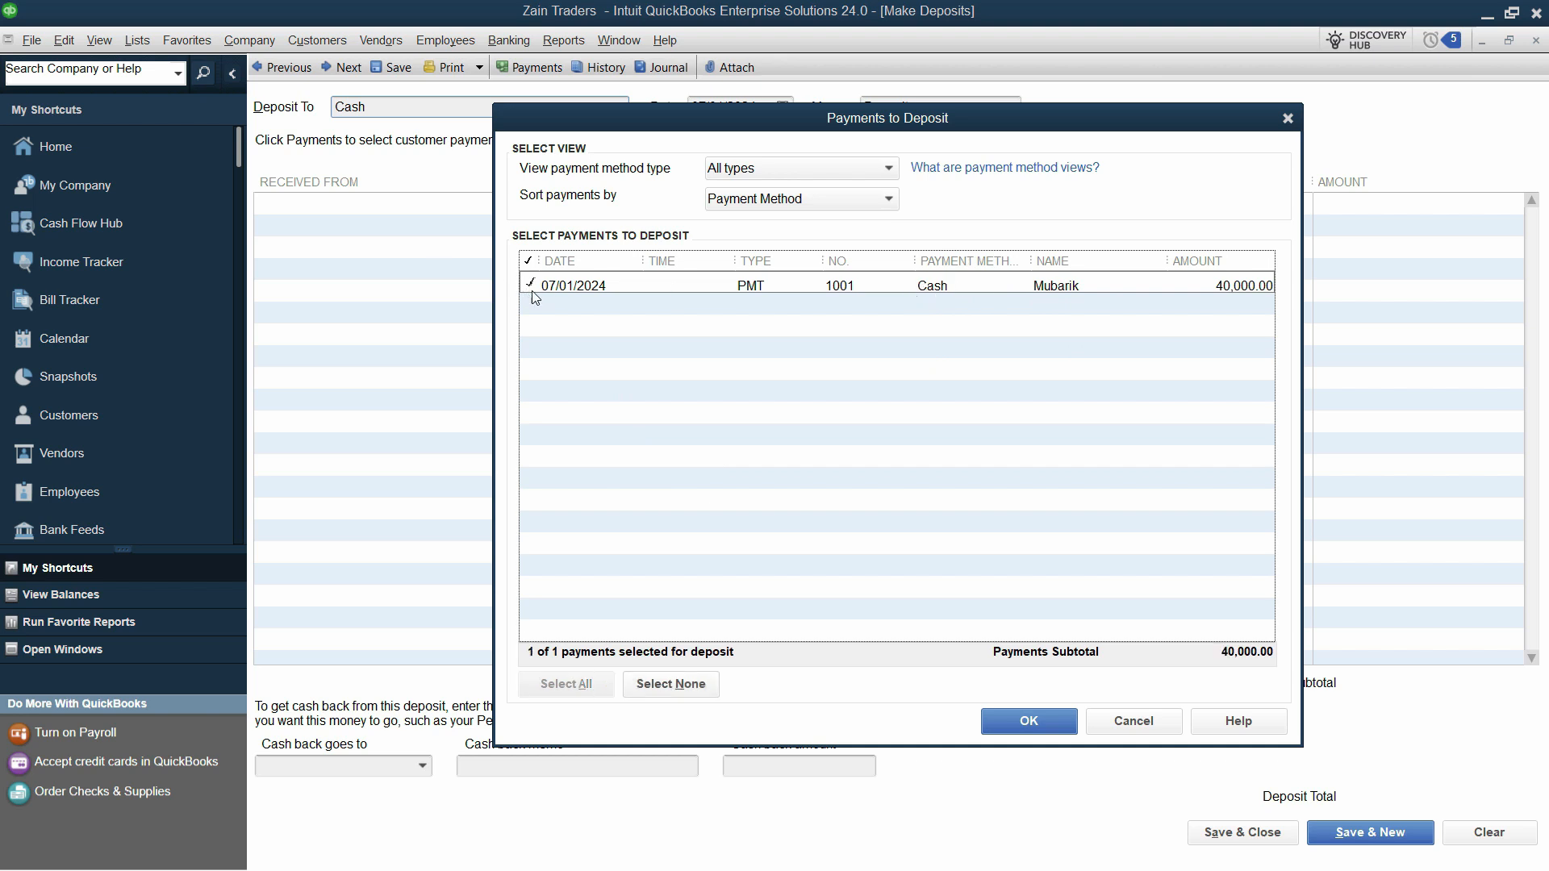
click(1044, 718)
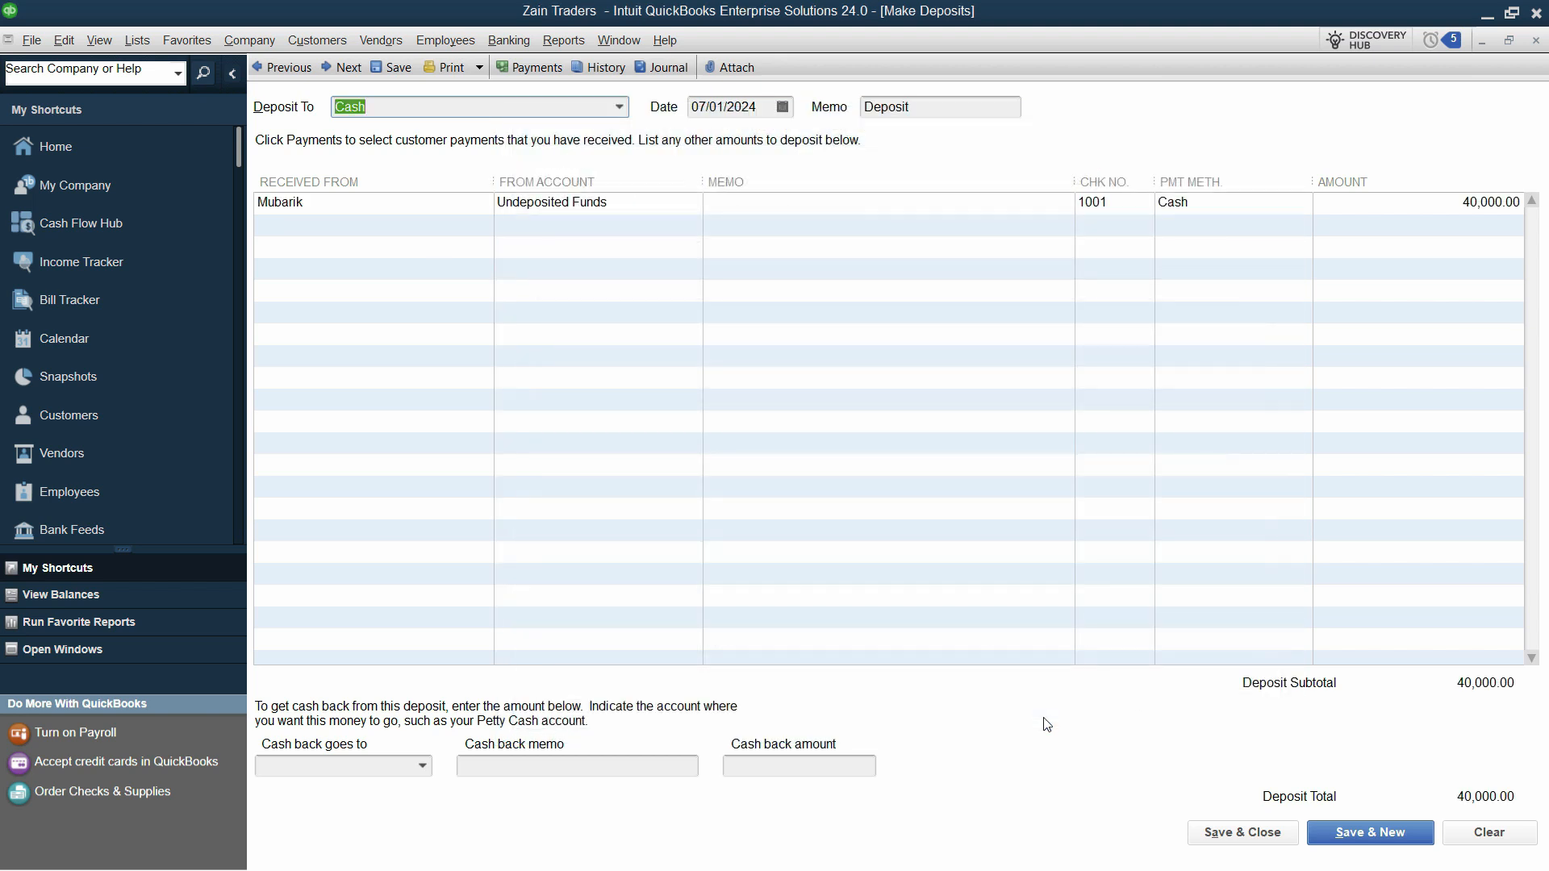
Try Standard Charted Bank as the deposit account, and set the account back to Cash.
click(619, 107)
click(396, 199)
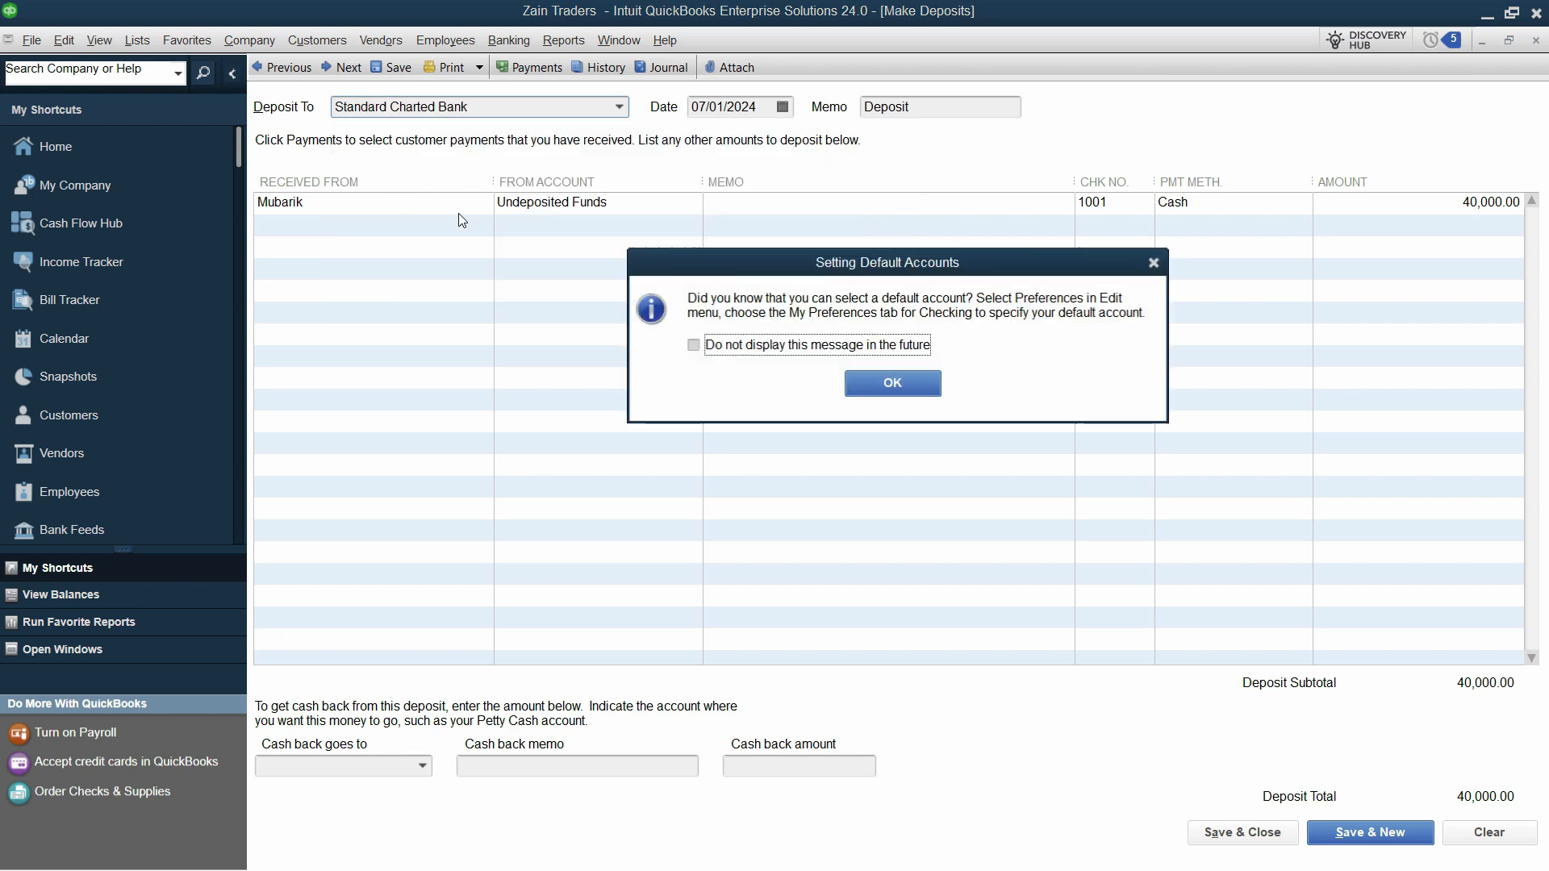
key(Return)
click(619, 108)
click(468, 167)
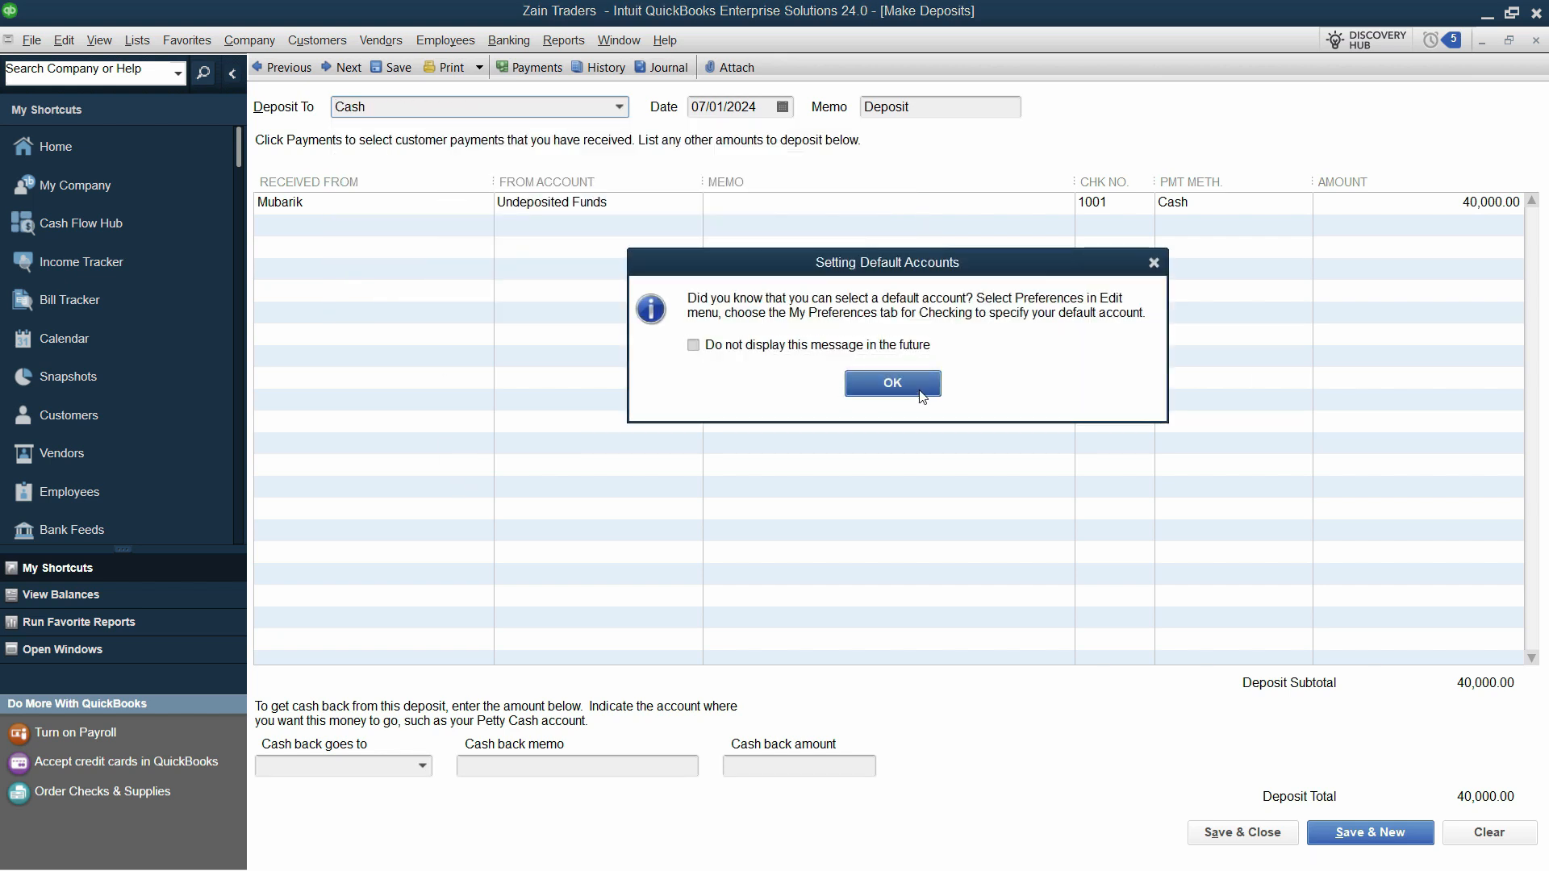
click(892, 386)
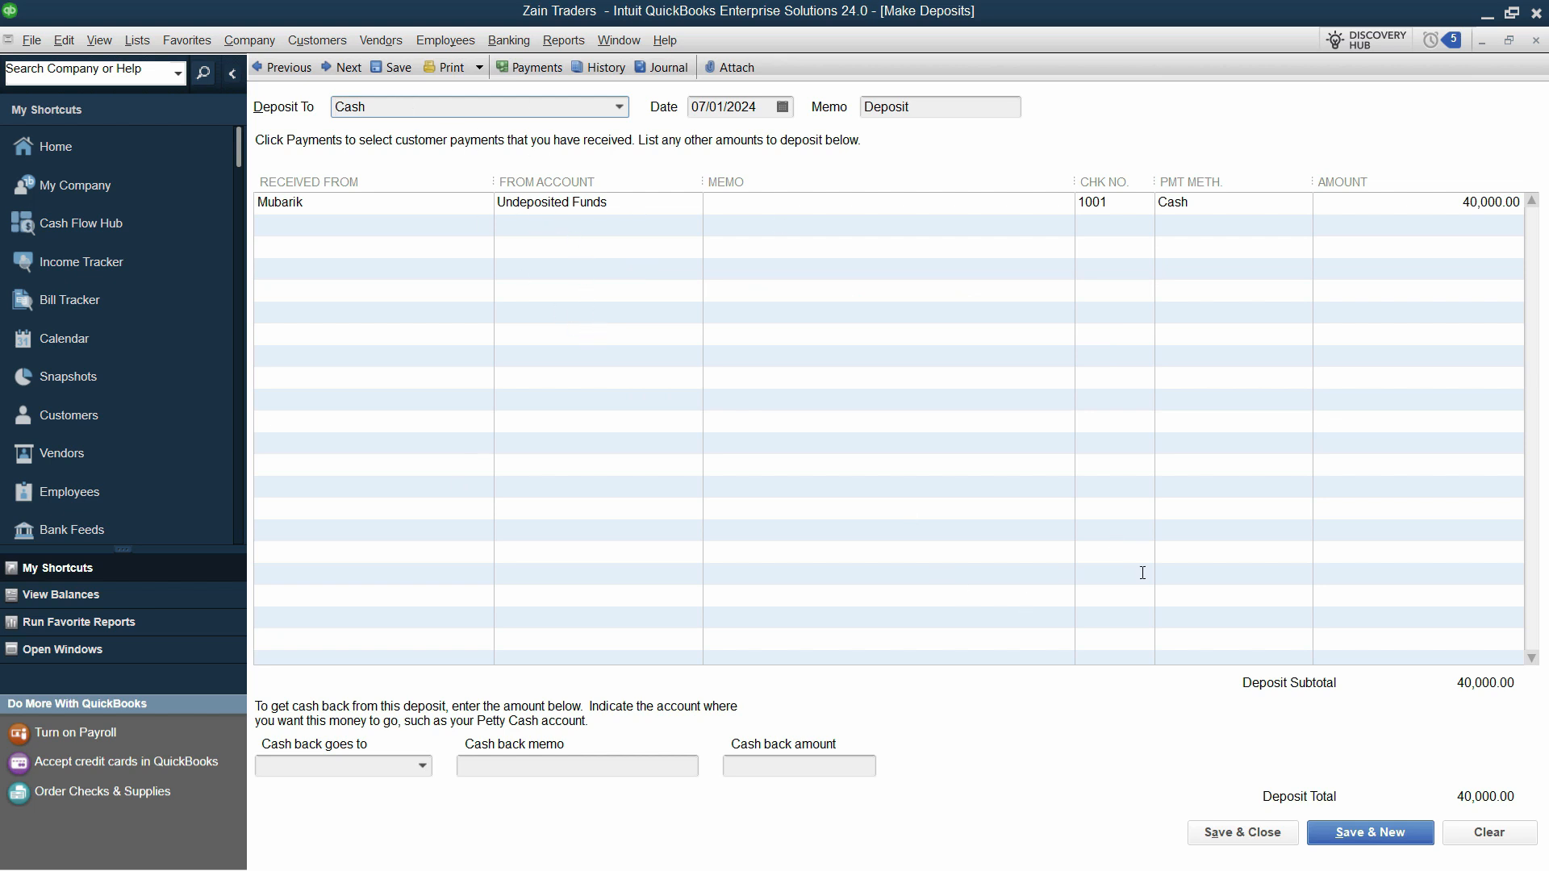
Save the deposit into Cash, reopen it and review its transaction journal.
click(1370, 839)
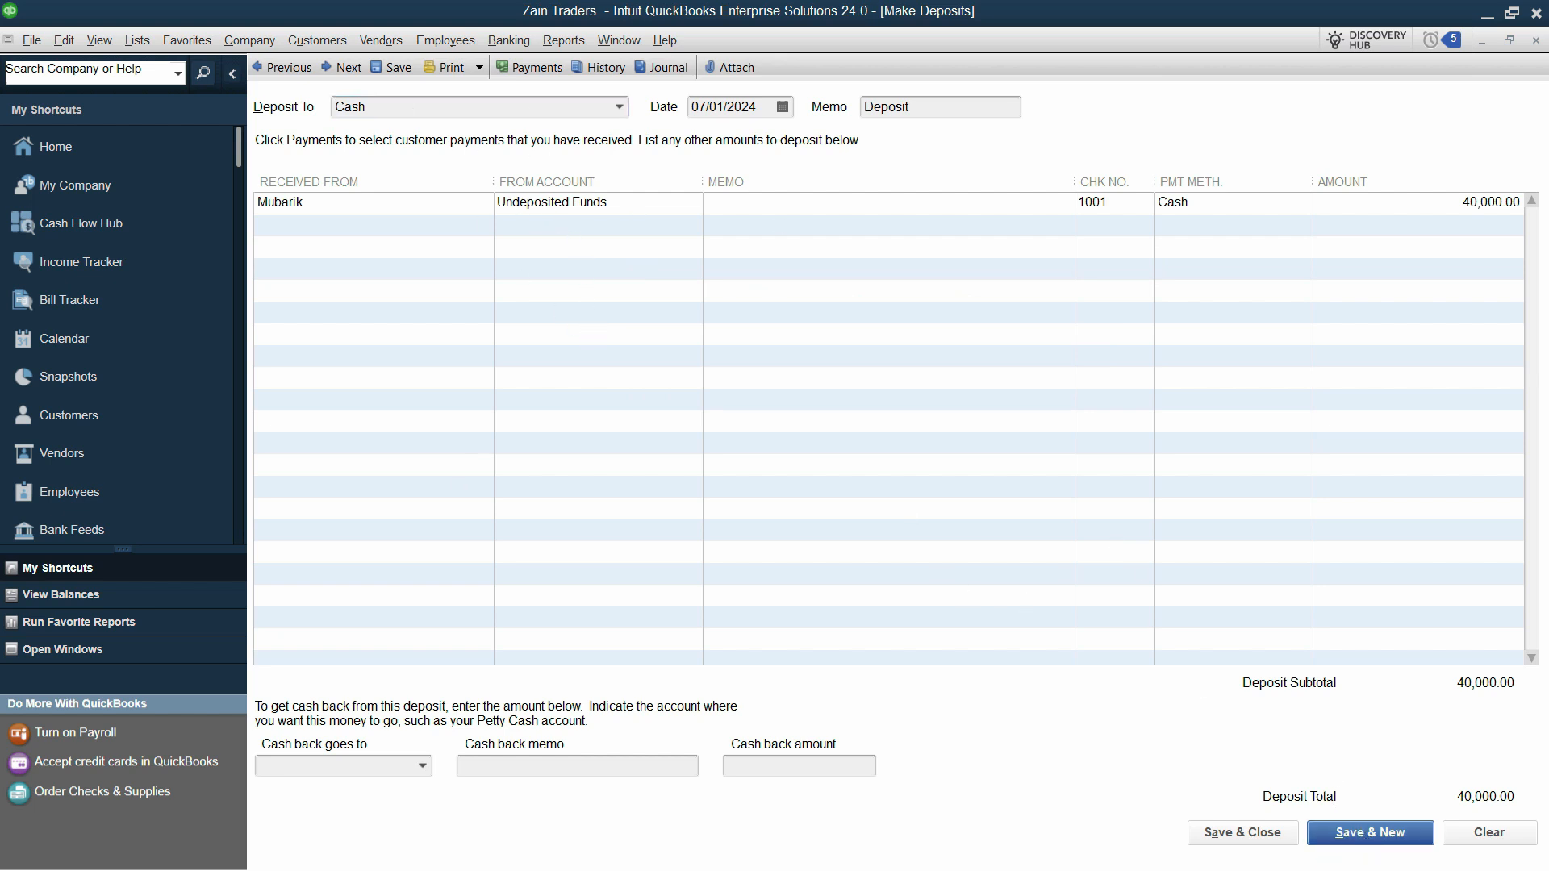
click(281, 70)
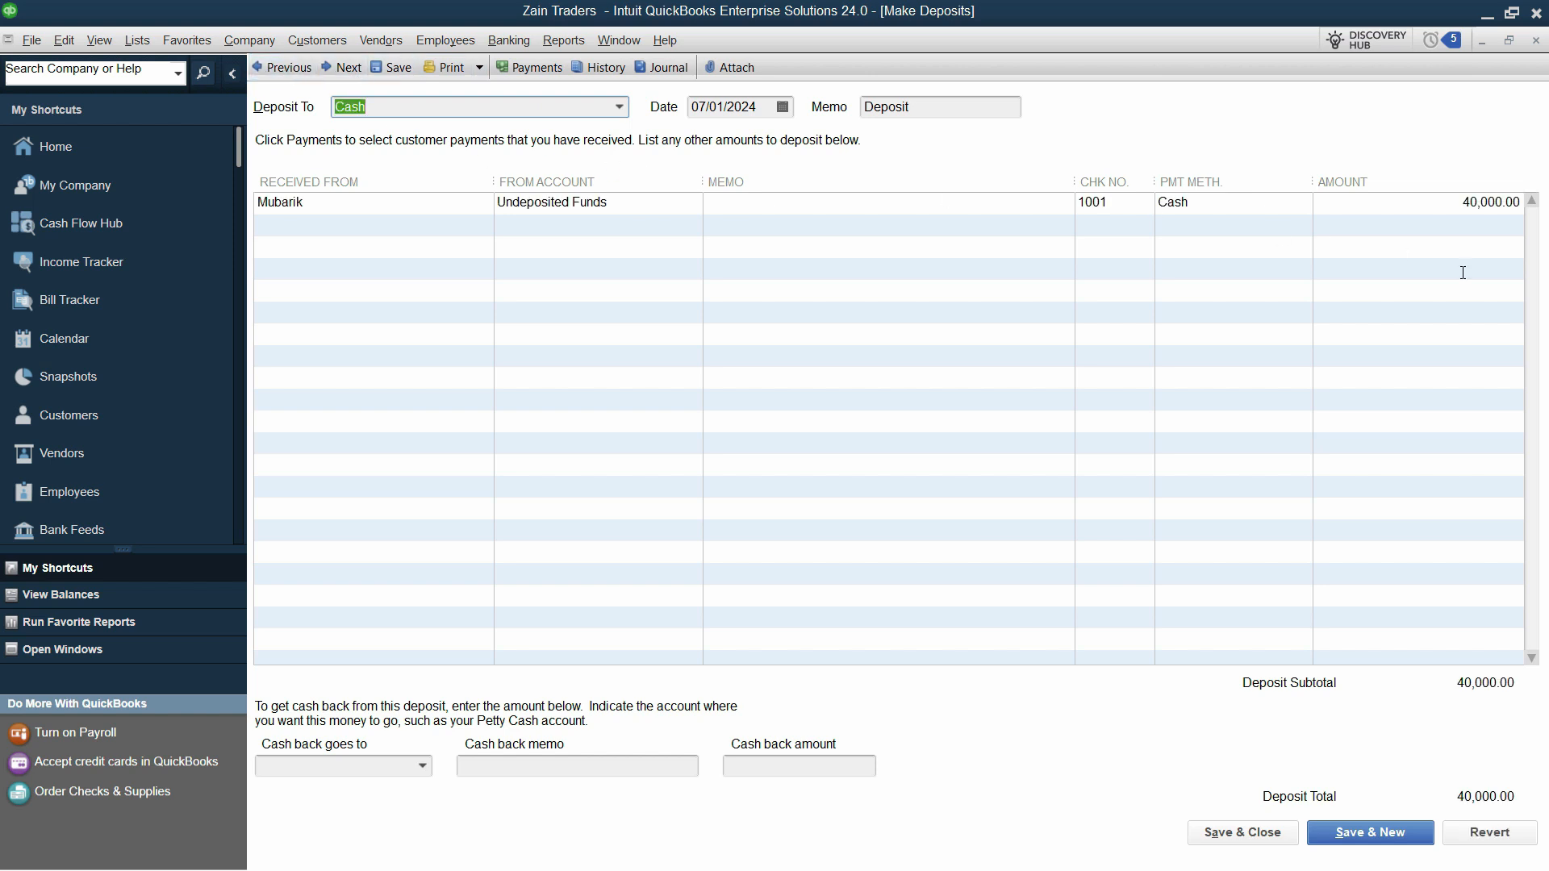
click(668, 71)
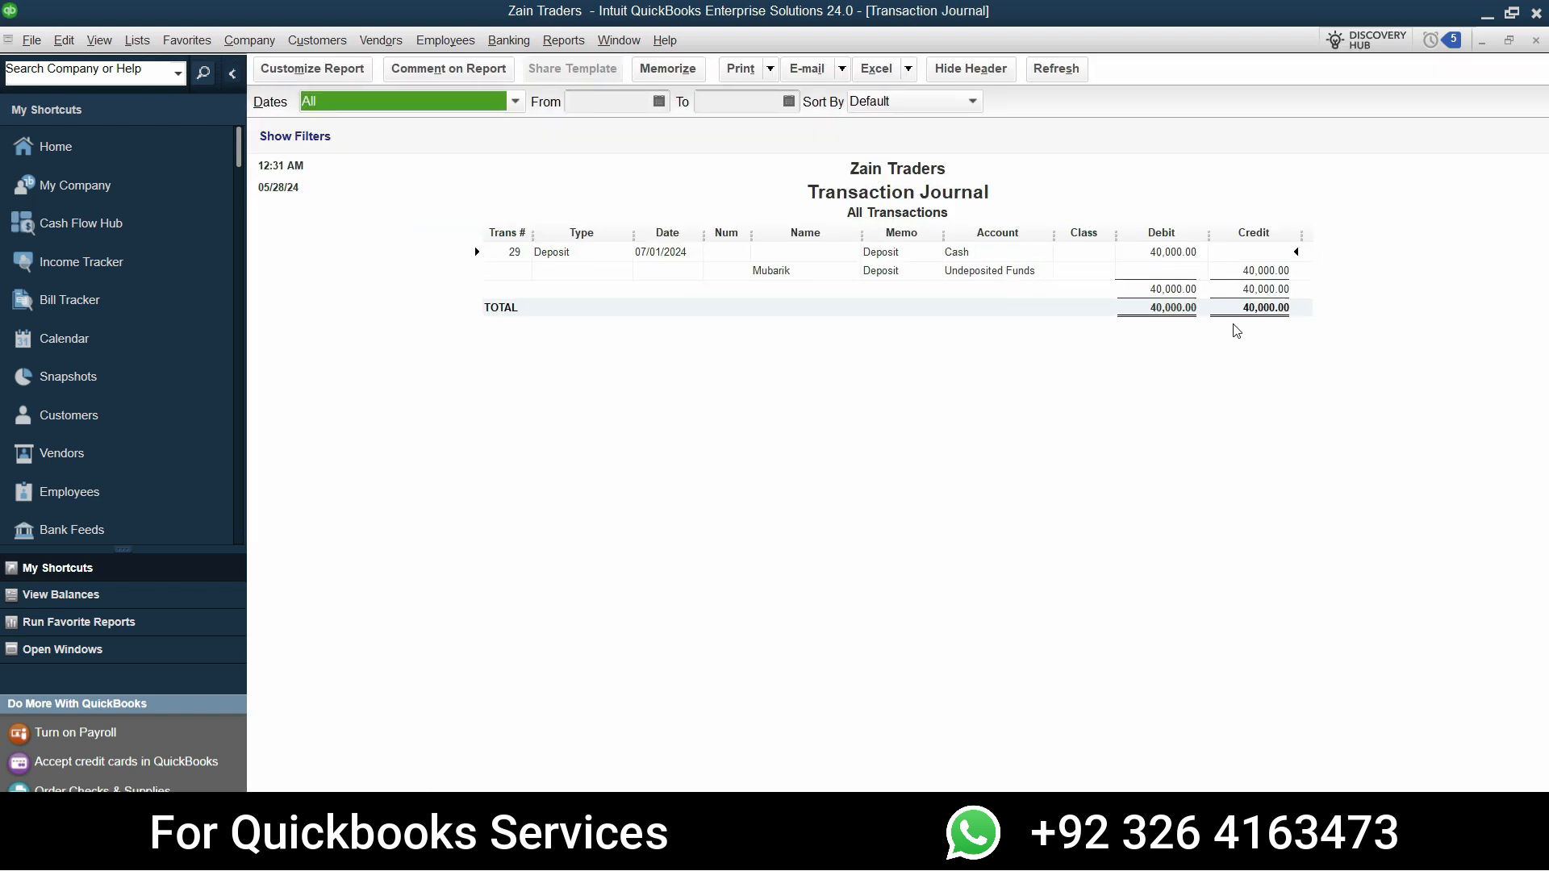
key(Escape)
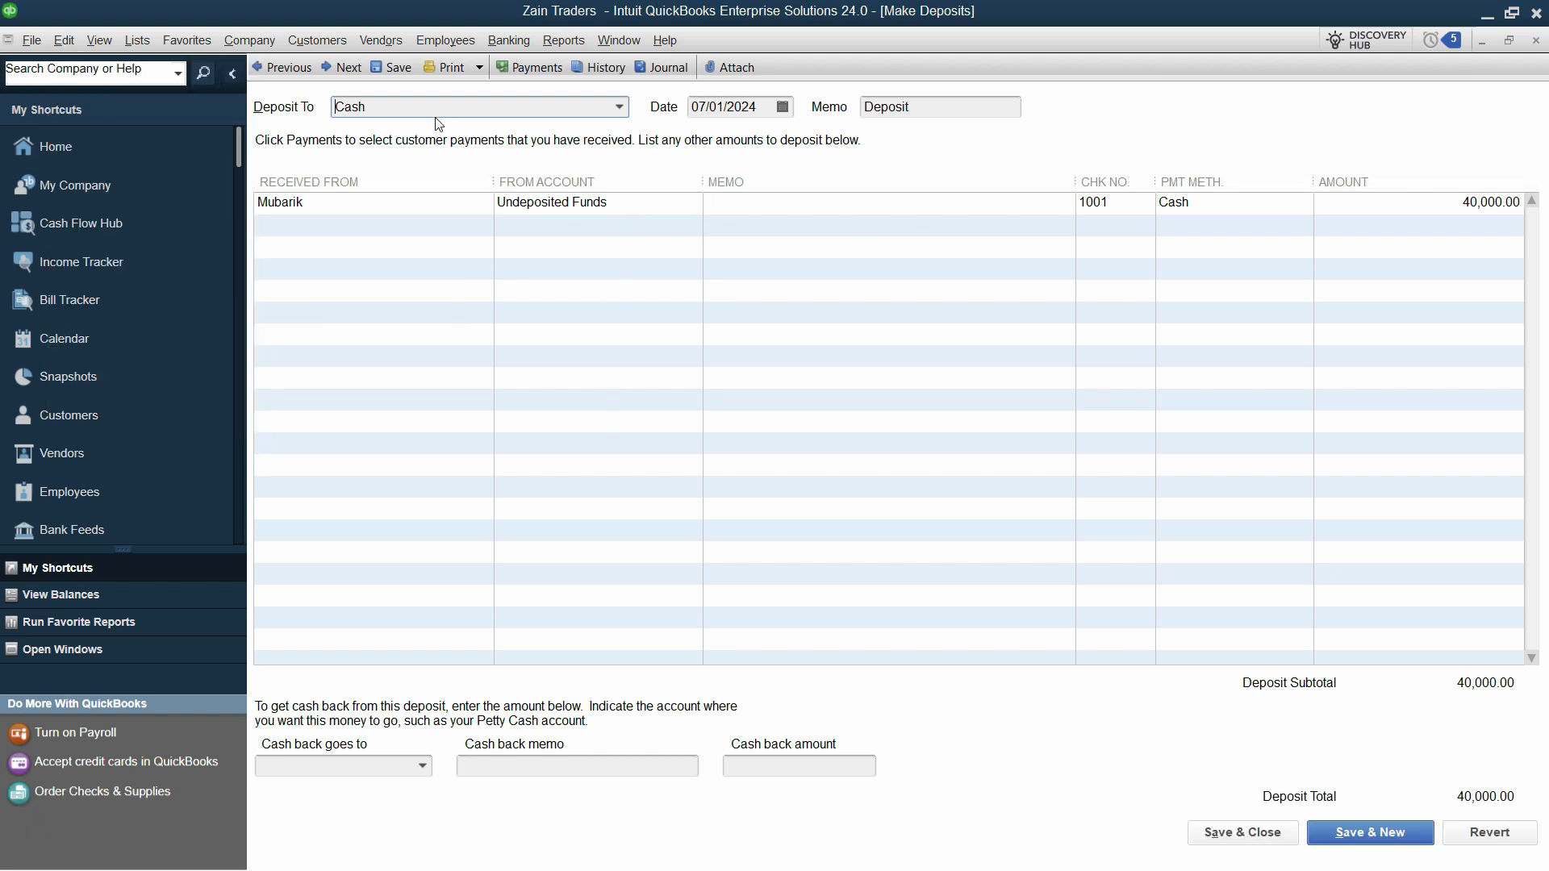
Delete the saved 07/01/2024 deposit and accept the deletion despite its linked payment.
right_click(1003, 158)
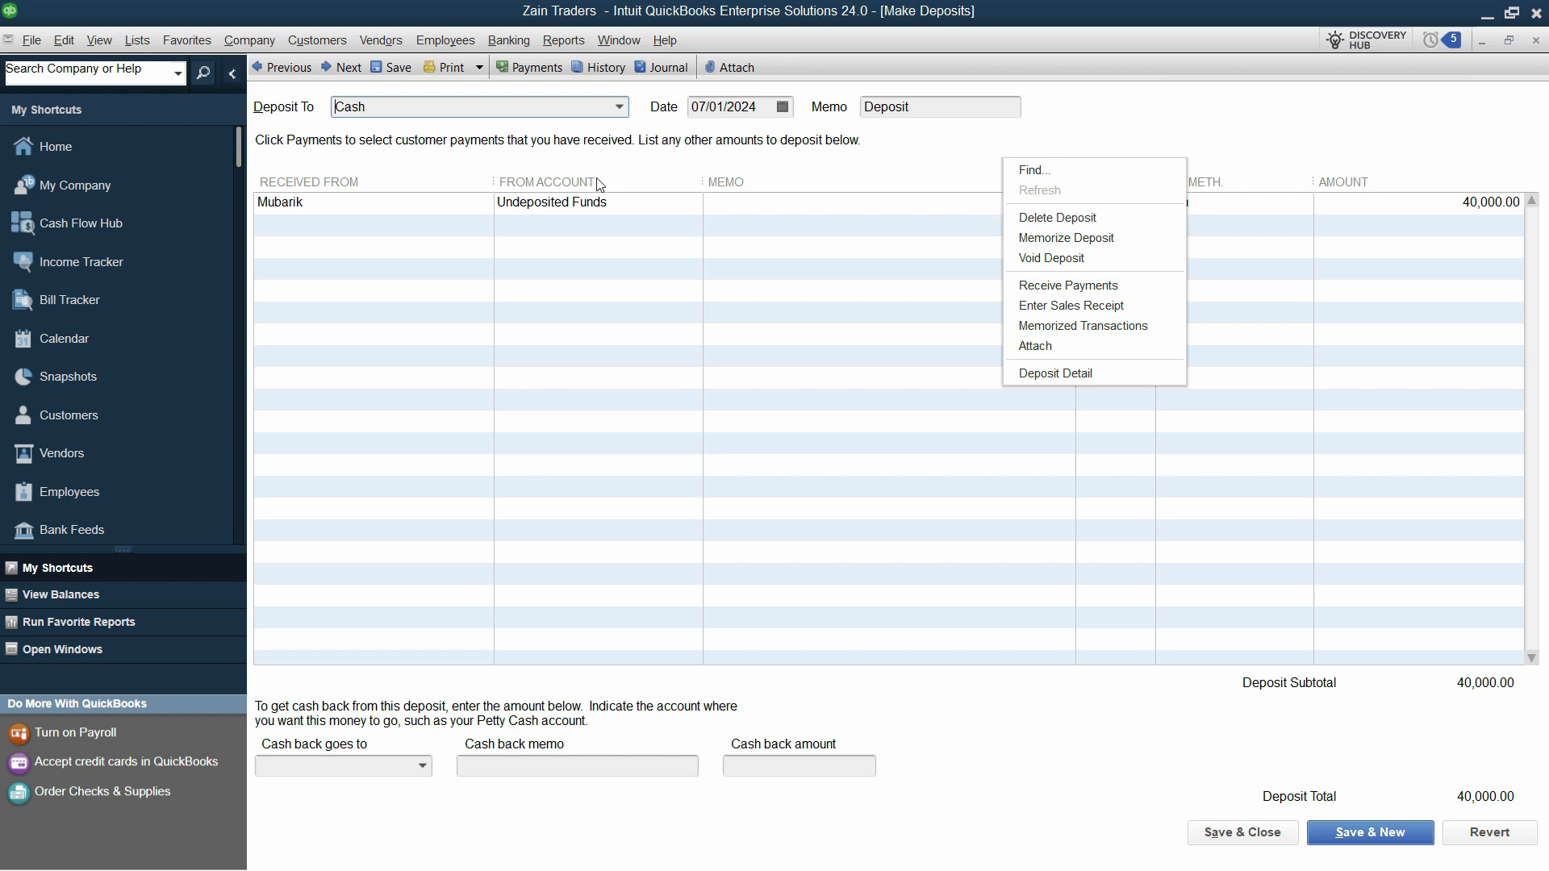
click(58, 41)
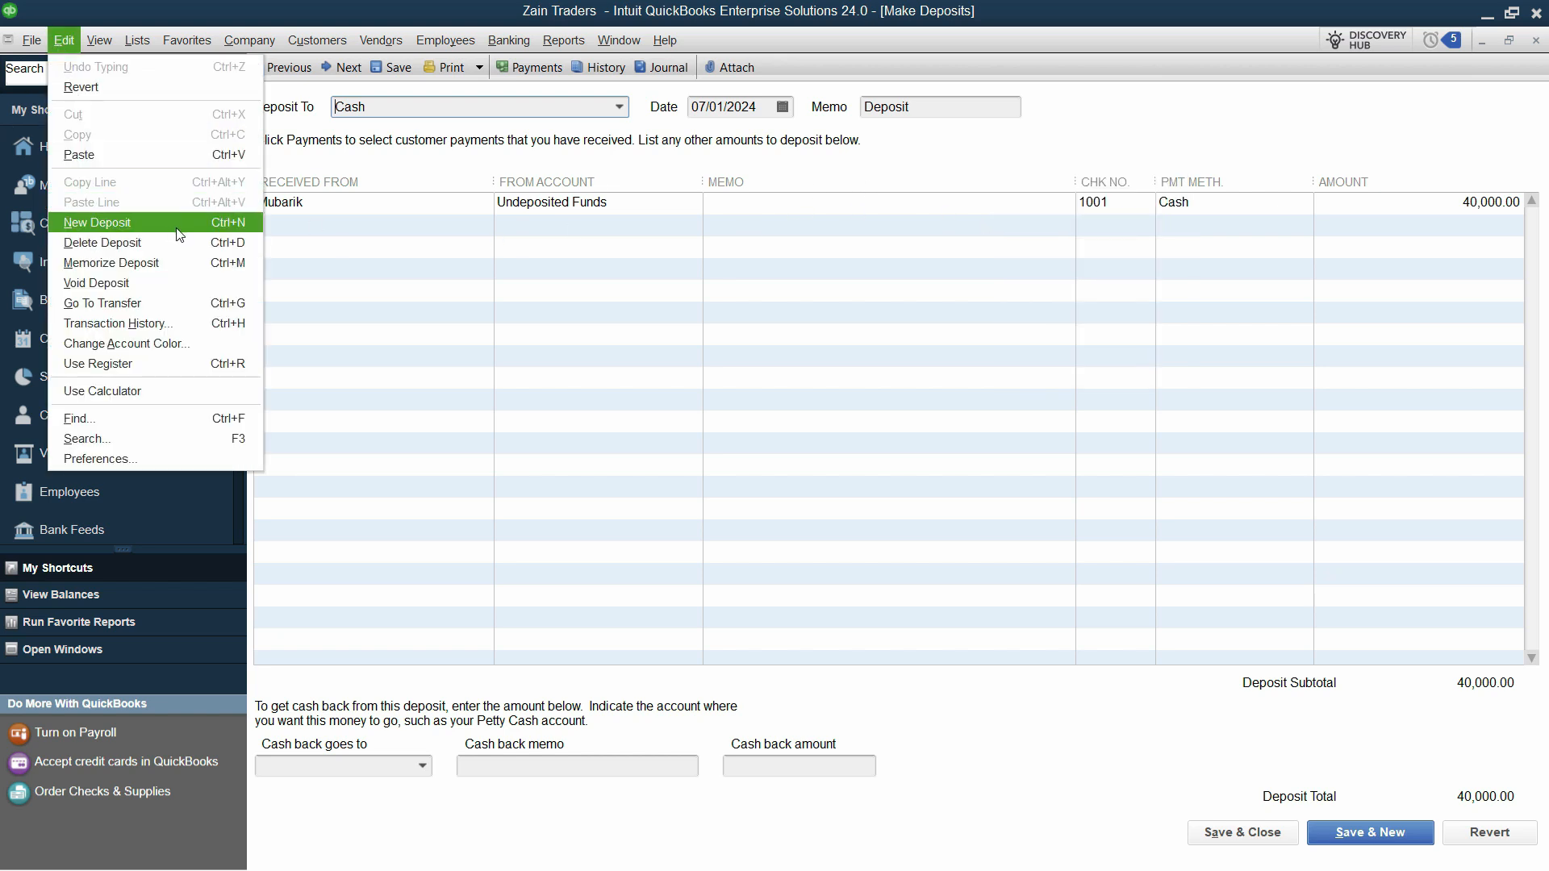
click(898, 167)
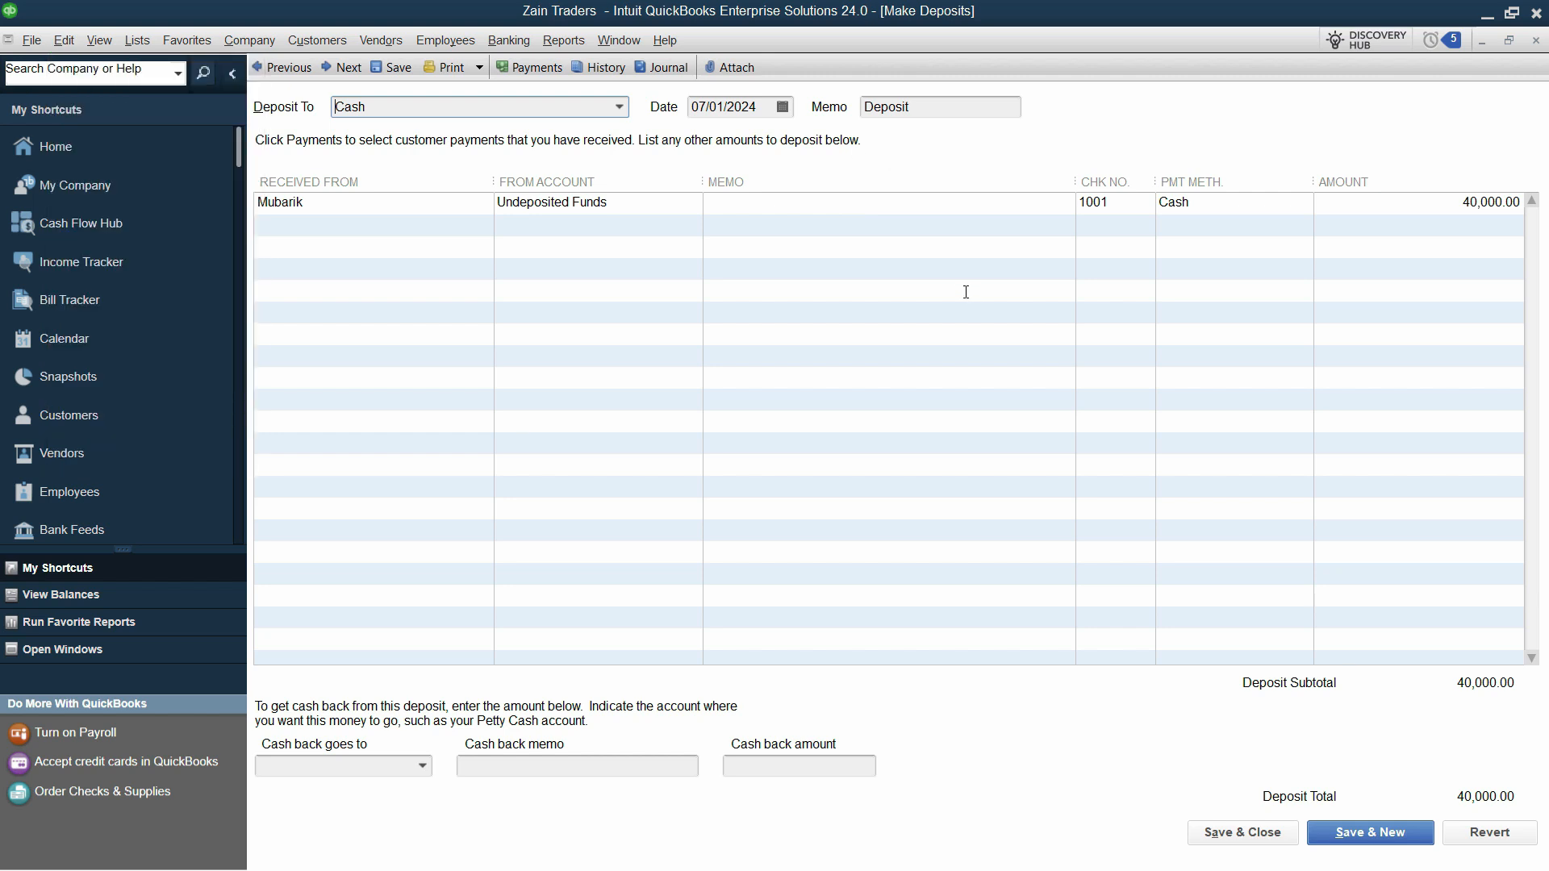
key(ctrl+d)
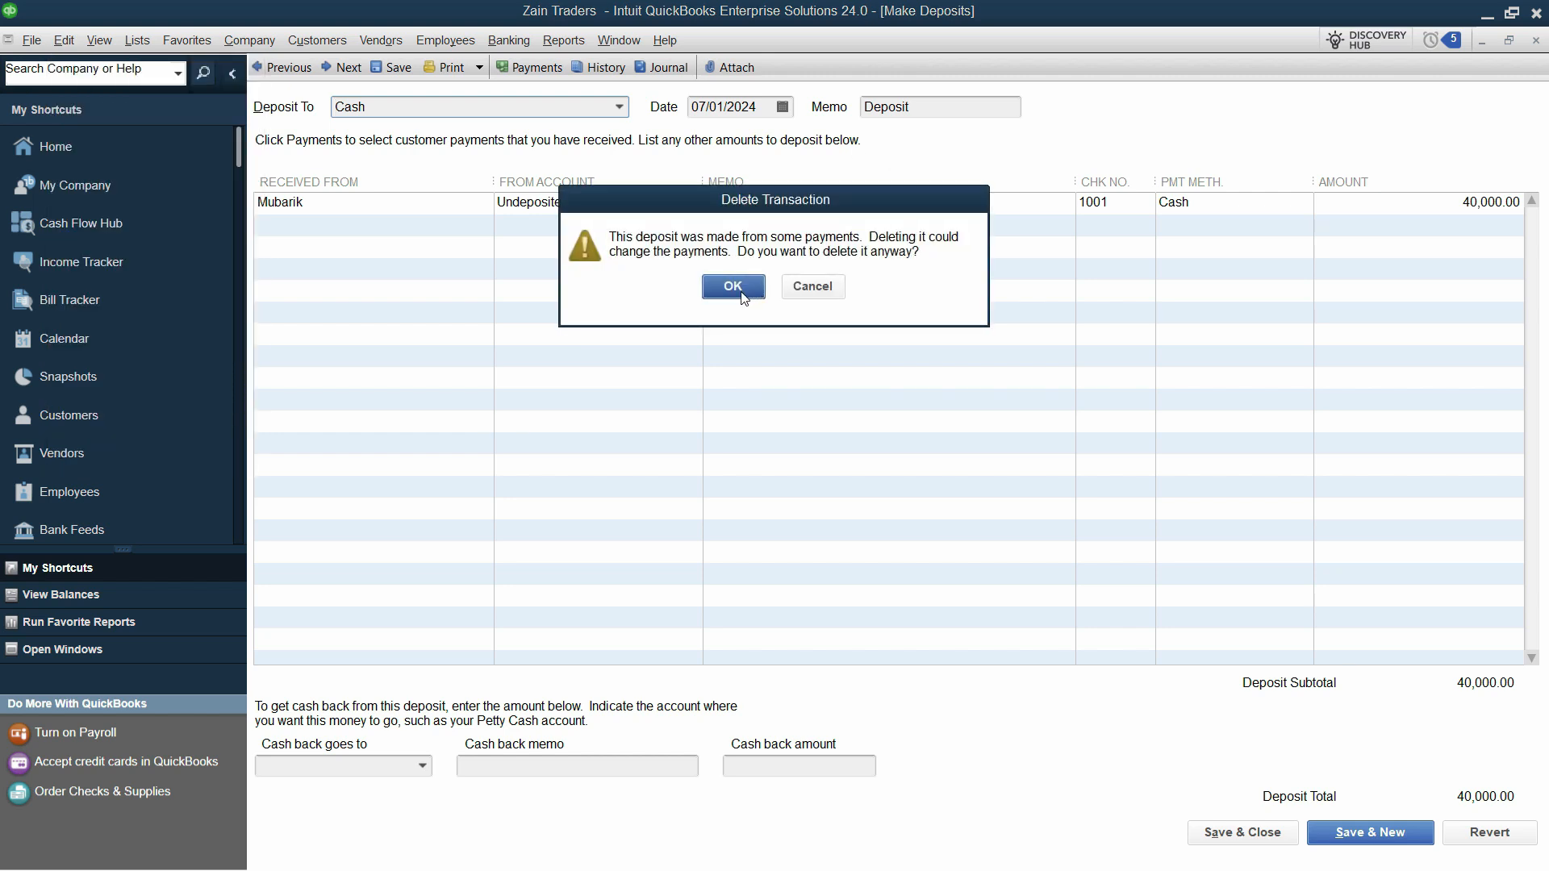
click(734, 286)
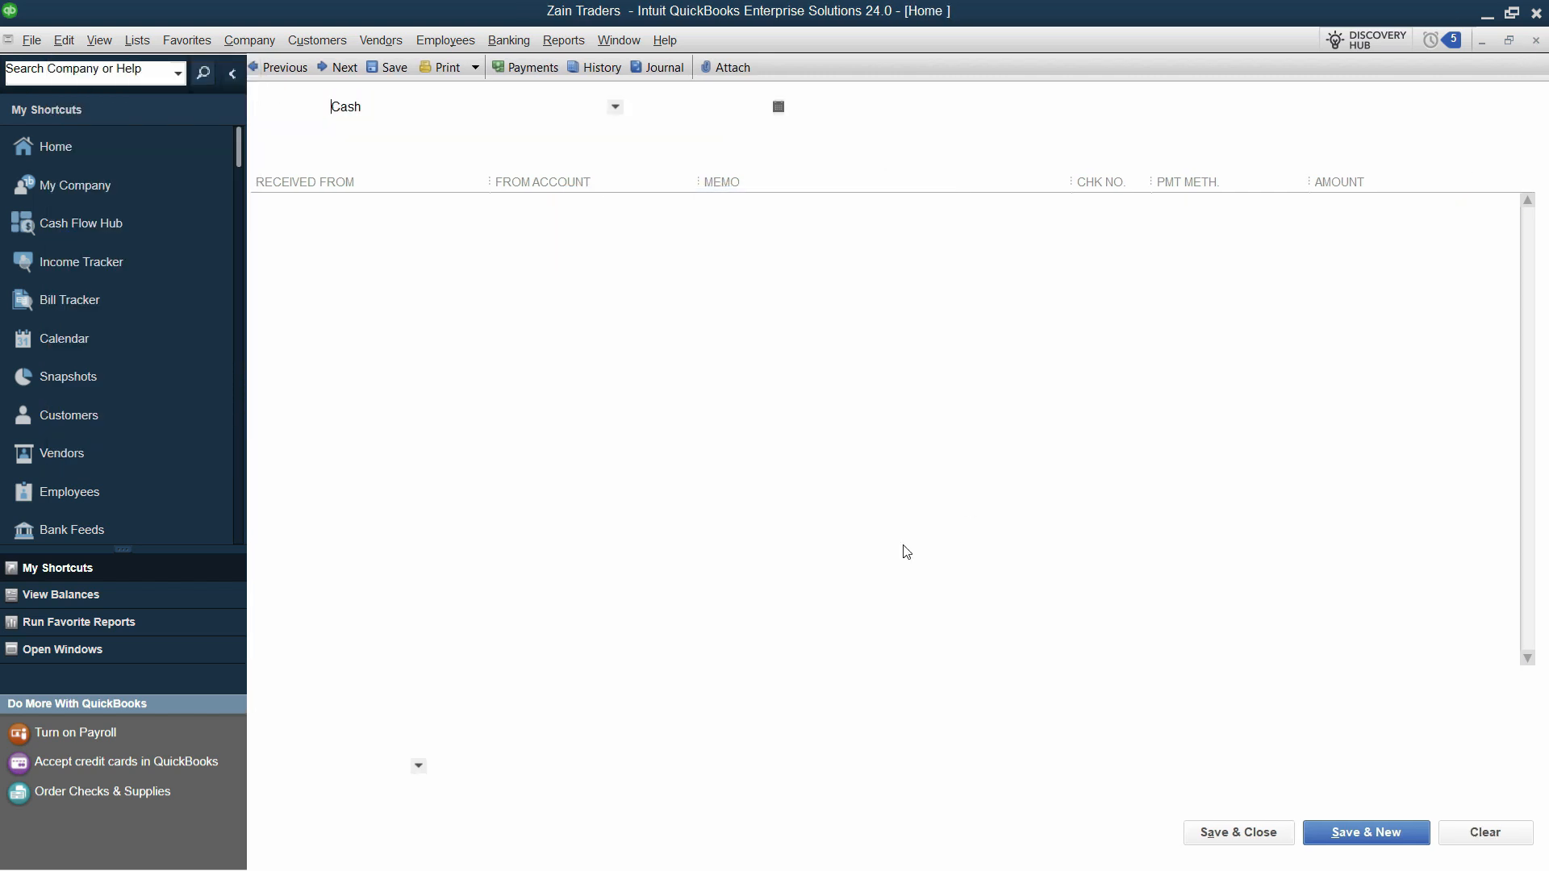
Delete the customer's recorded 40,000 cash payment dated 07/01/2024 and close the payment form.
click(916, 477)
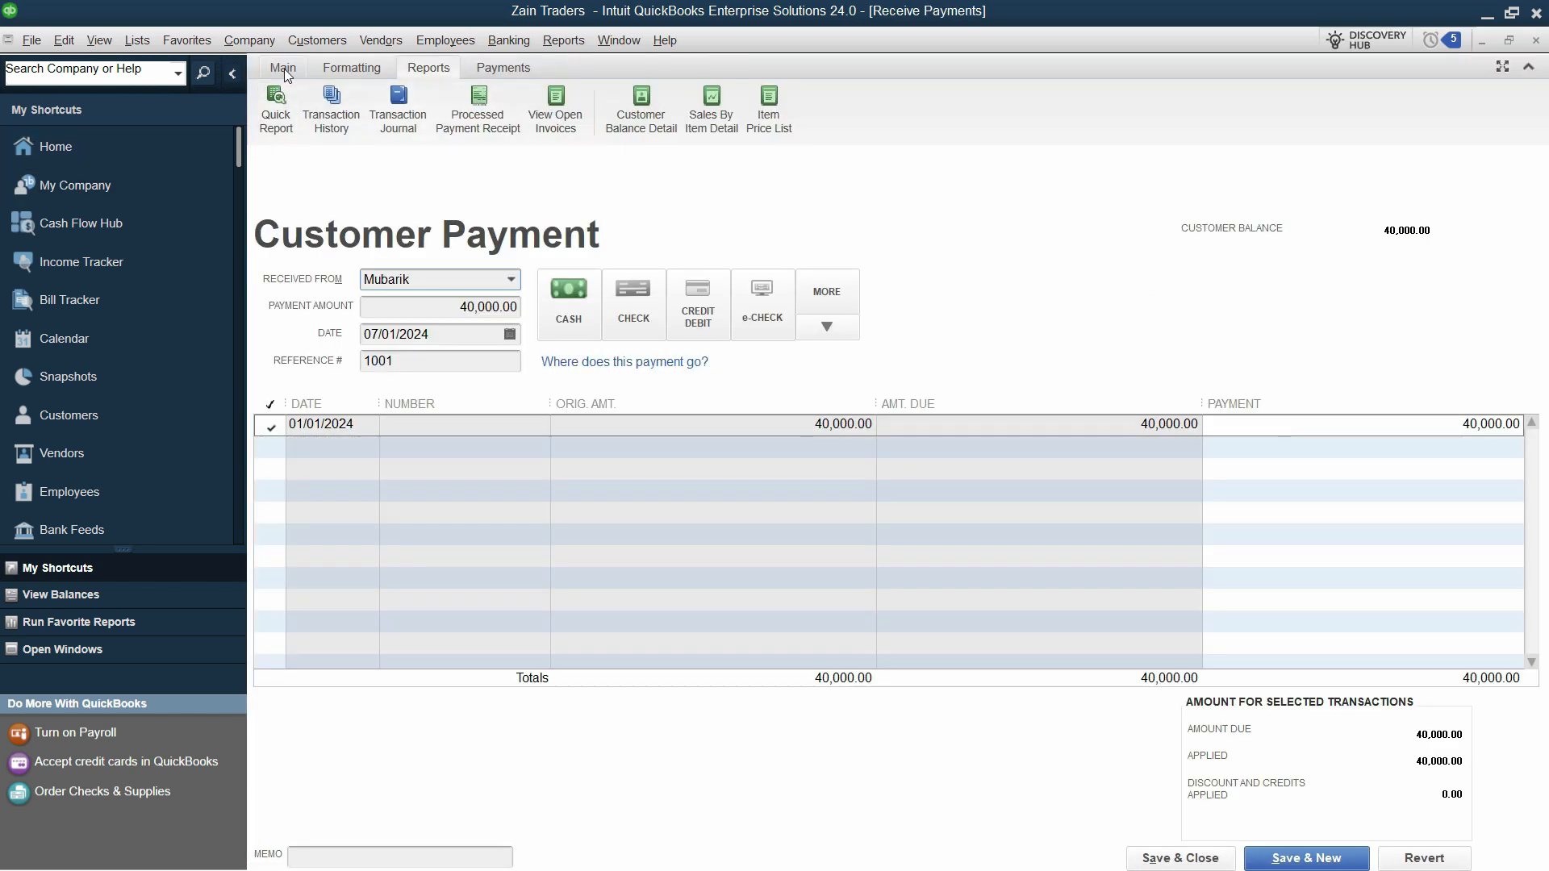
click(283, 69)
key(ctrl+d)
click(726, 300)
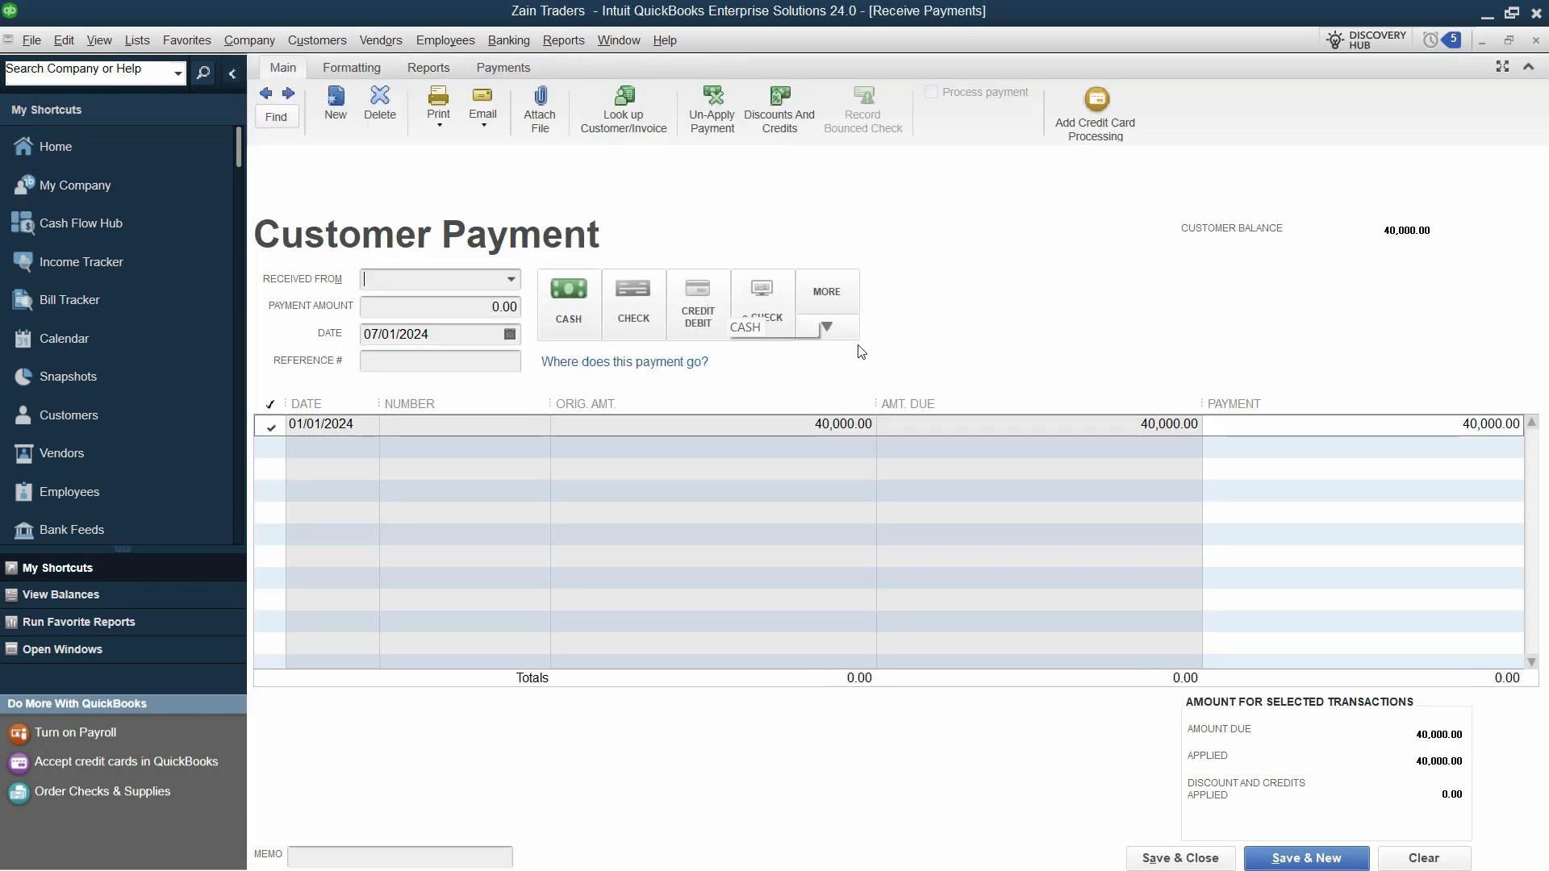
click(1536, 40)
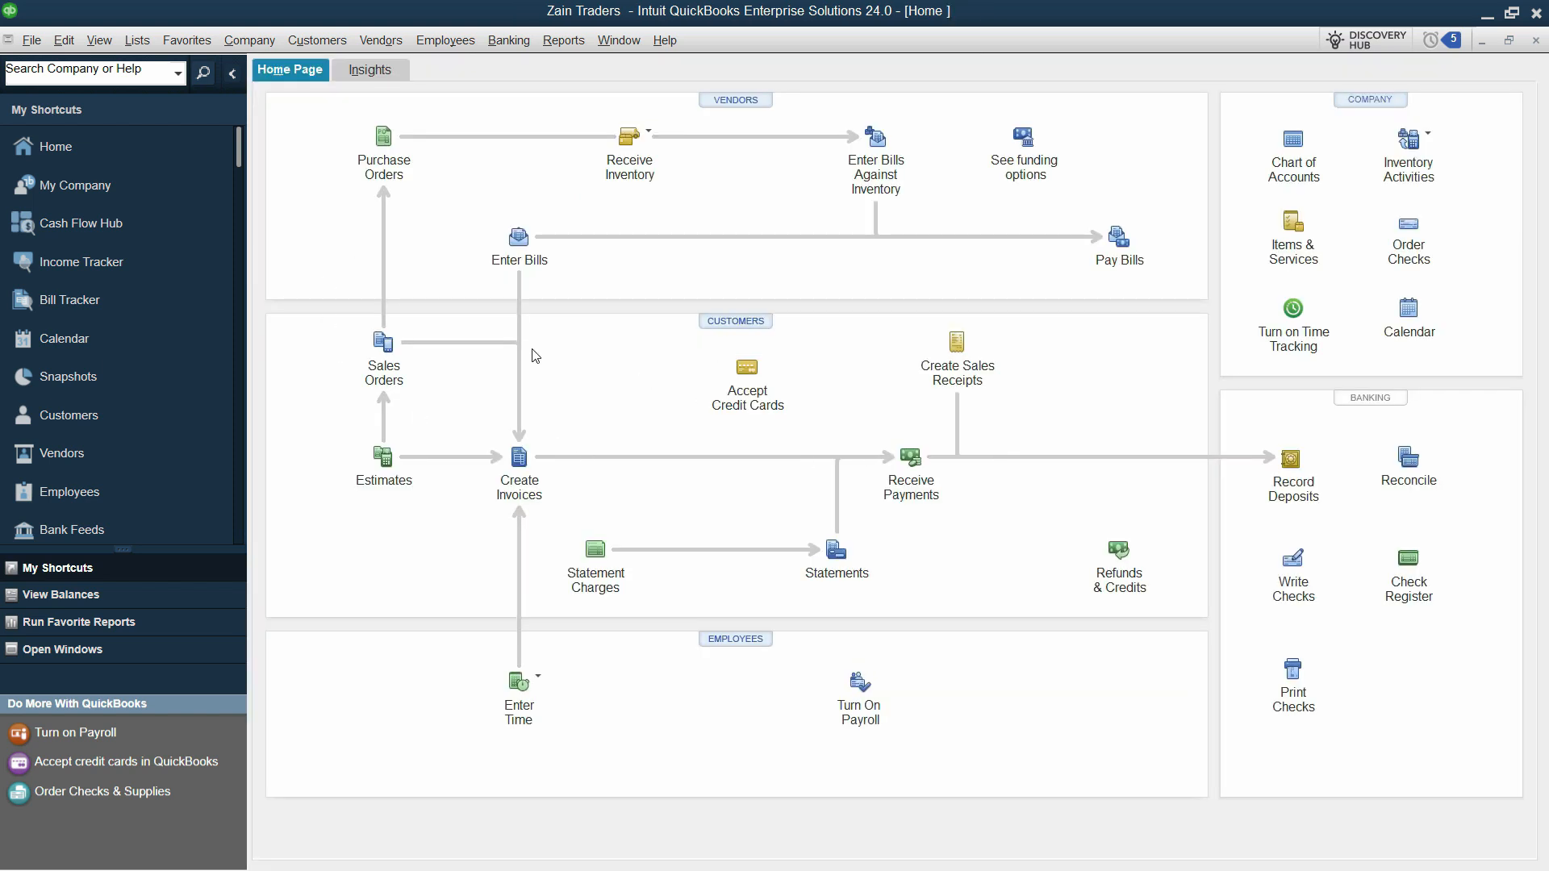
Open the company-wide Payments preferences.
click(67, 42)
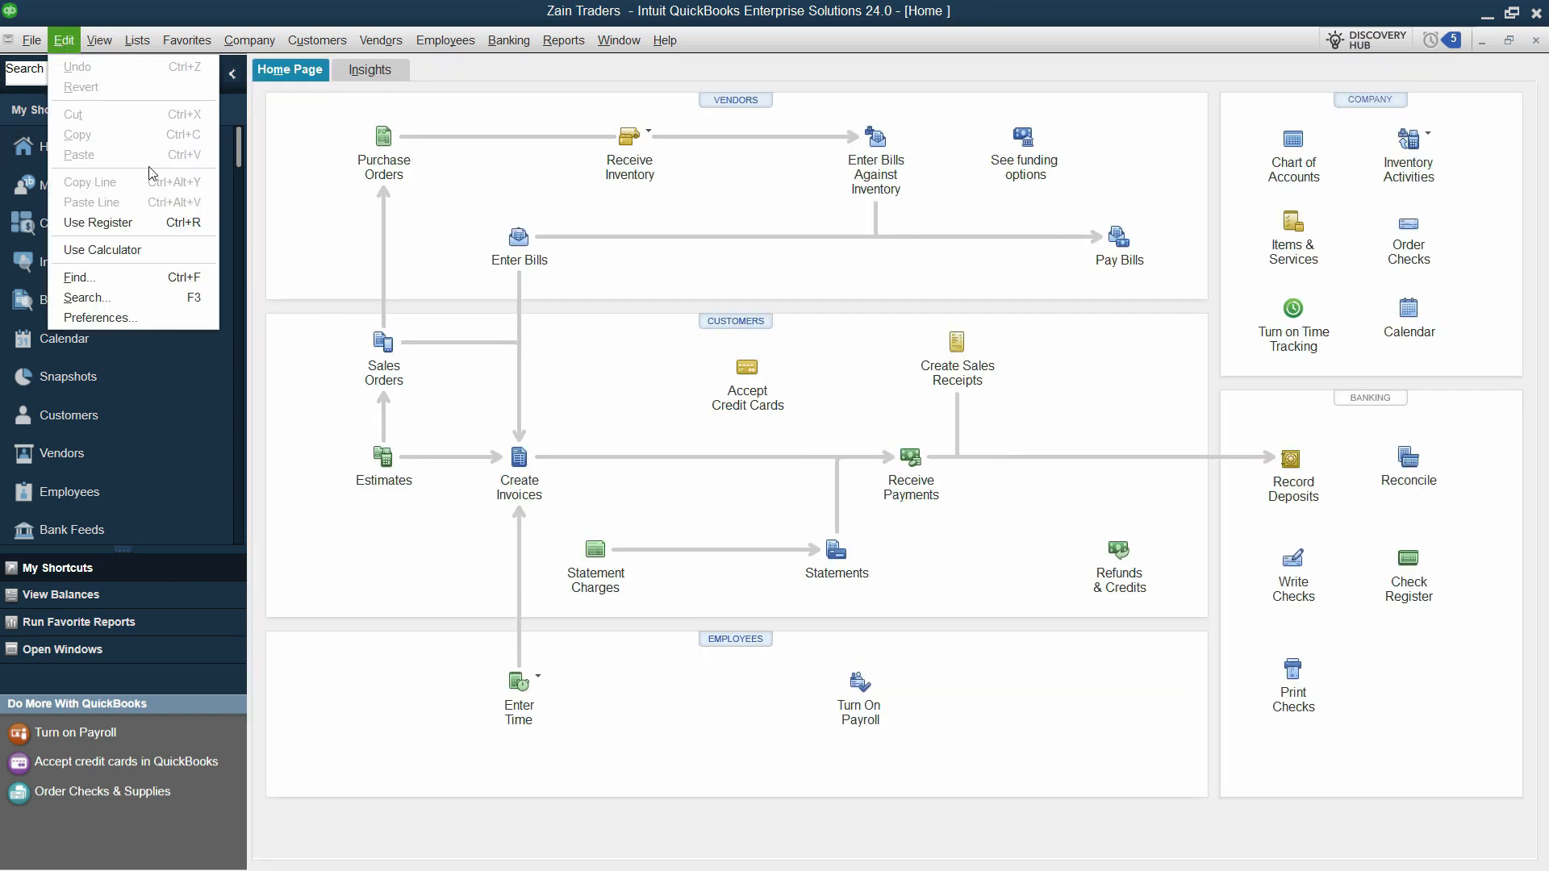
click(191, 318)
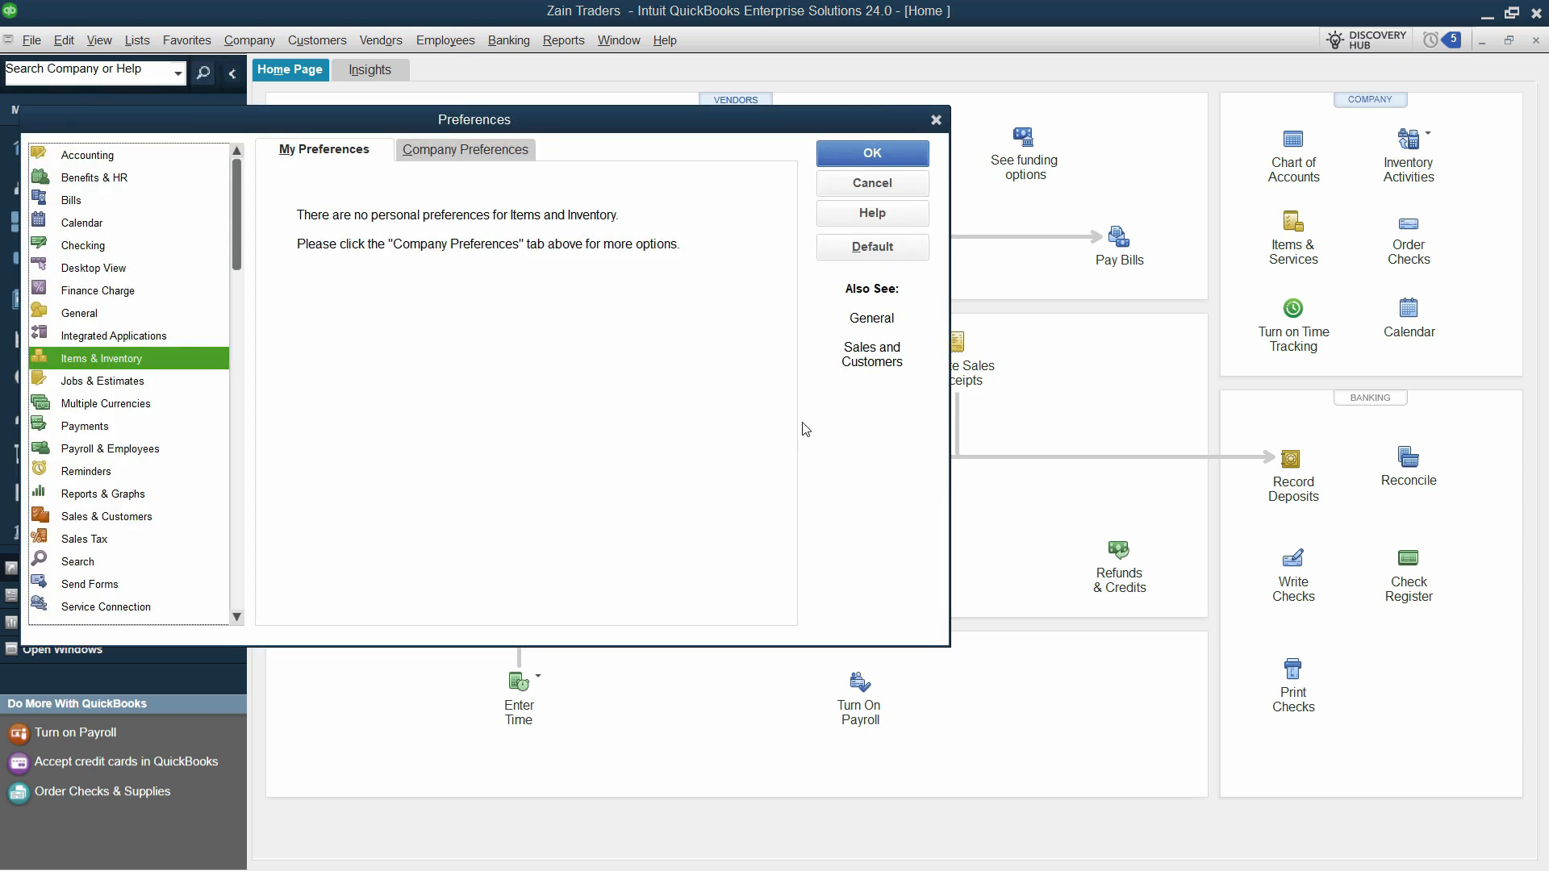
drag(698, 129, 1134, 172)
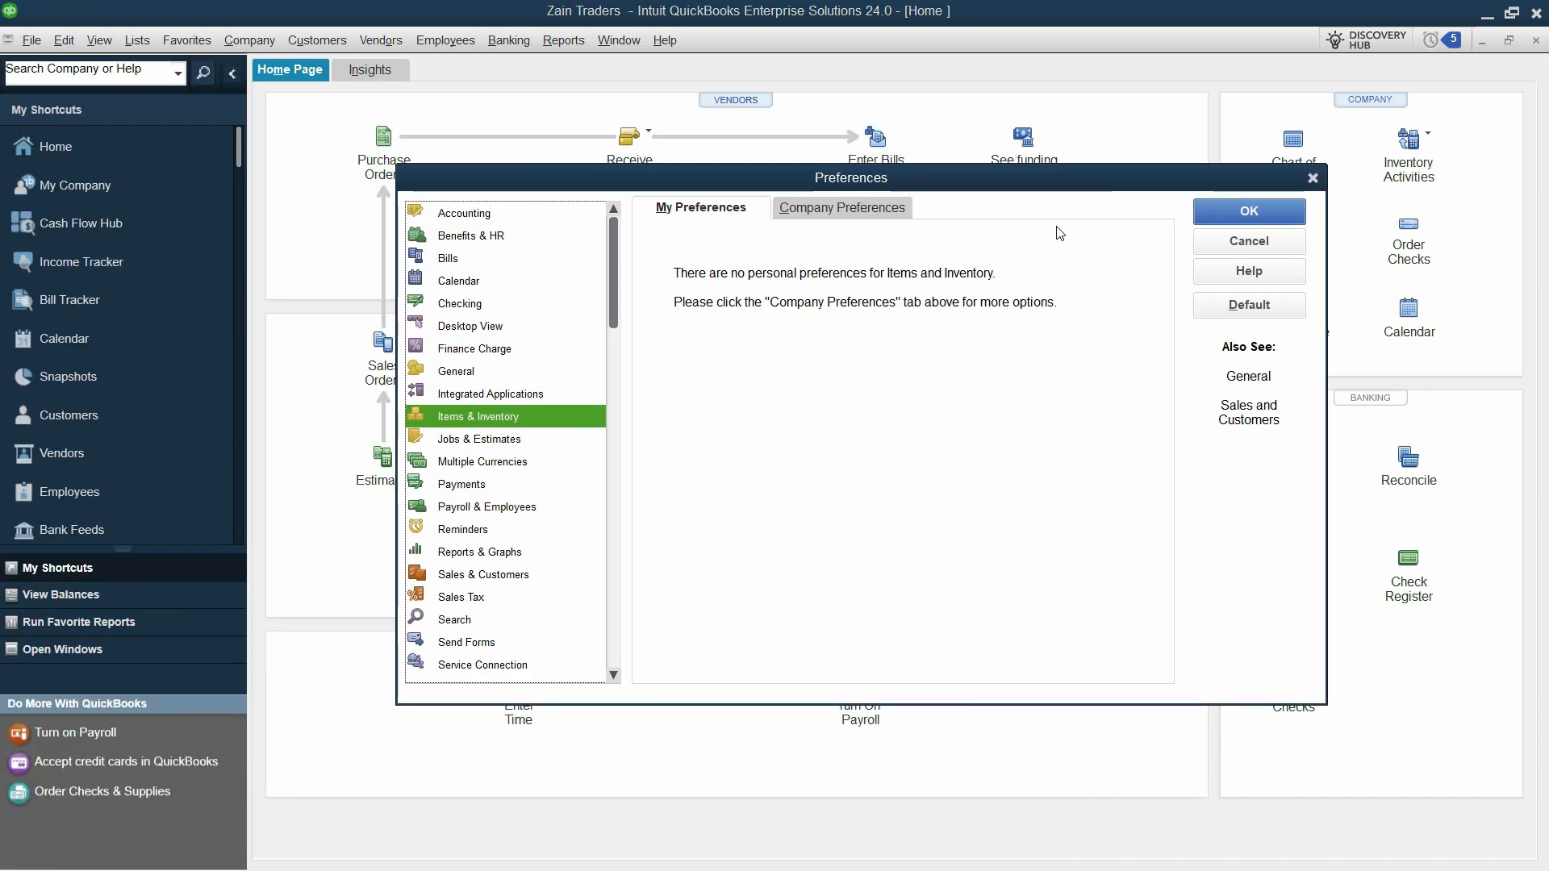
click(458, 487)
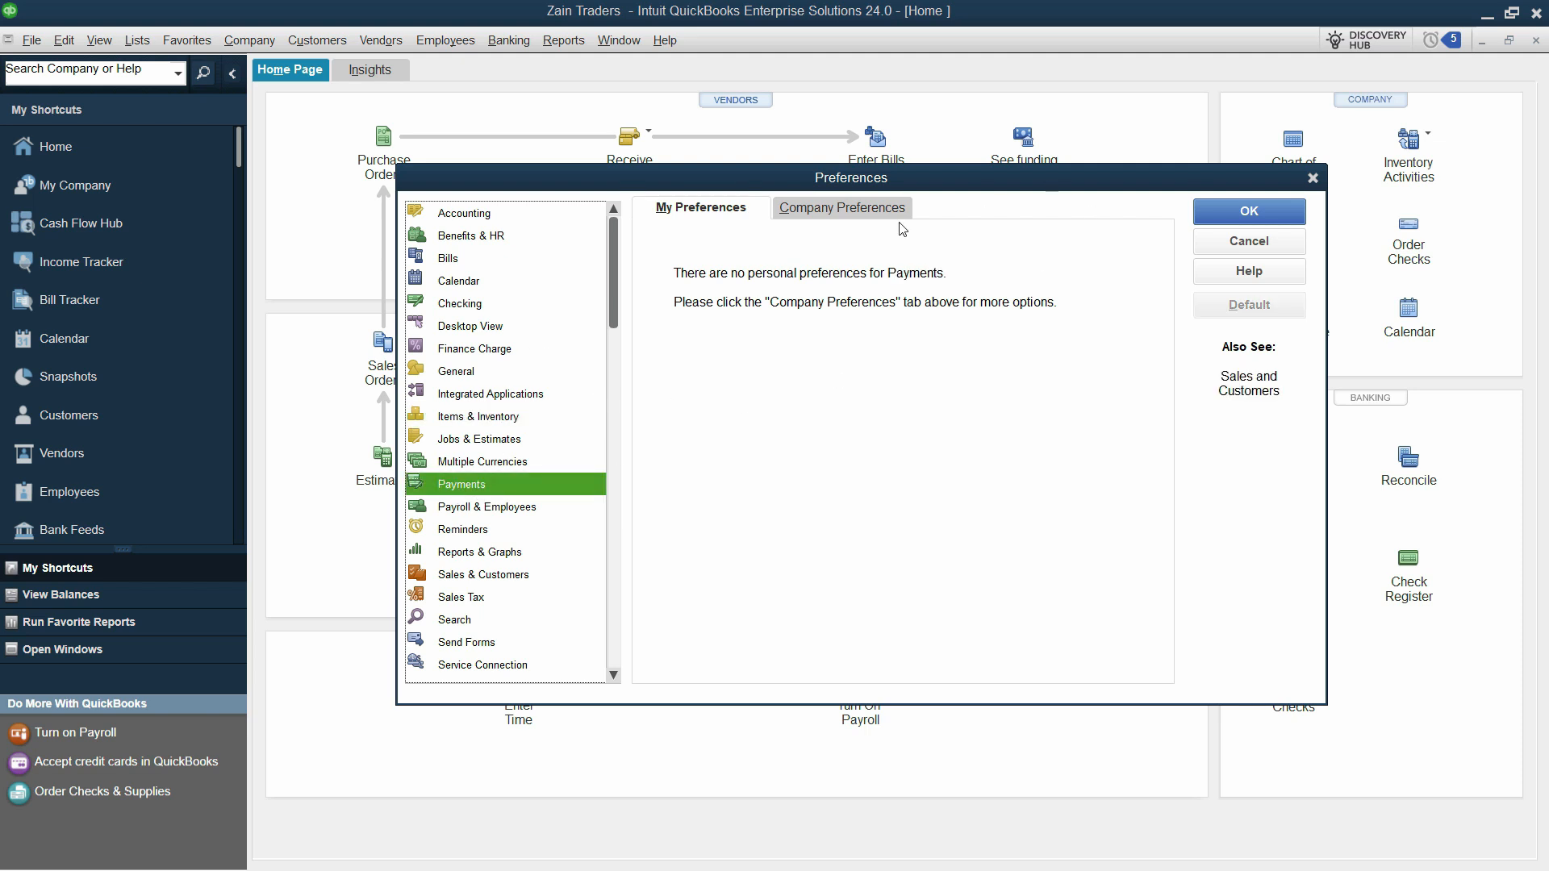
click(856, 213)
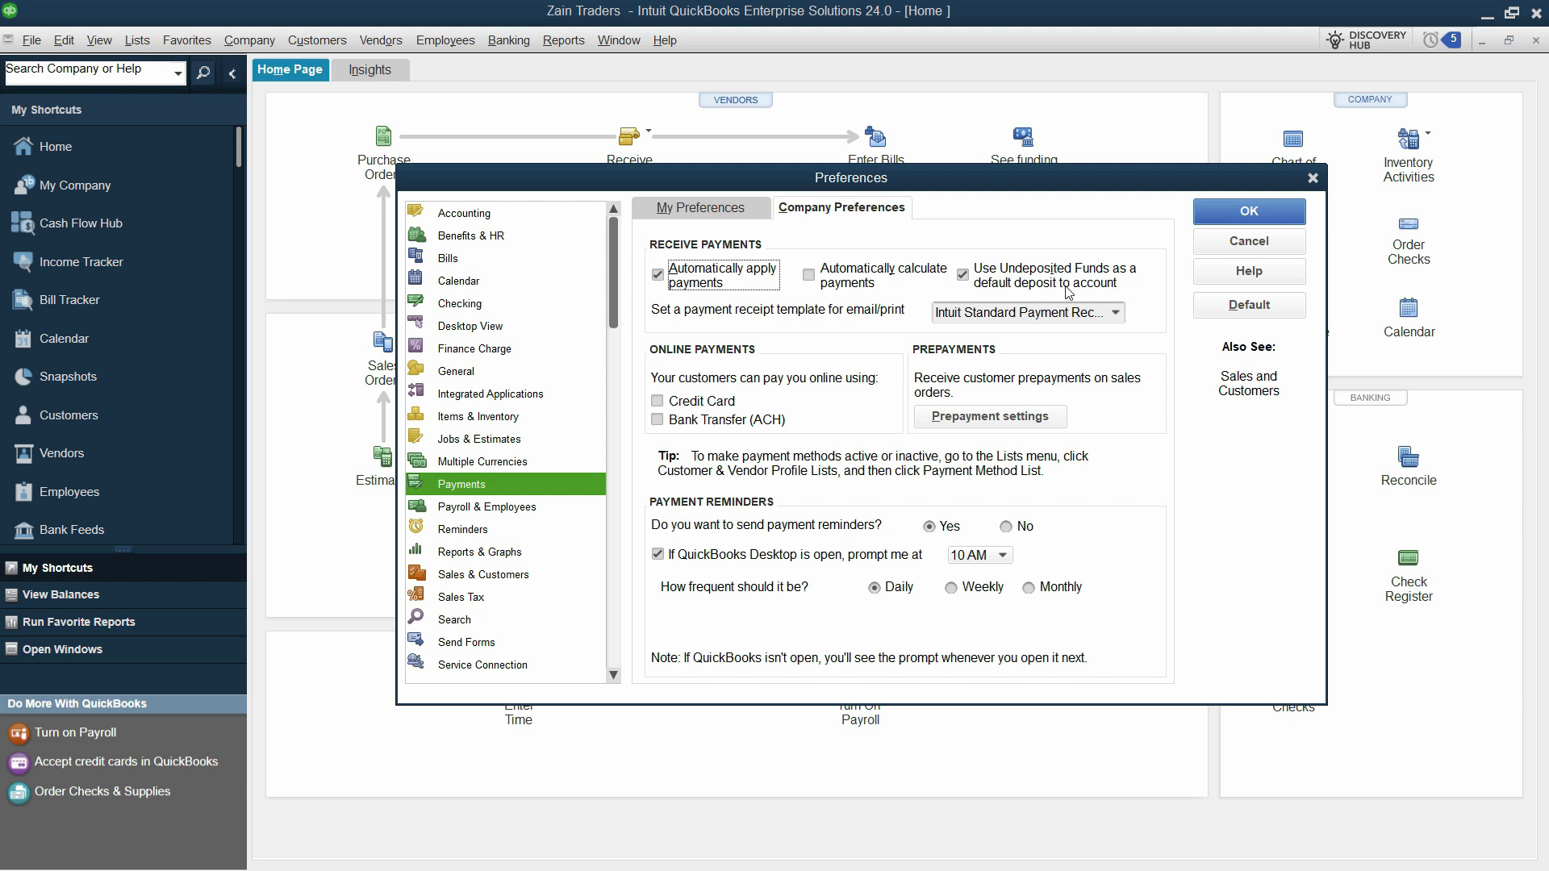
Turn off Undeposited Funds as the default deposit-to account, save the preference, accept closing all windows and refresh the affected reports.
click(965, 276)
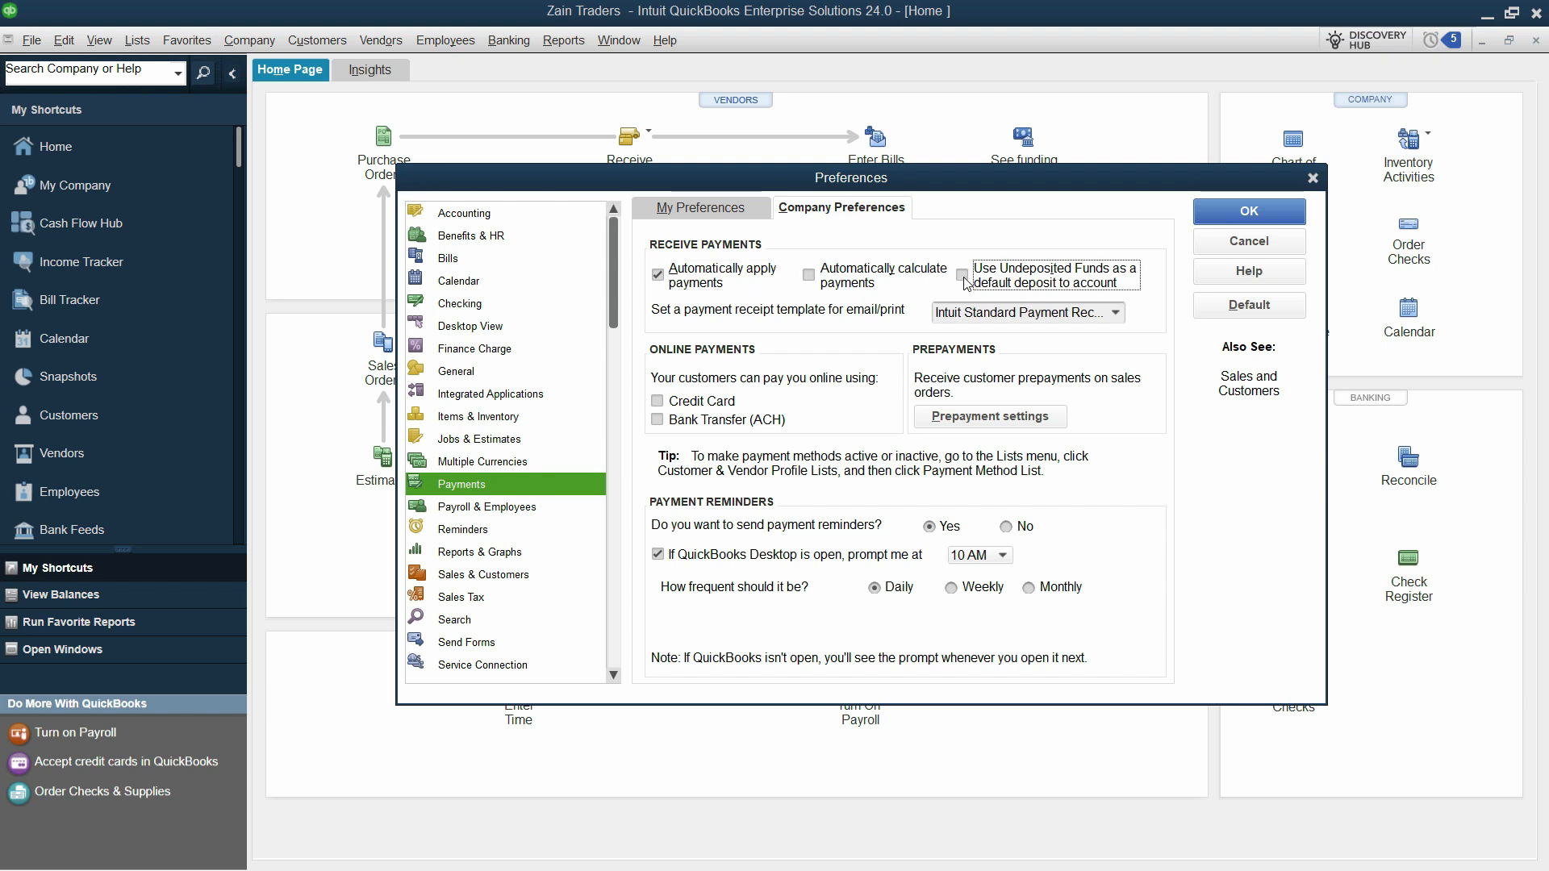
click(1263, 218)
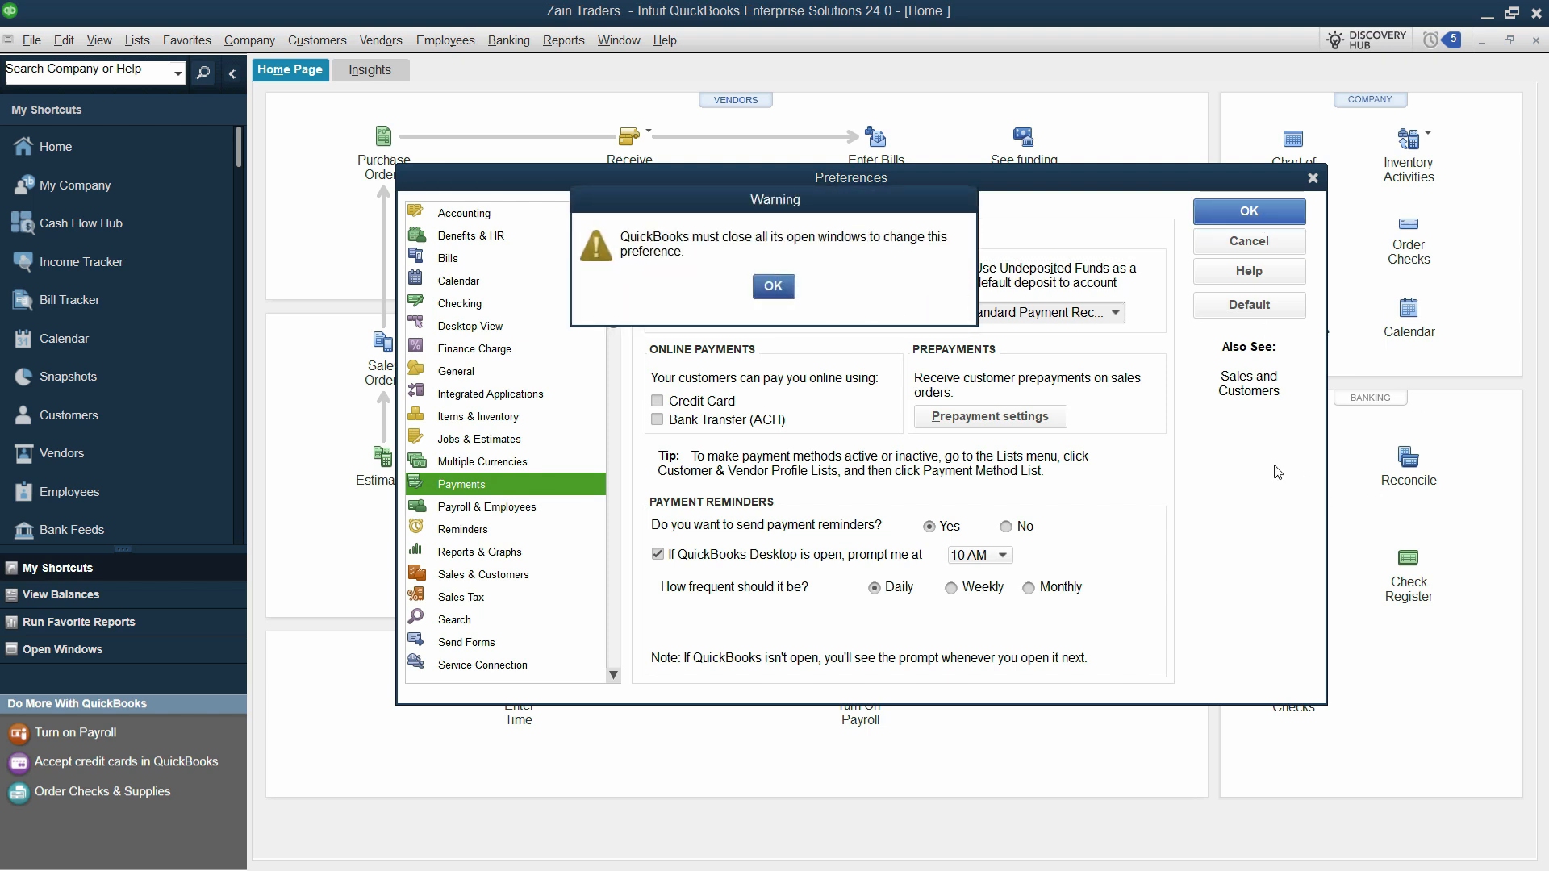
click(787, 289)
click(448, 278)
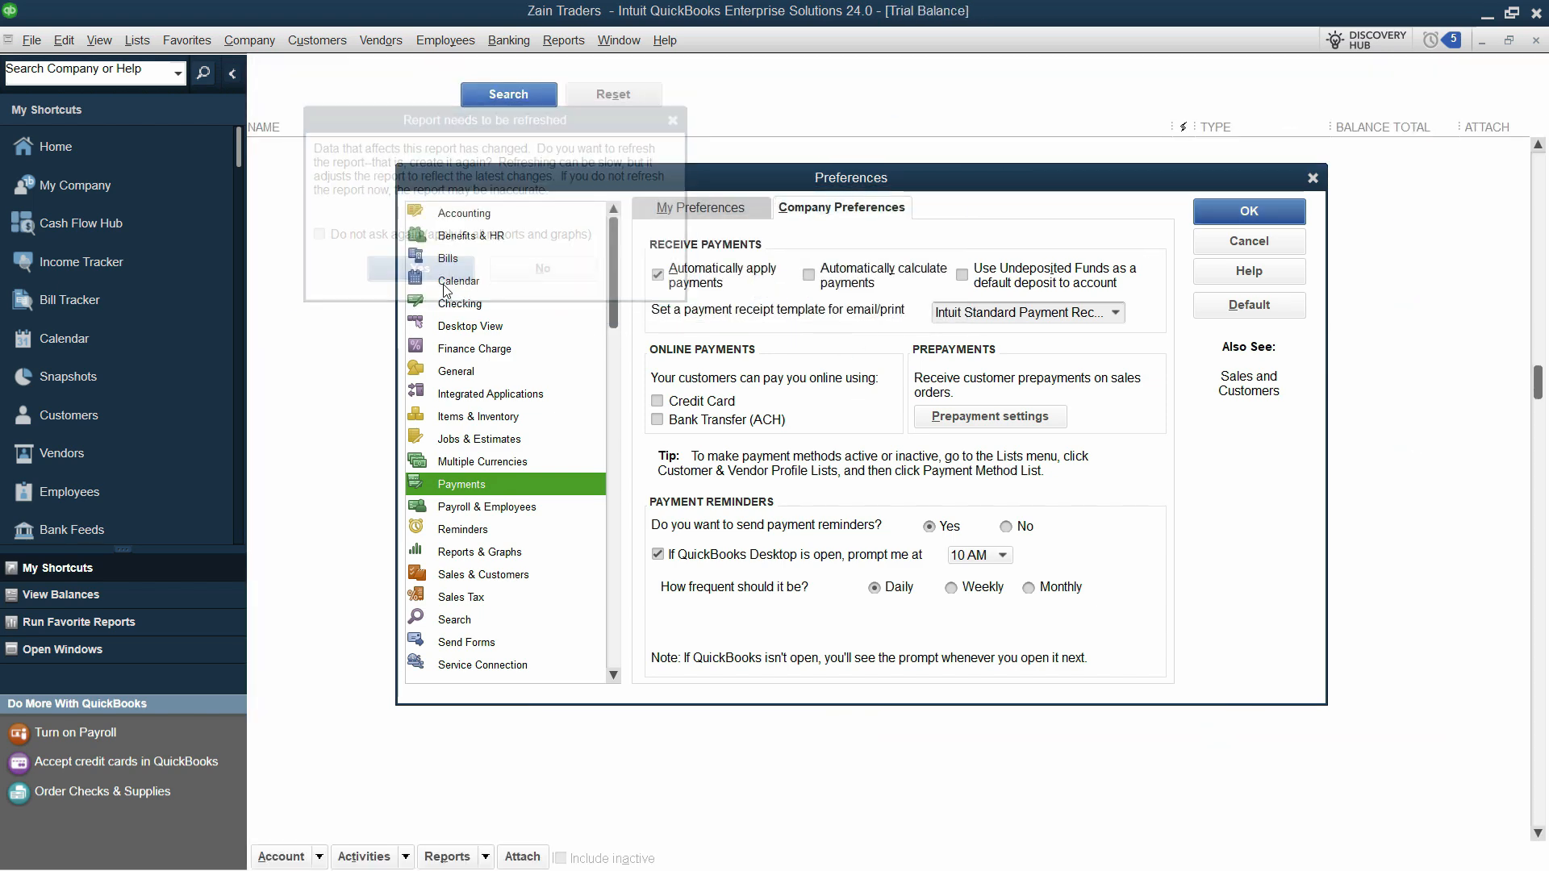
click(896, 395)
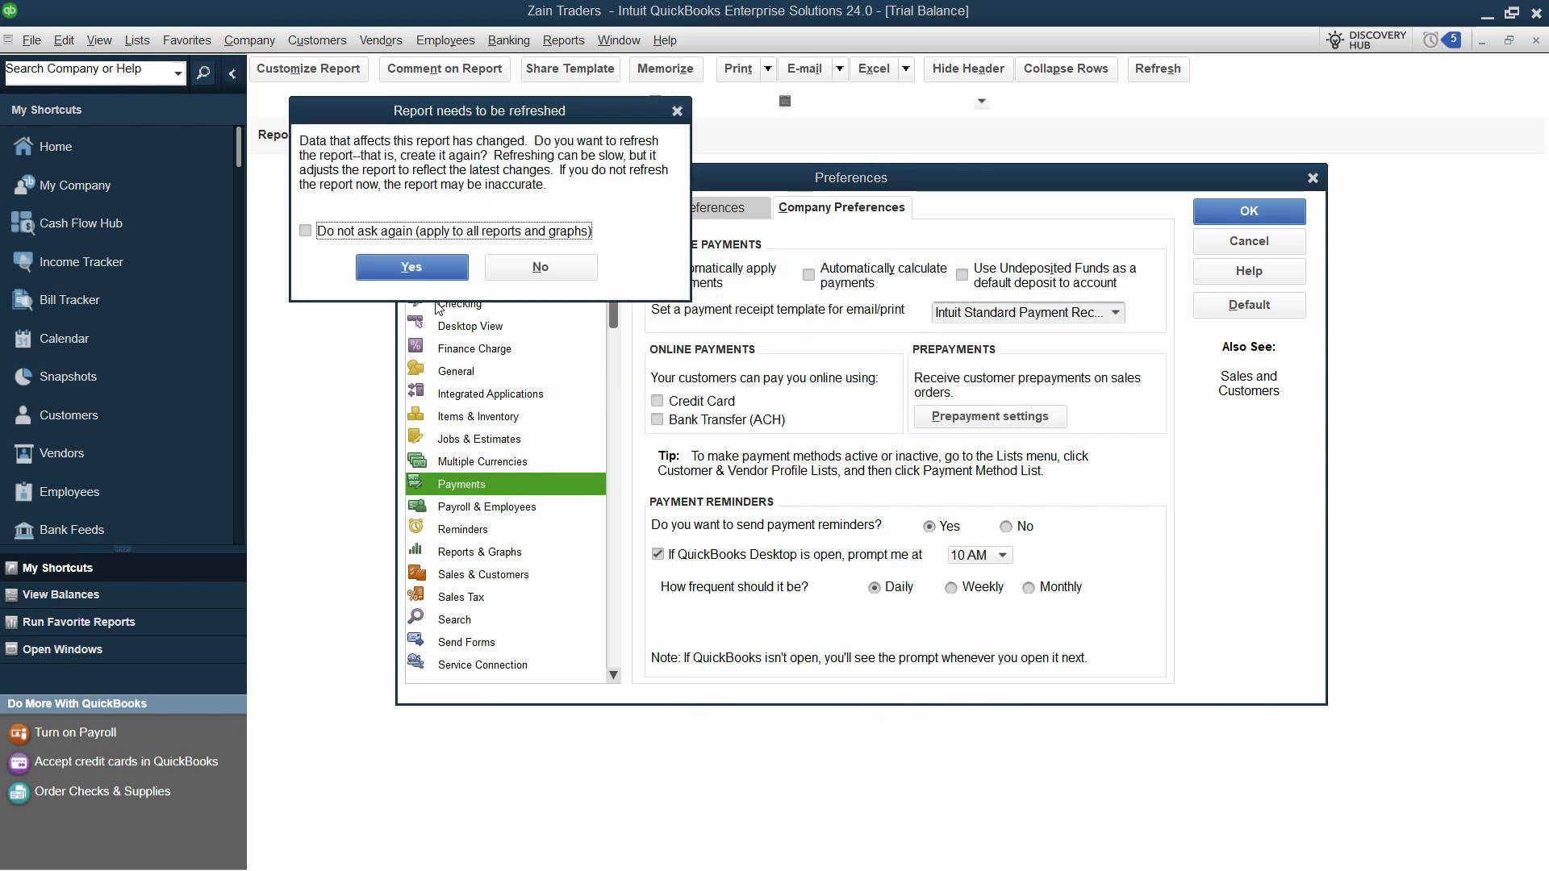
click(436, 275)
click(805, 396)
click(456, 233)
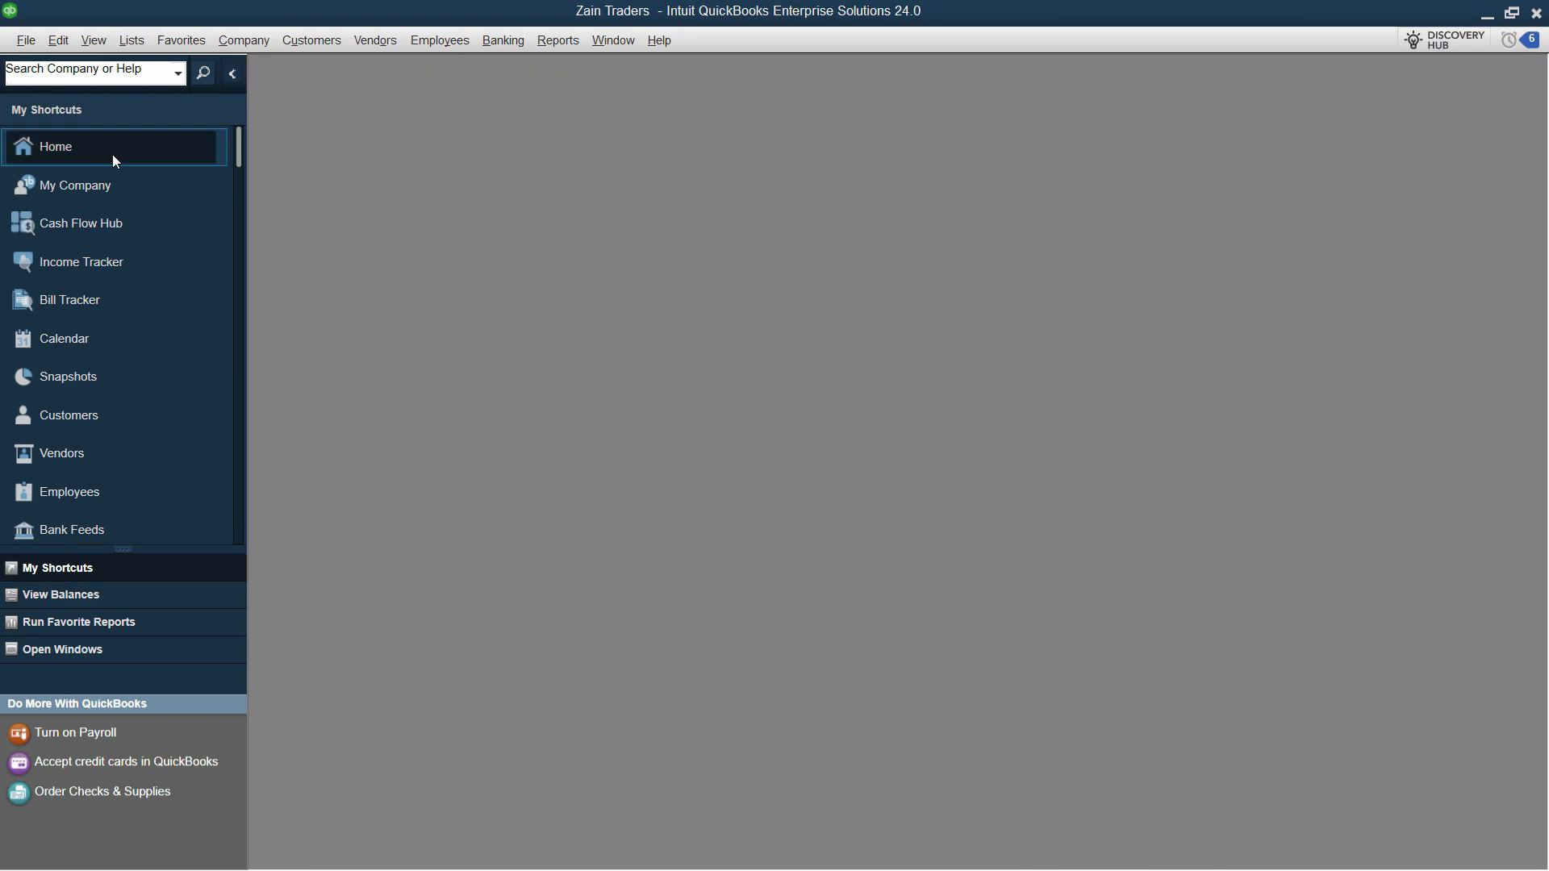
Reopen the home page and start a payment from the customer listed for Jan 07,2024 in Zain Traders.pdf, checking the entry there.
click(114, 156)
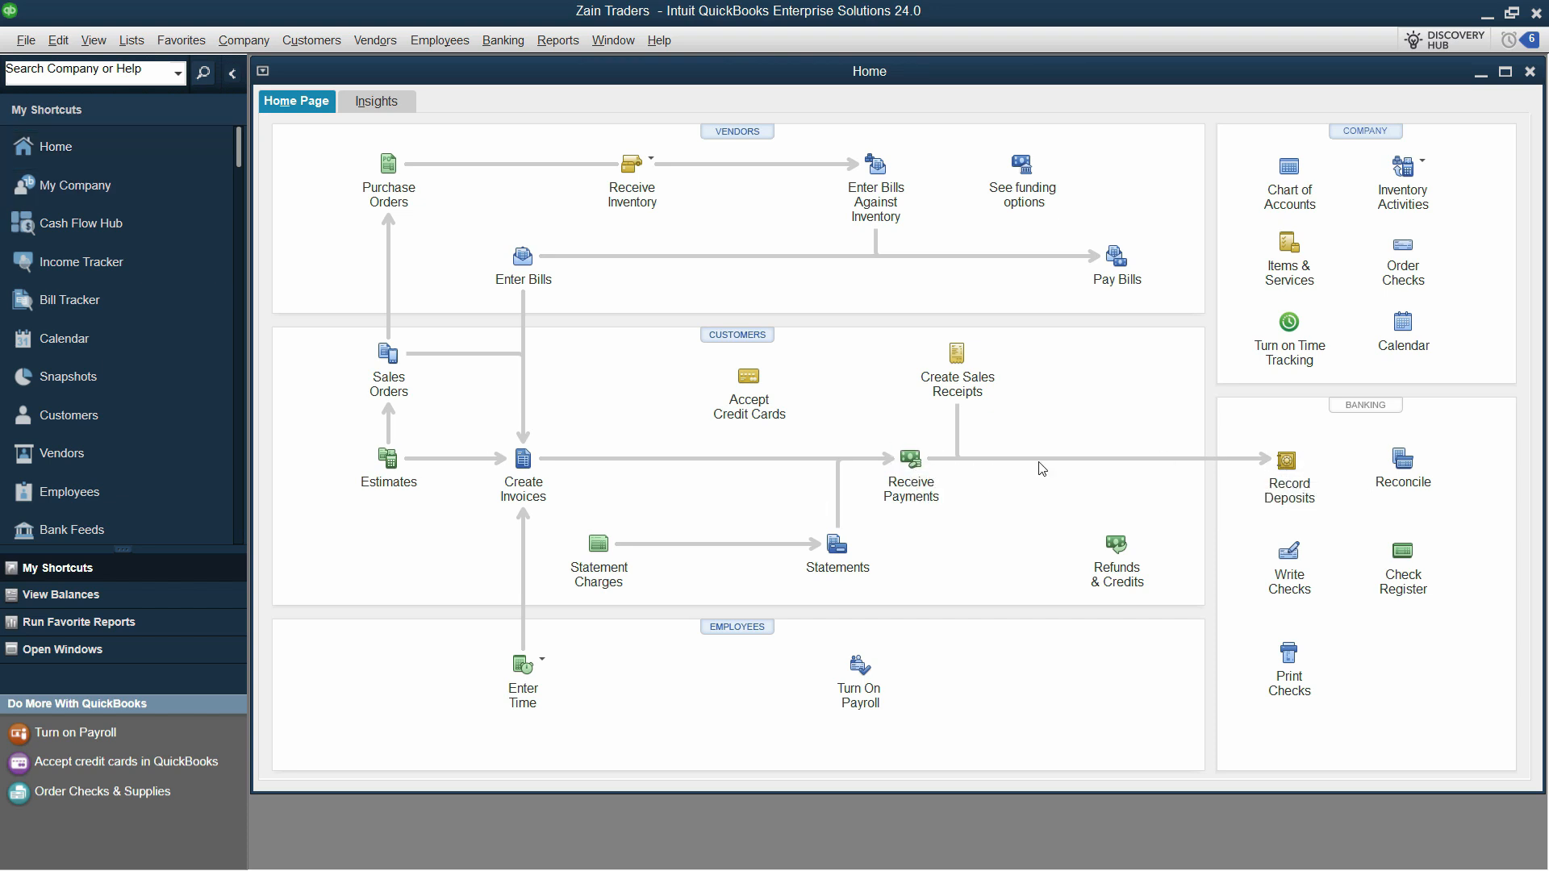
key(alt+Tab)
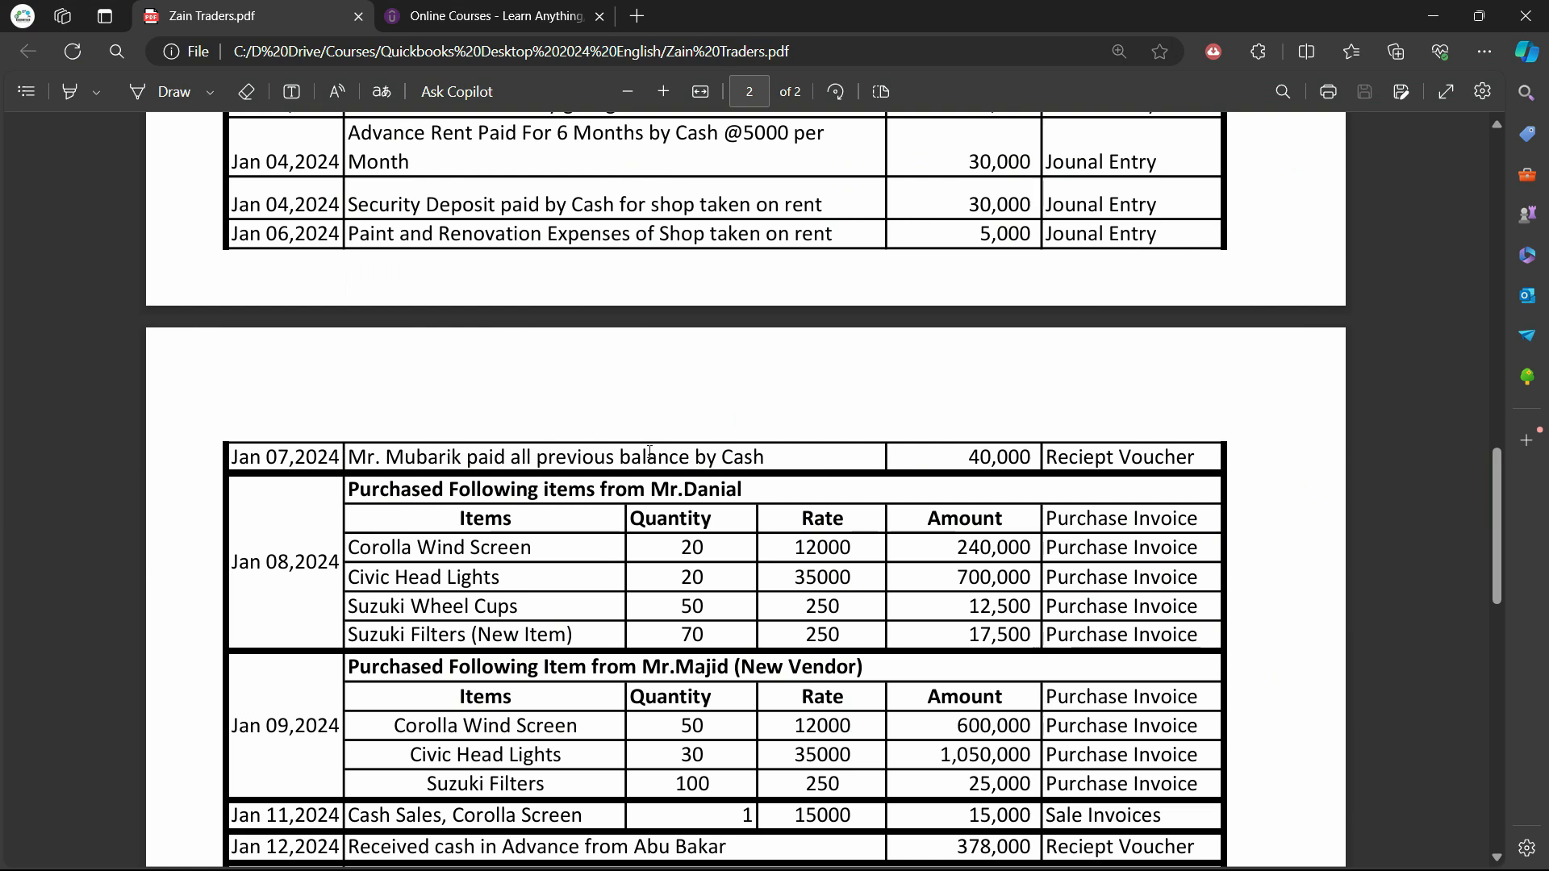
key(alt+Tab)
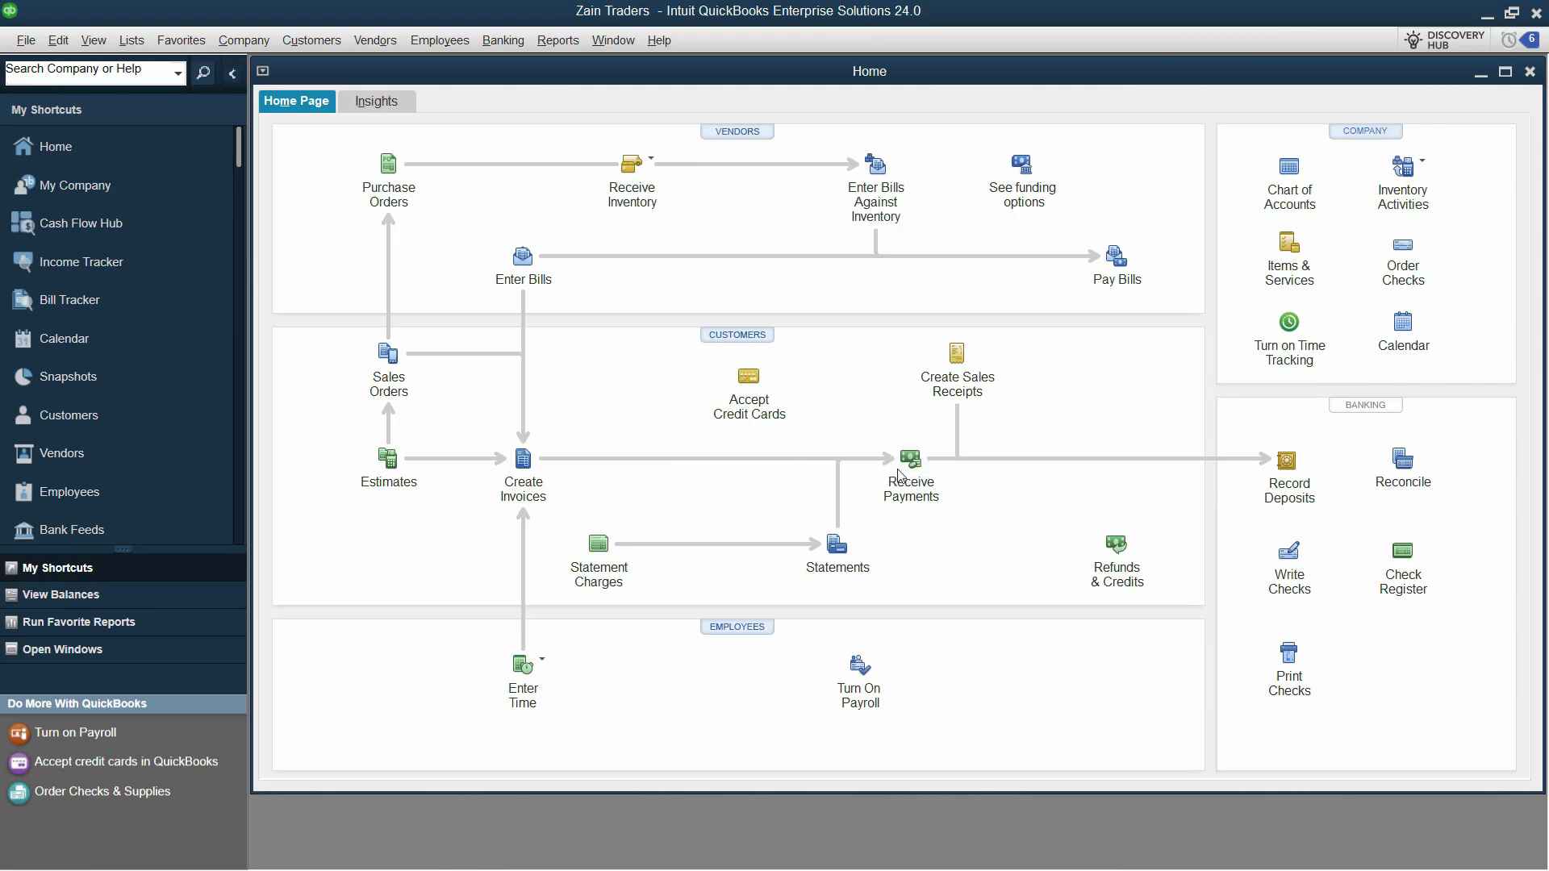
click(909, 466)
click(545, 272)
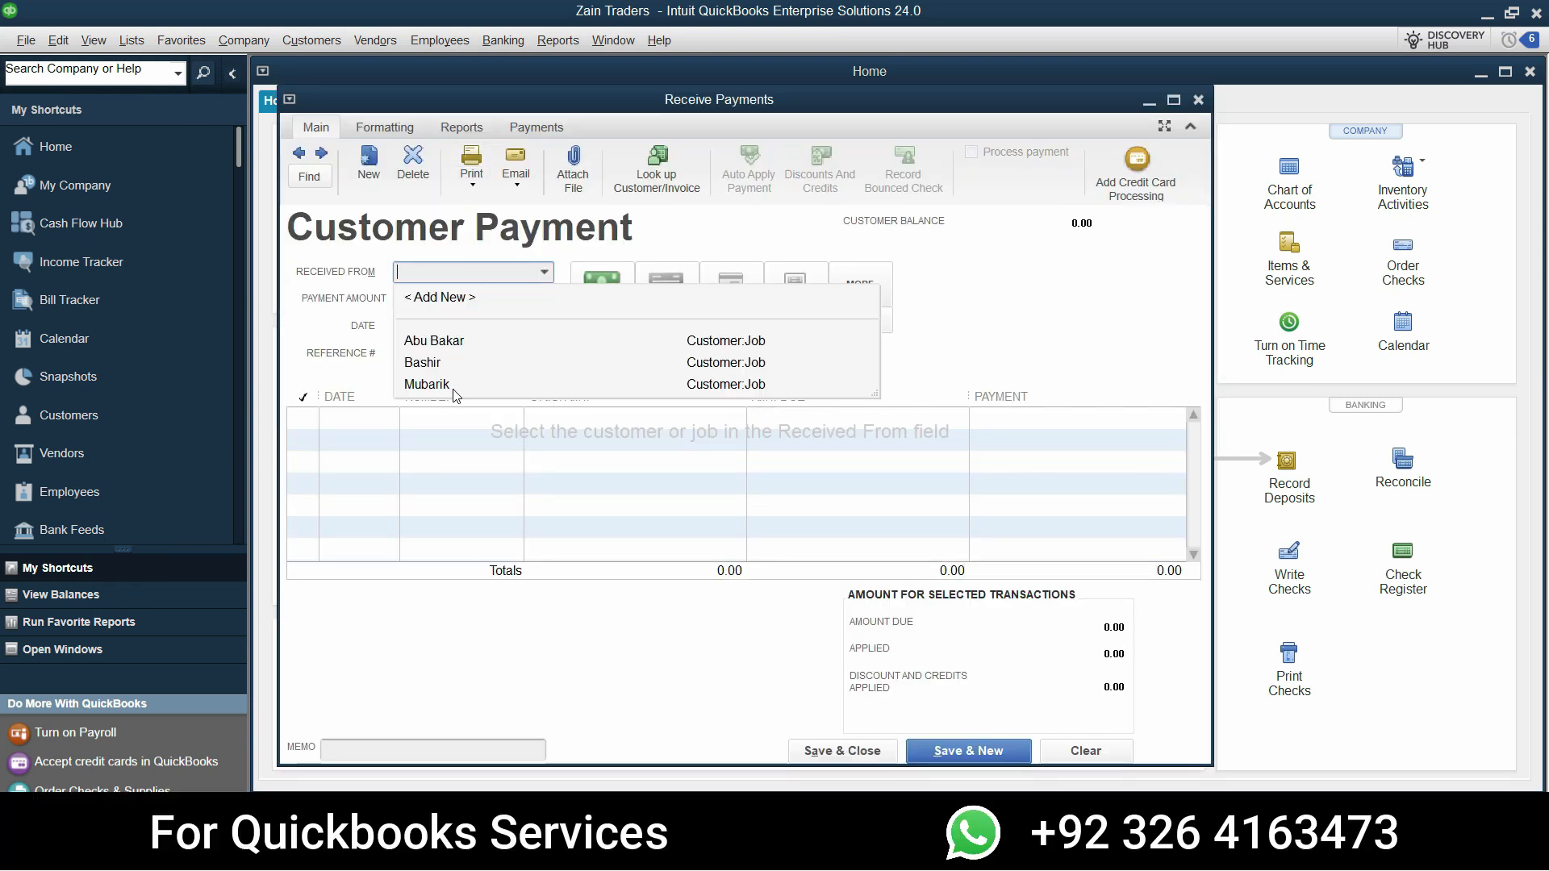
click(428, 385)
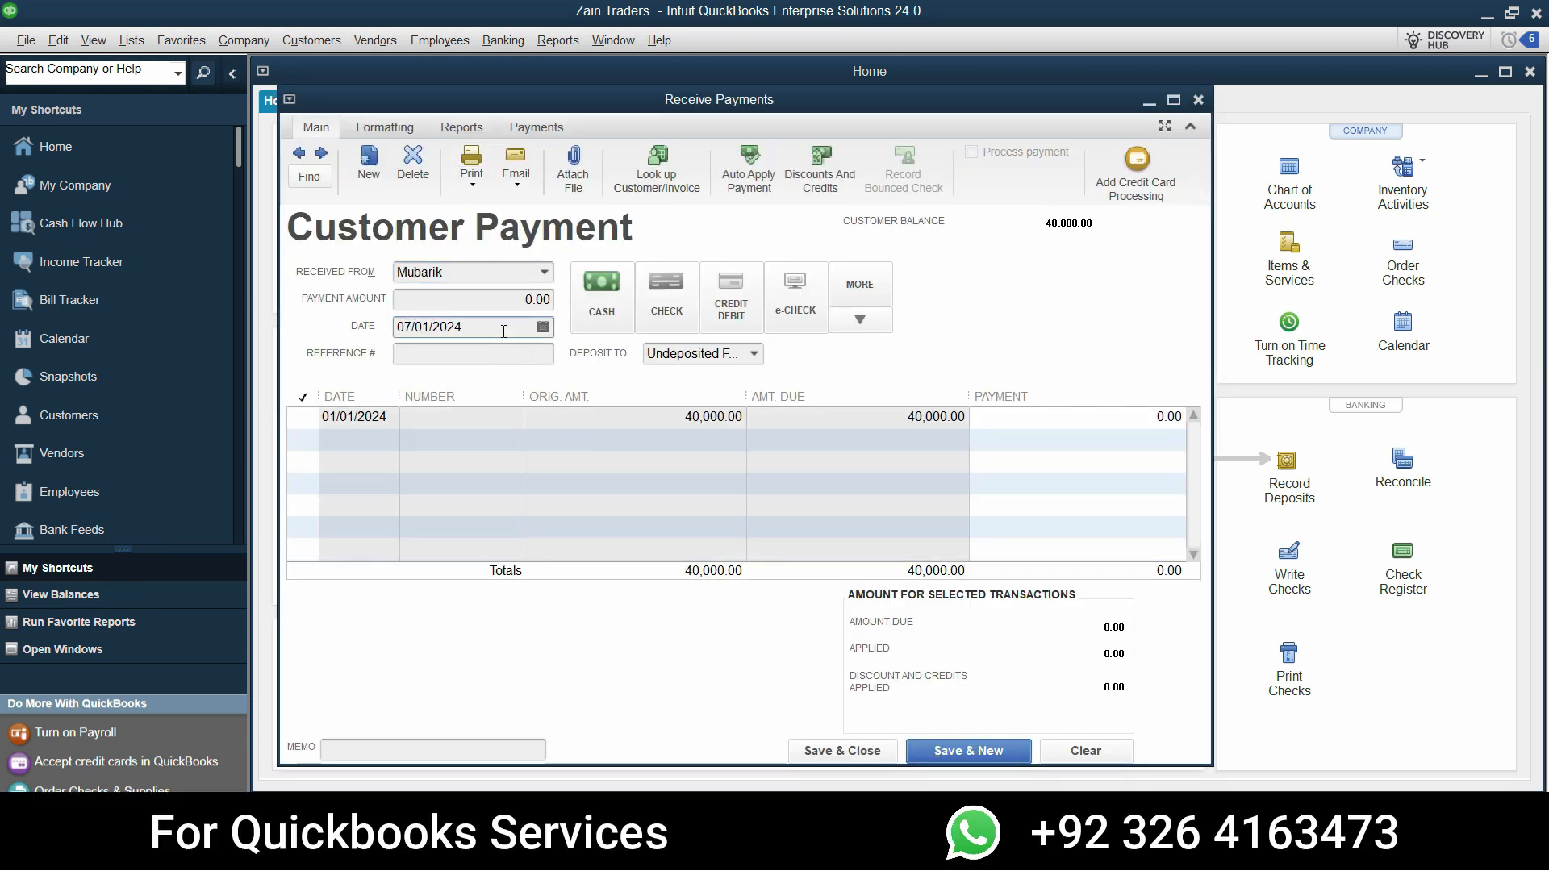
key(alt+Tab)
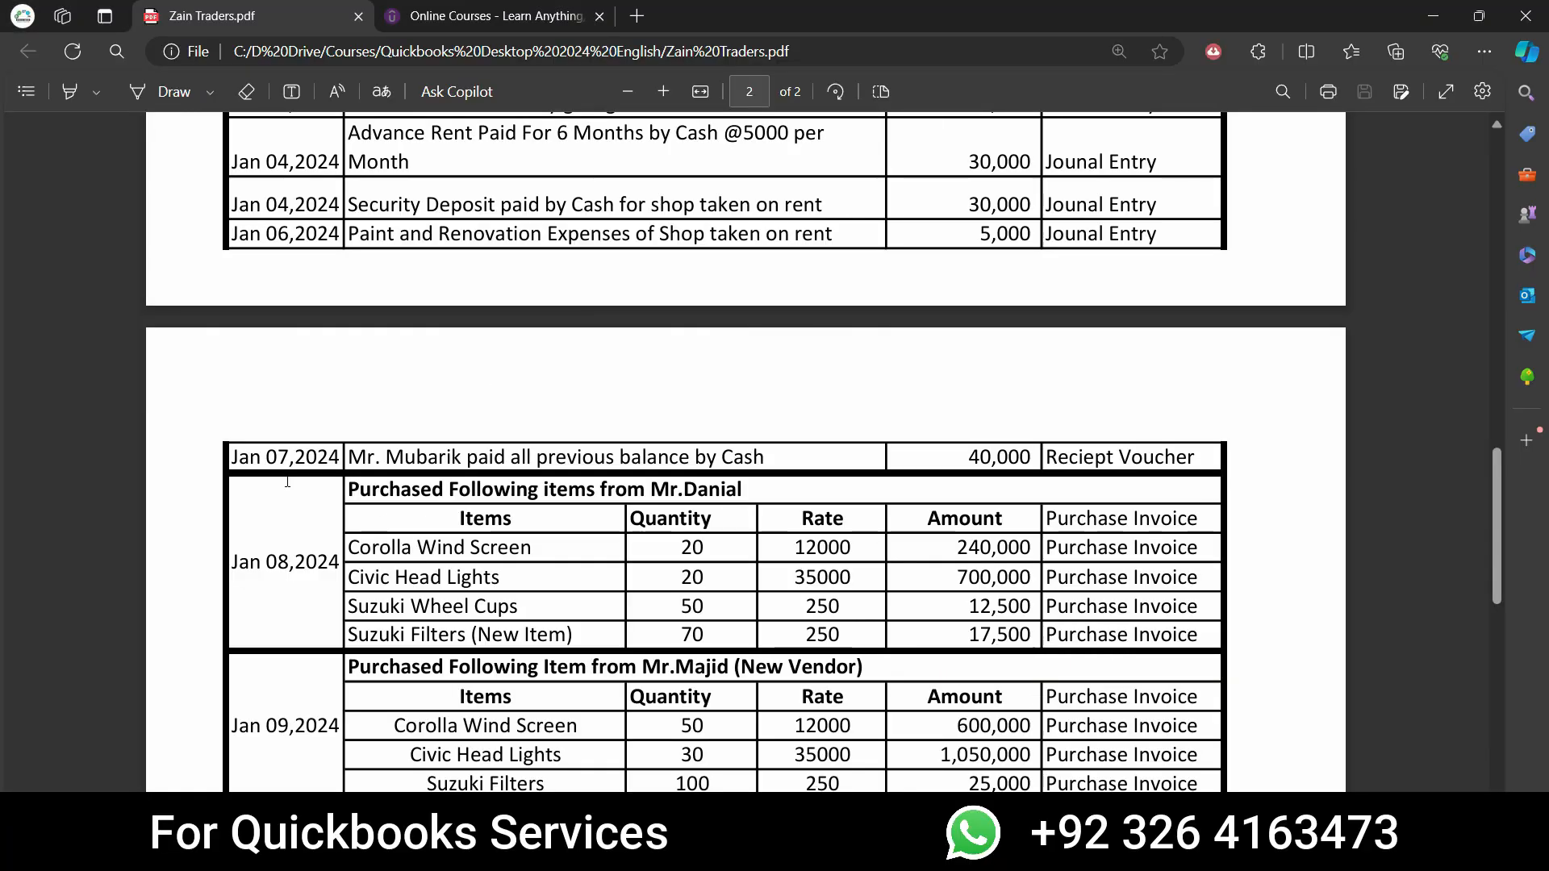
key(alt+Tab)
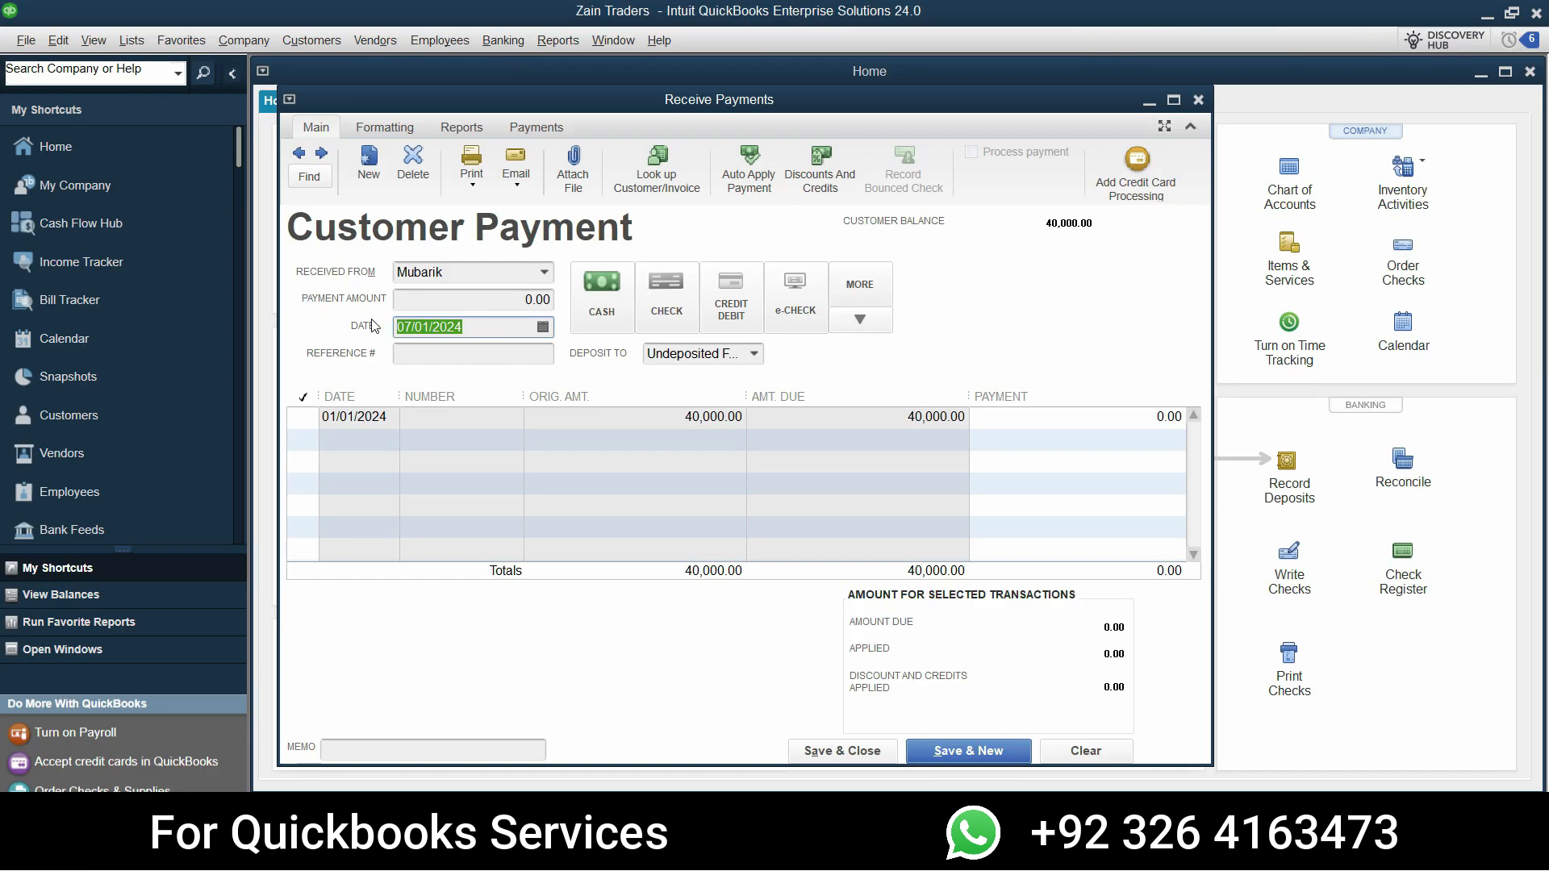
Enter reference 1001 for the payment, choose Cash as the deposit-to account, maximize the form and review the available accounts.
click(492, 354)
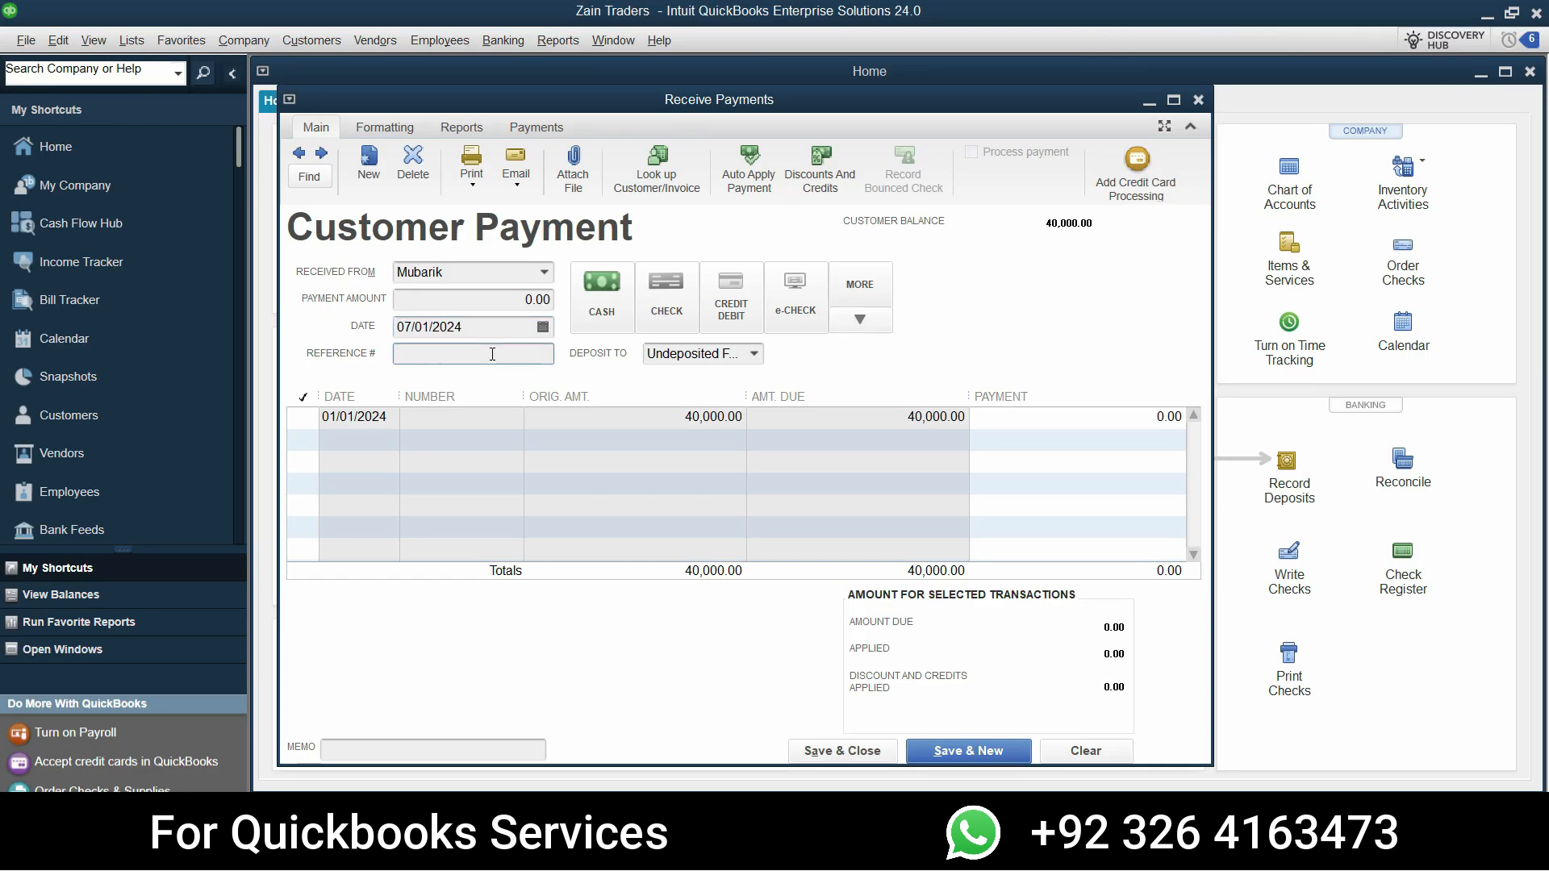
key(Tab)
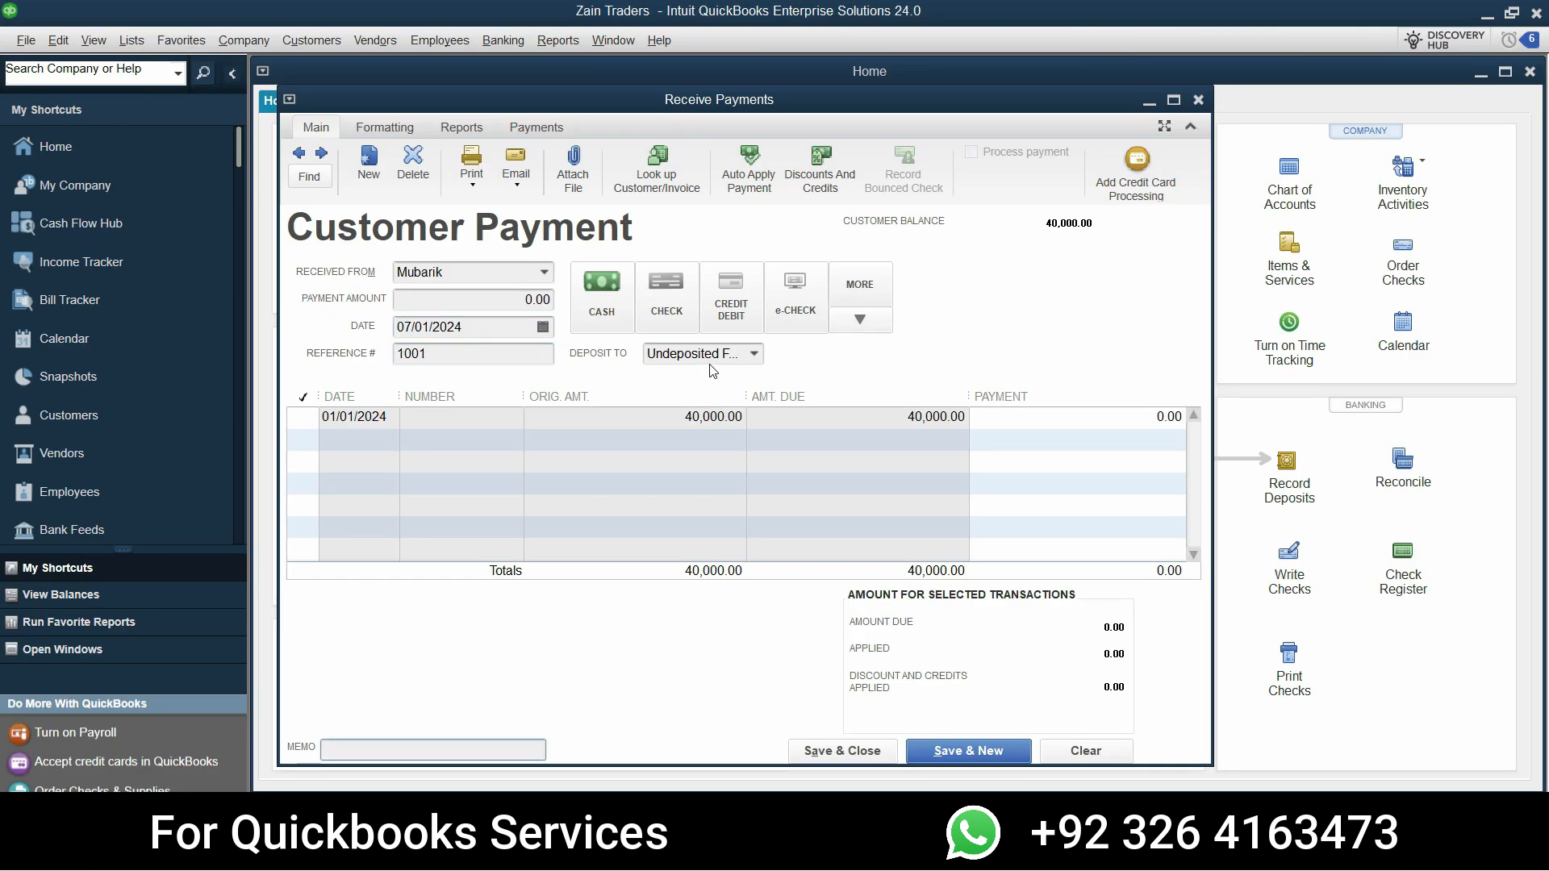
click(754, 354)
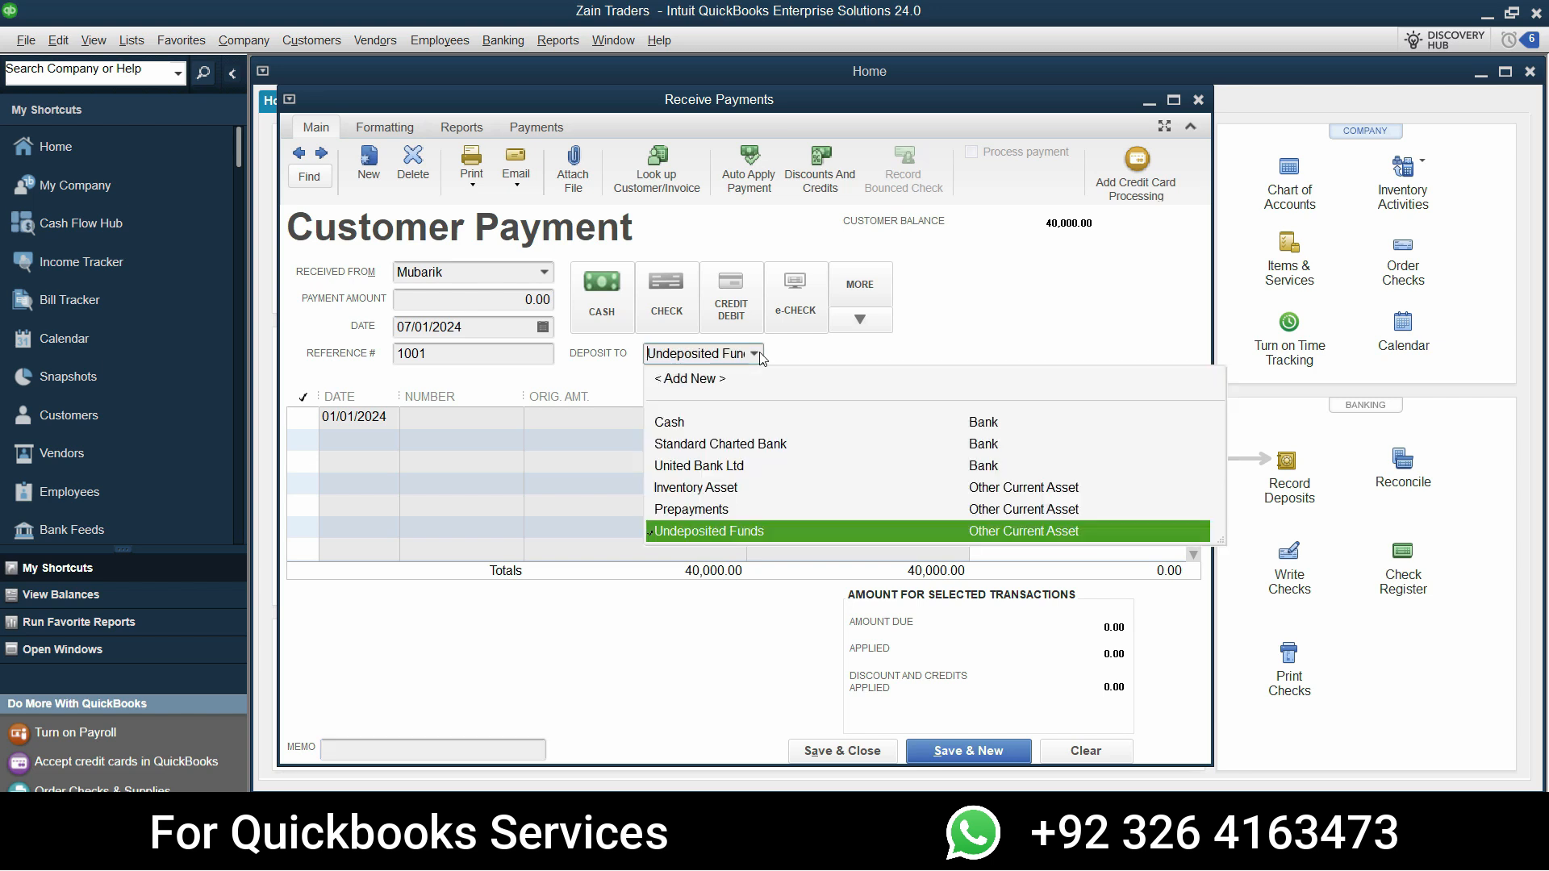
click(671, 424)
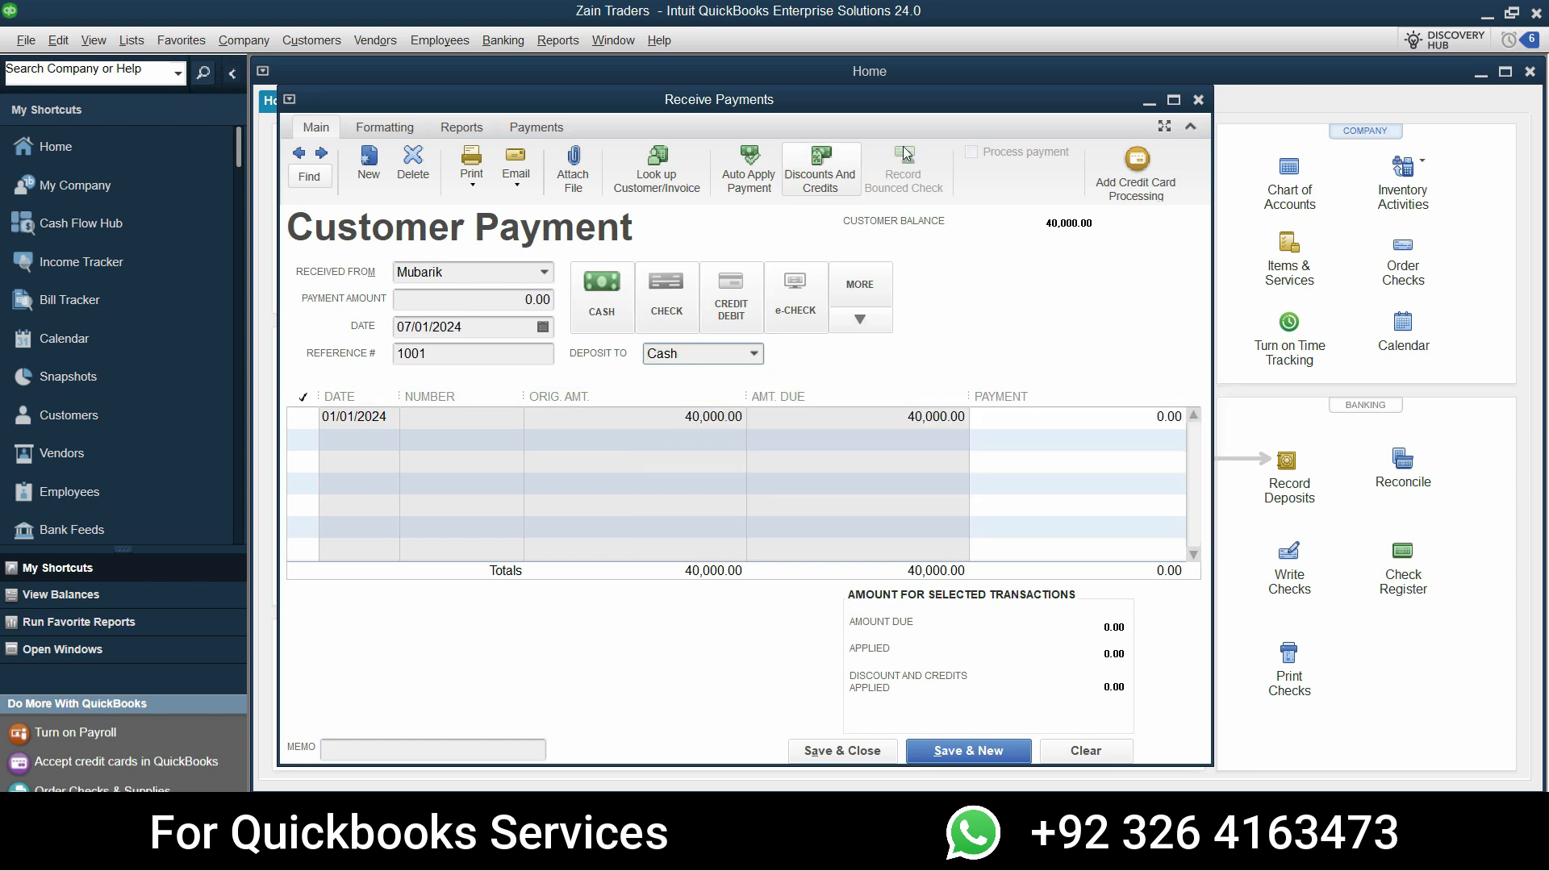
double_click(964, 105)
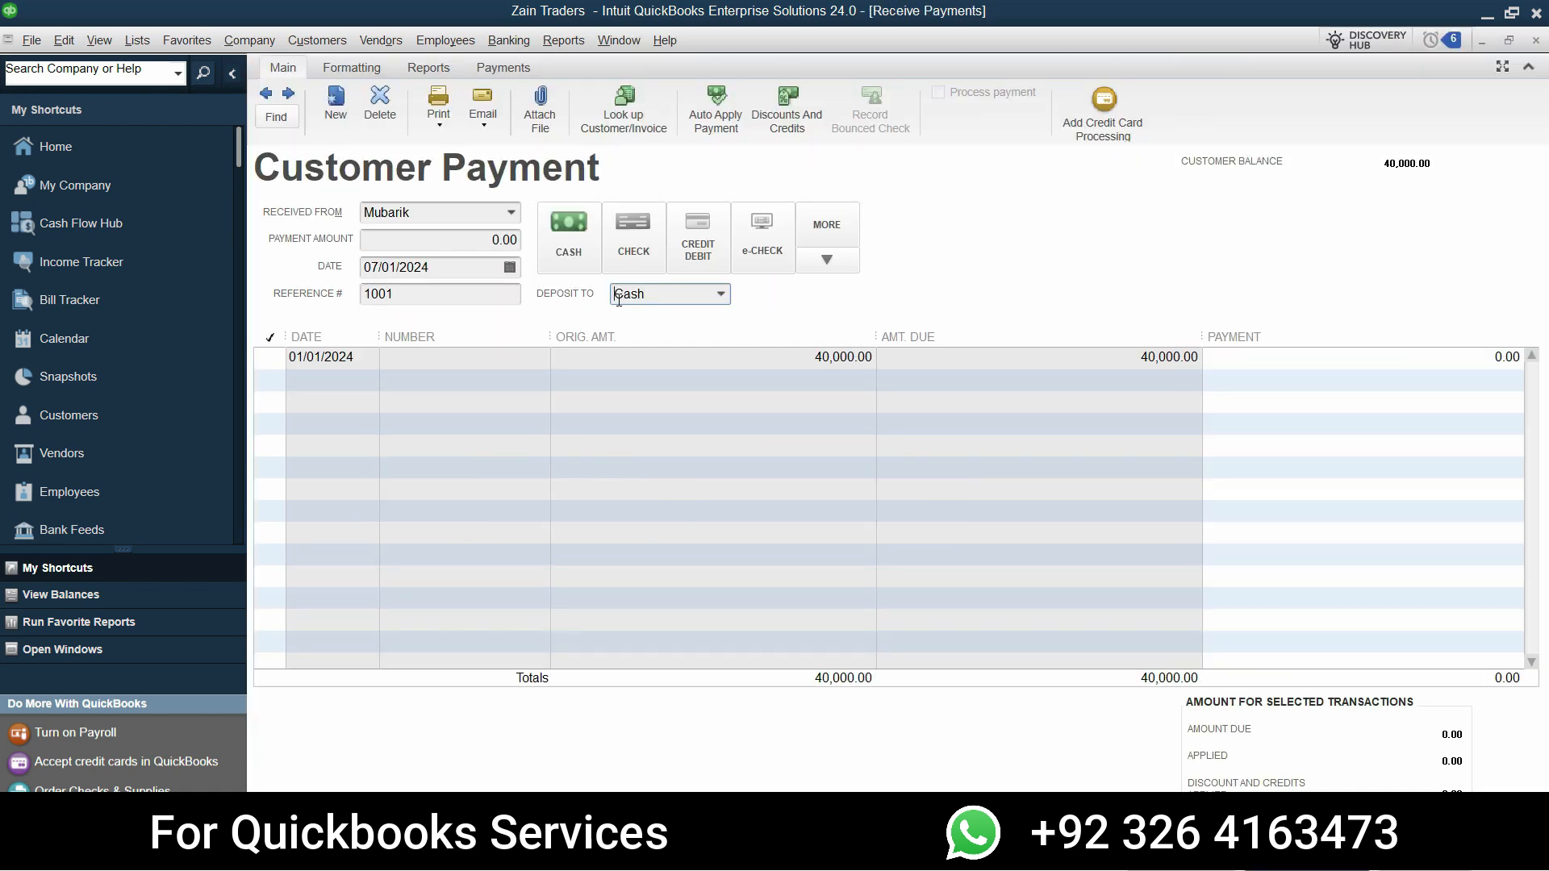
click(721, 295)
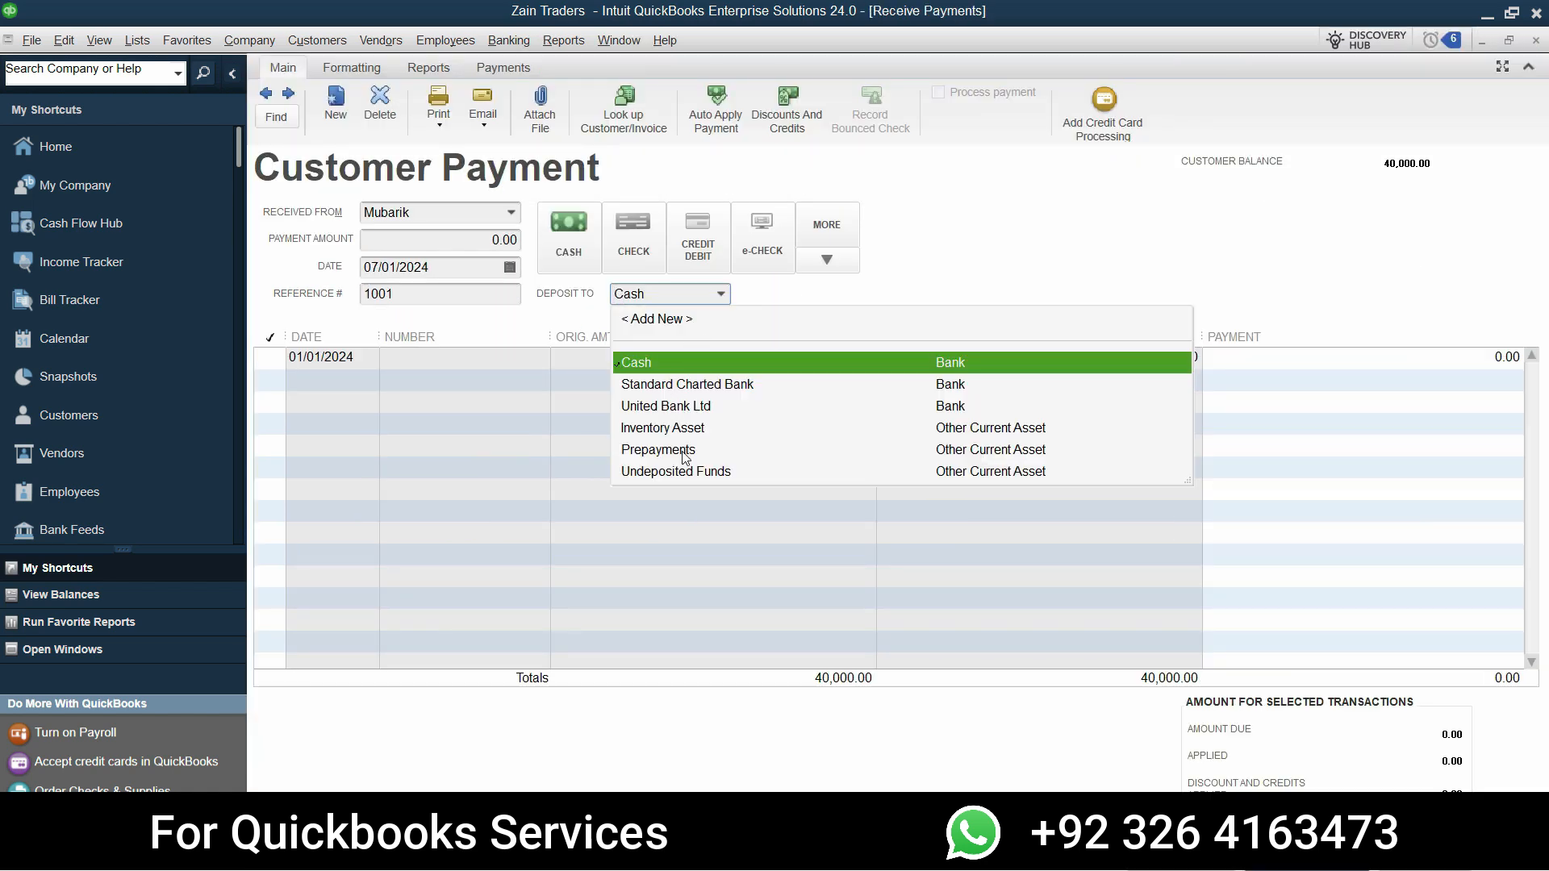
click(577, 323)
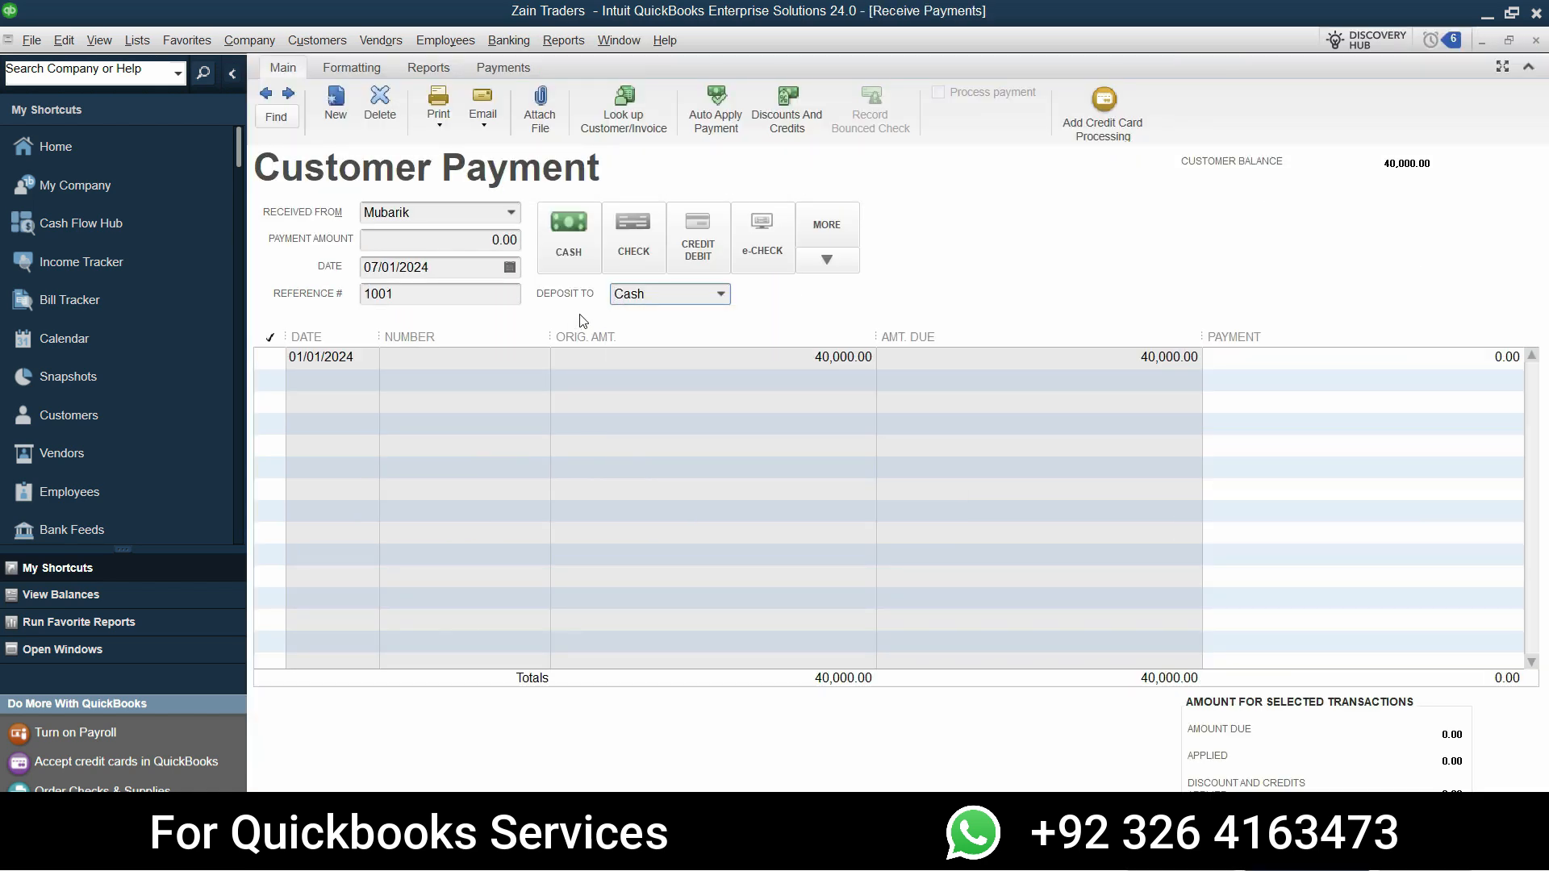
Try to apply the cash payment to the 01/01/2024 balance, and check the Make Deposits form for the Cash account.
click(558, 240)
click(275, 357)
click(775, 328)
click(780, 332)
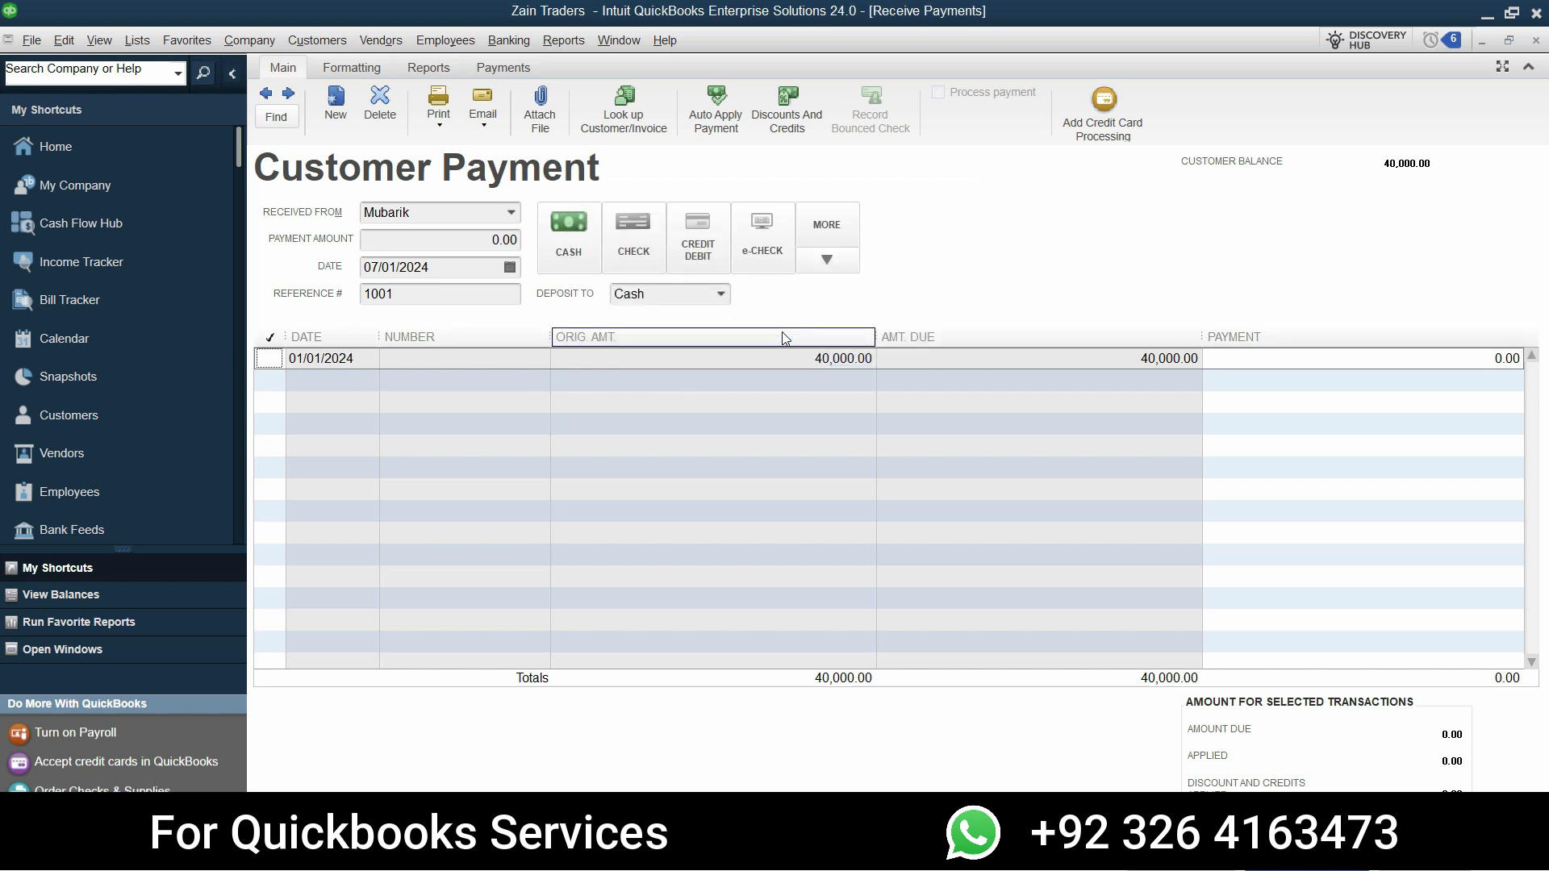
click(1295, 460)
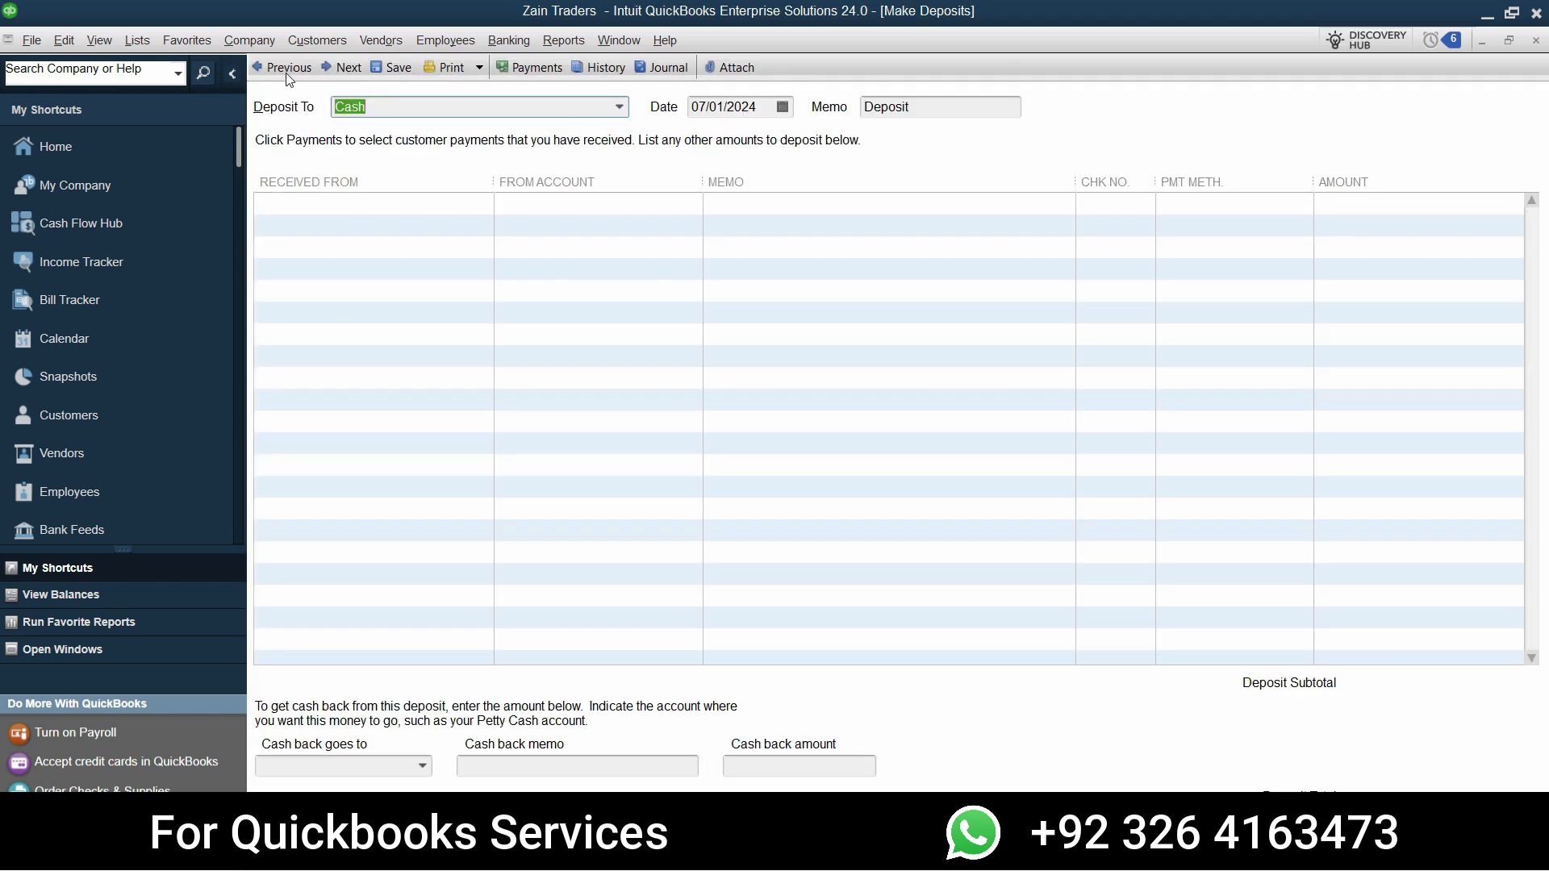
click(286, 72)
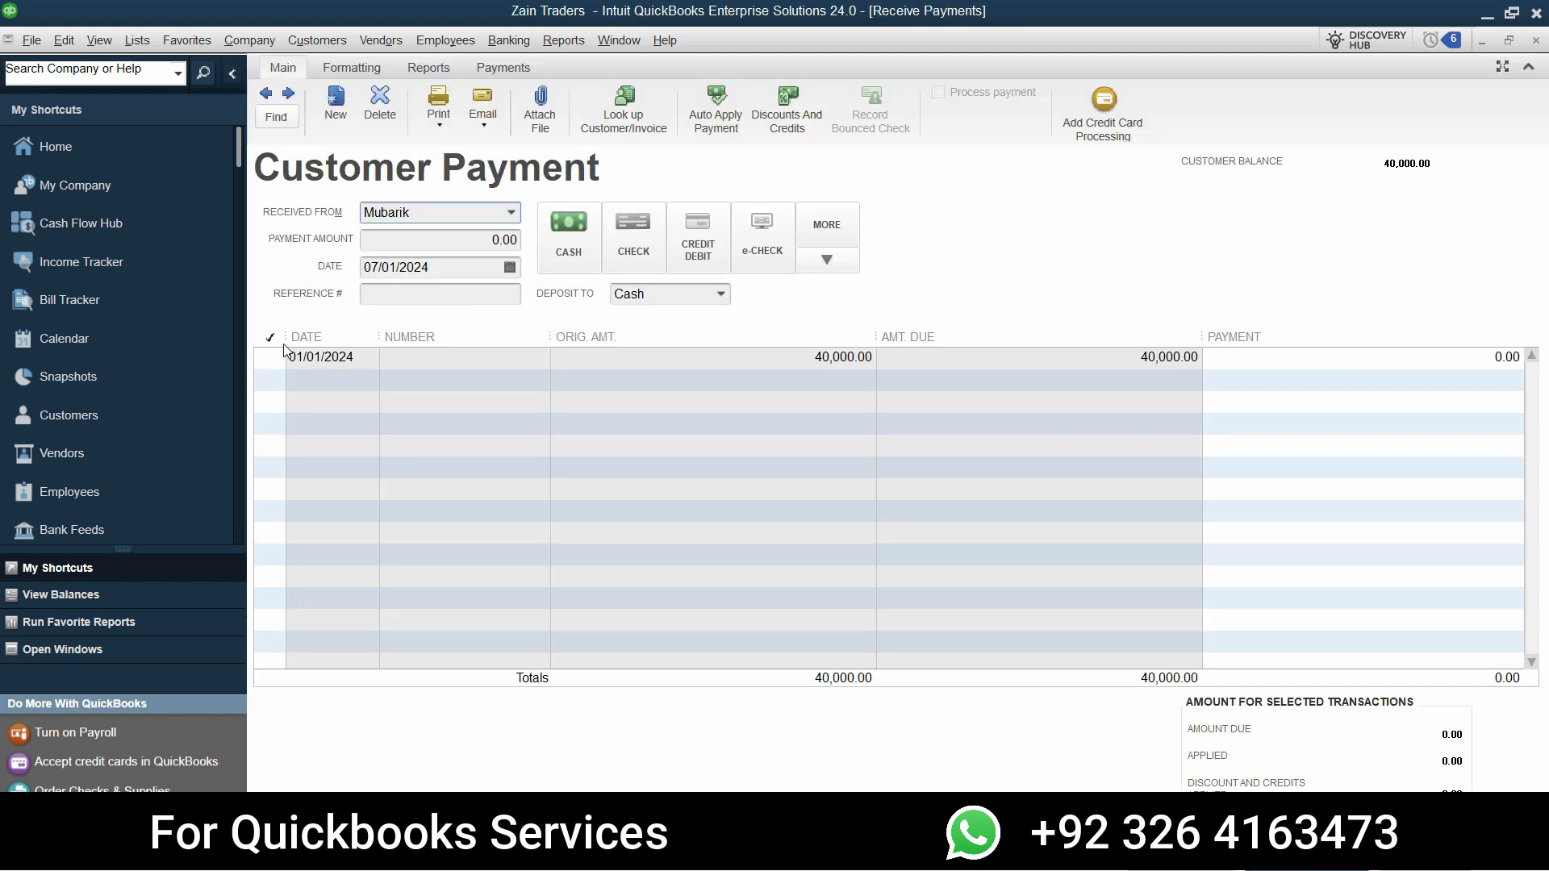
Apply a 40,000 payment to the customer's 01/01/2024 balance, enter reference 1002 and save it with Cash as the deposit-to account.
click(272, 356)
click(776, 330)
text(40000)
key(Tab)
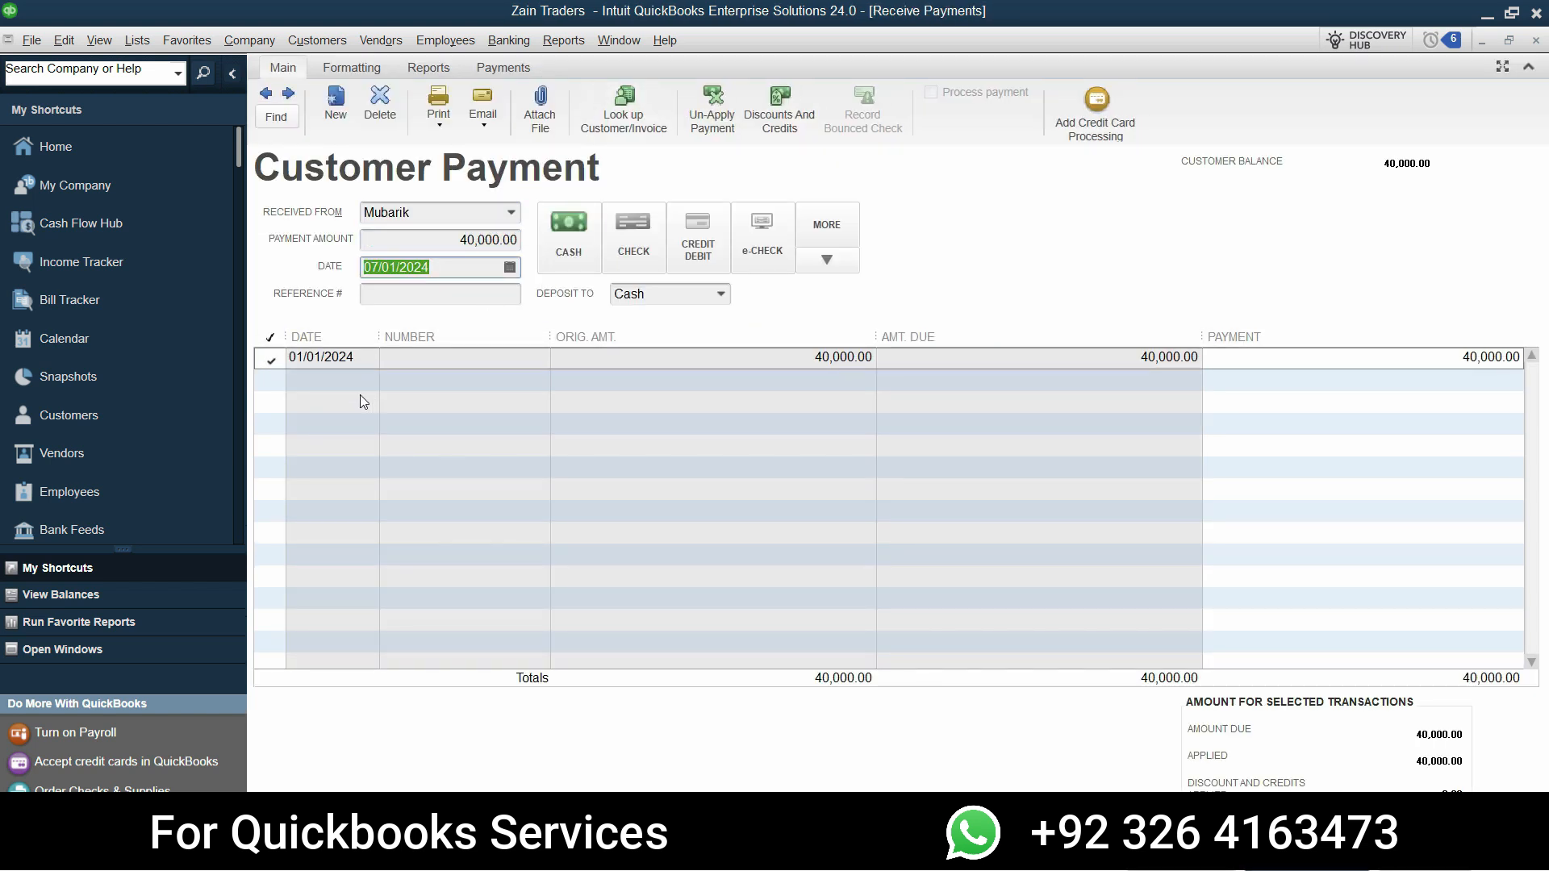
key(Tab)
text(1002)
key(Tab)
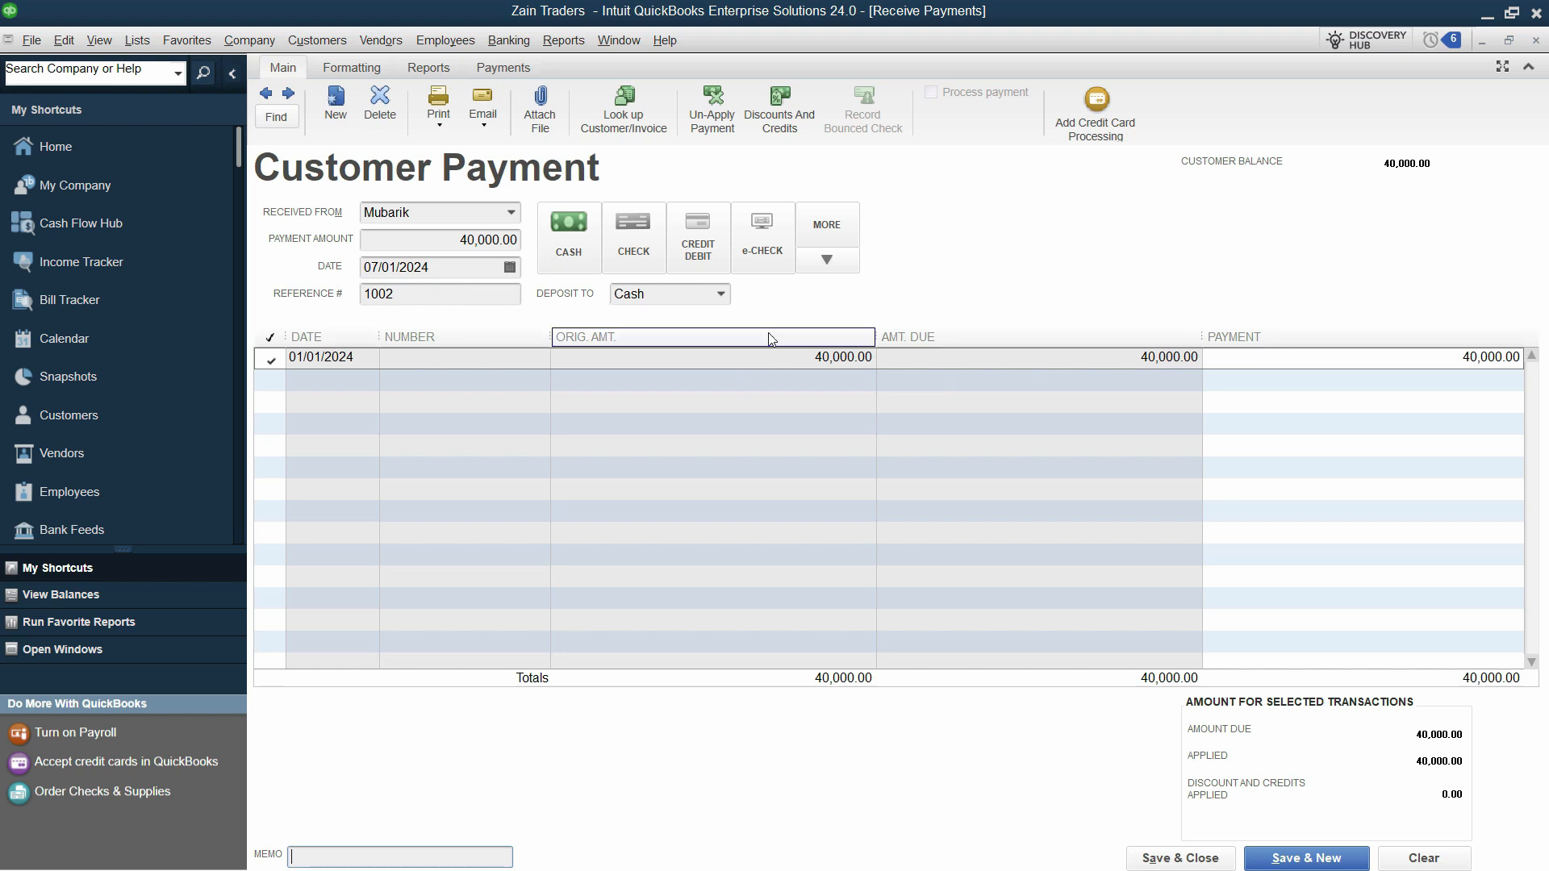
key(alt+s)
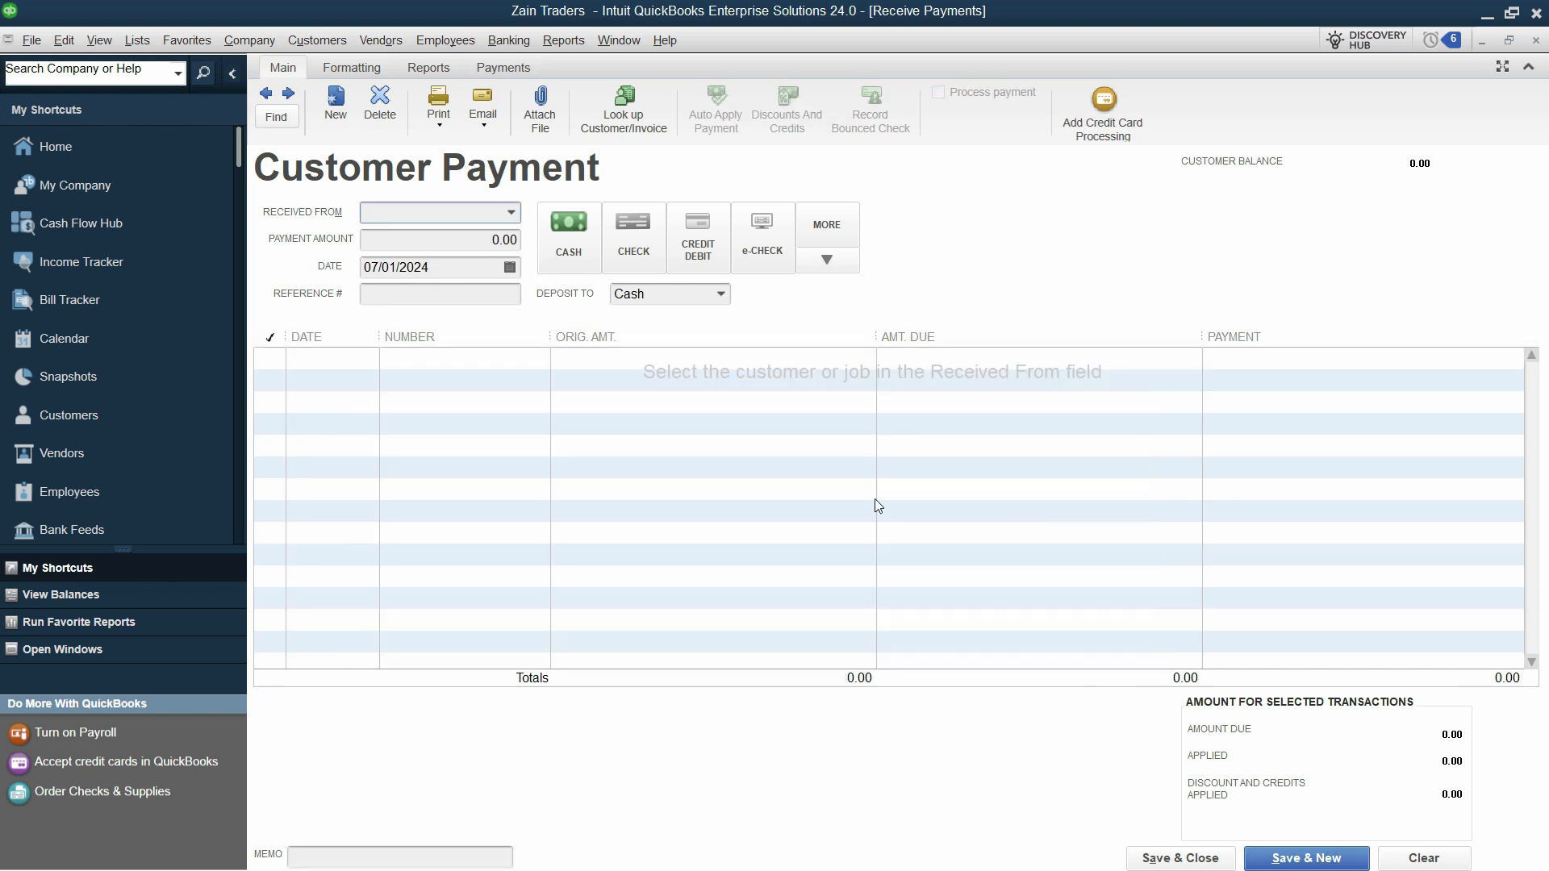
Reopen the saved customer payment with reference 1002 and display its transaction journal.
click(264, 97)
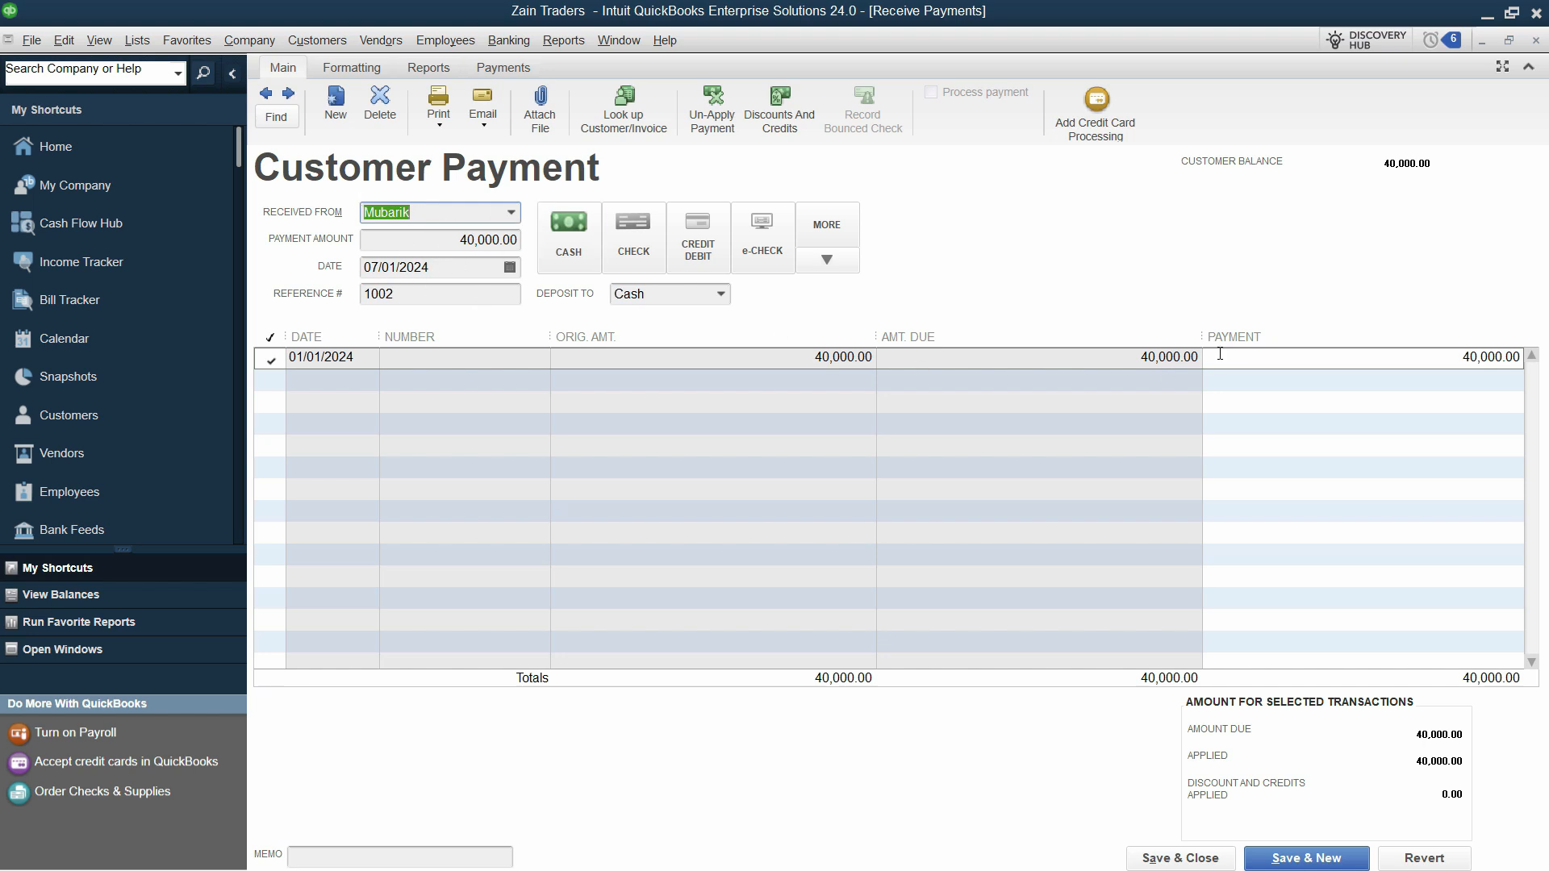
click(429, 69)
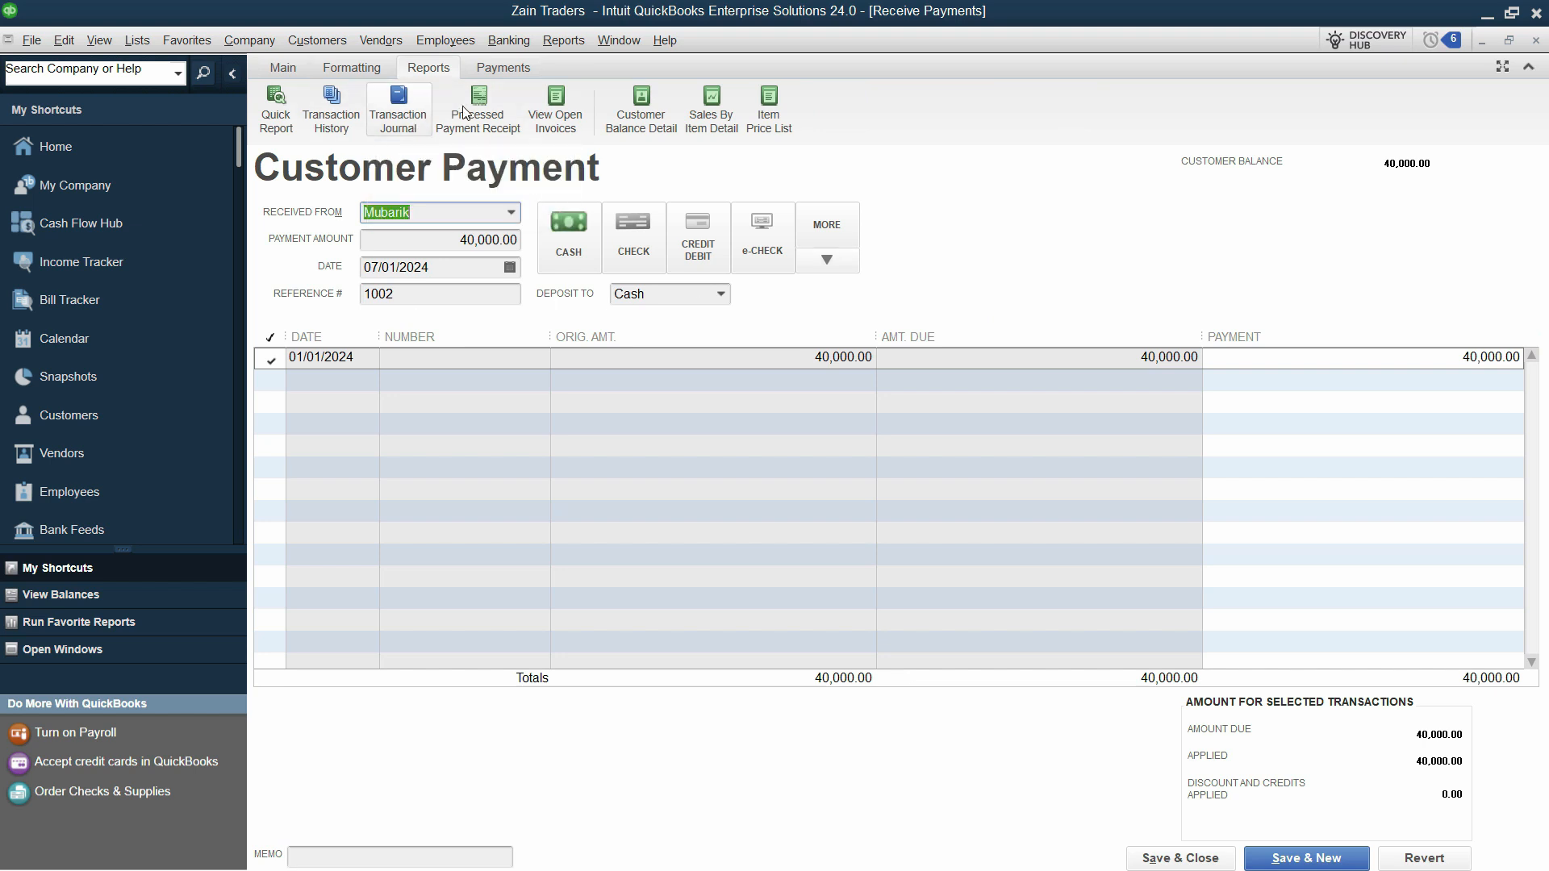
click(397, 111)
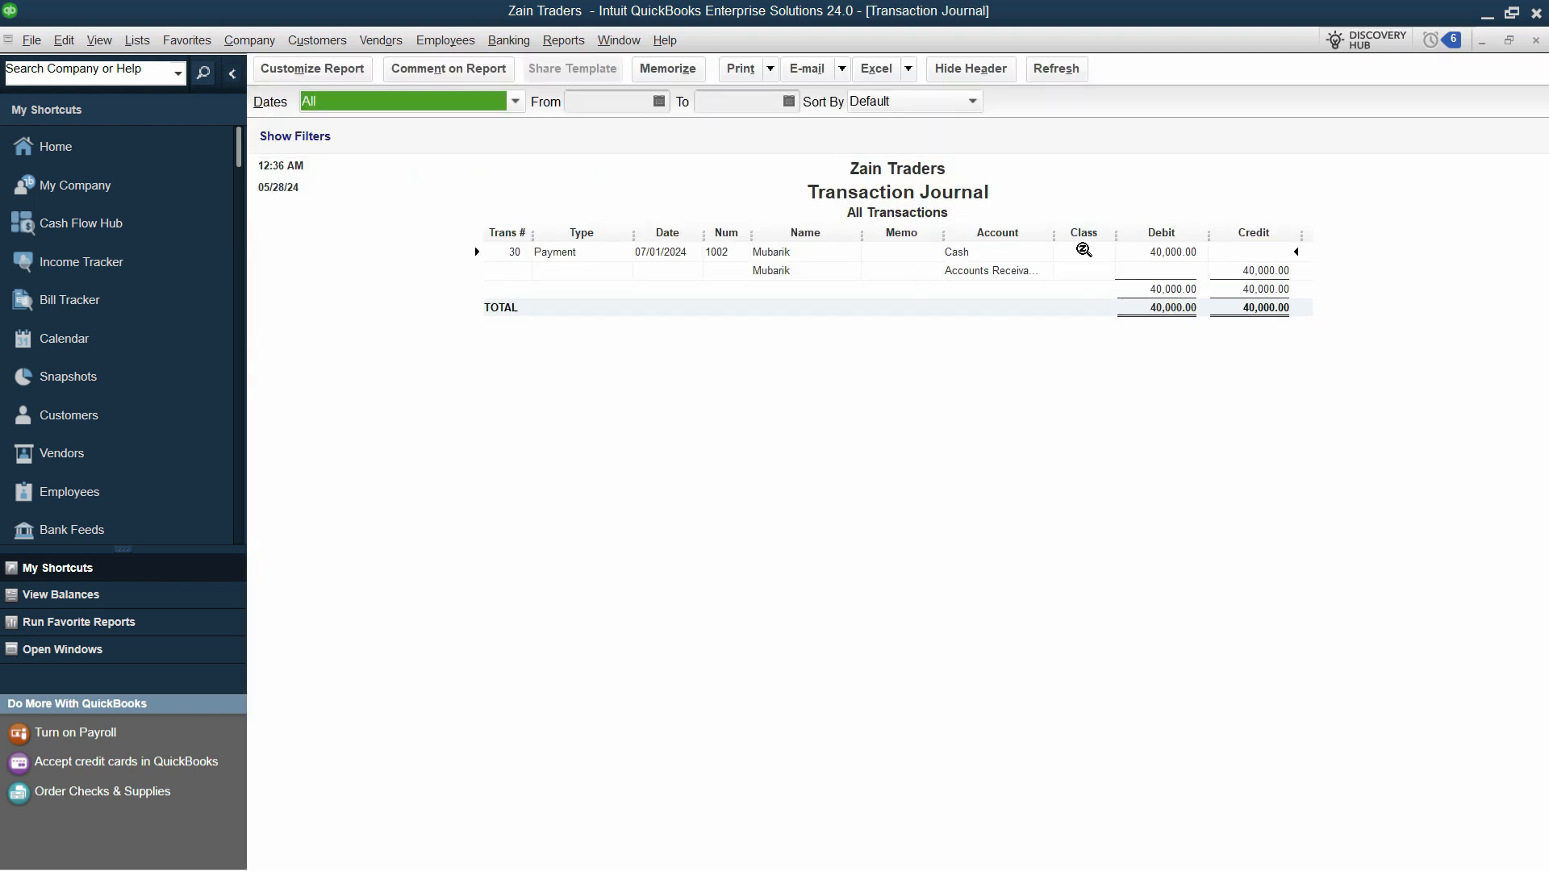
Widen the journal's Account column over Class, collapse the Memo column, and close the report and the payment form.
drag(1115, 240, 1174, 240)
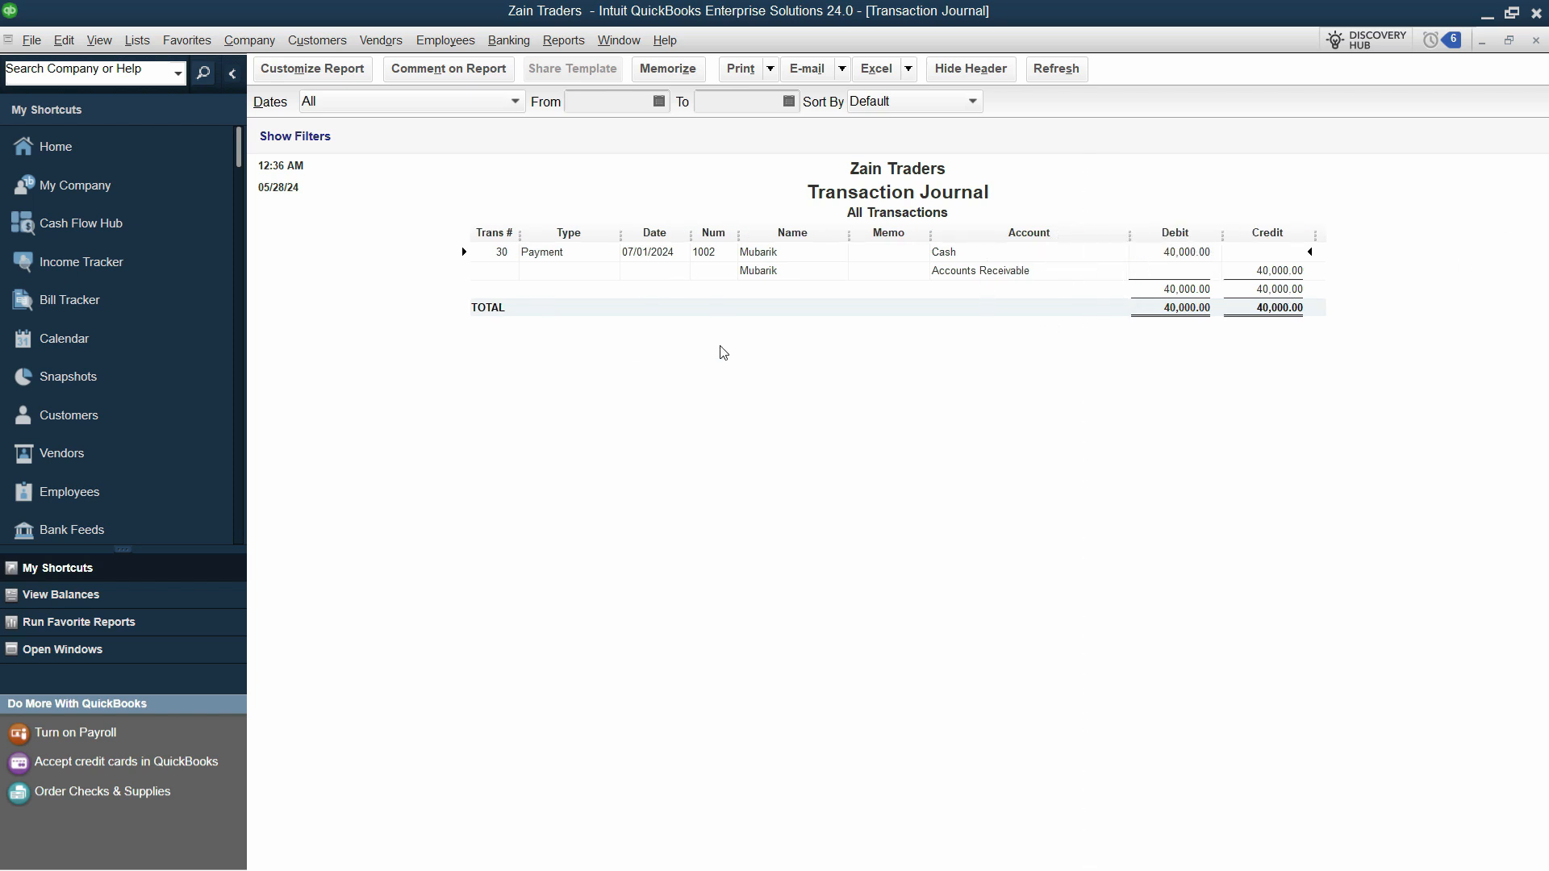
drag(932, 237, 856, 238)
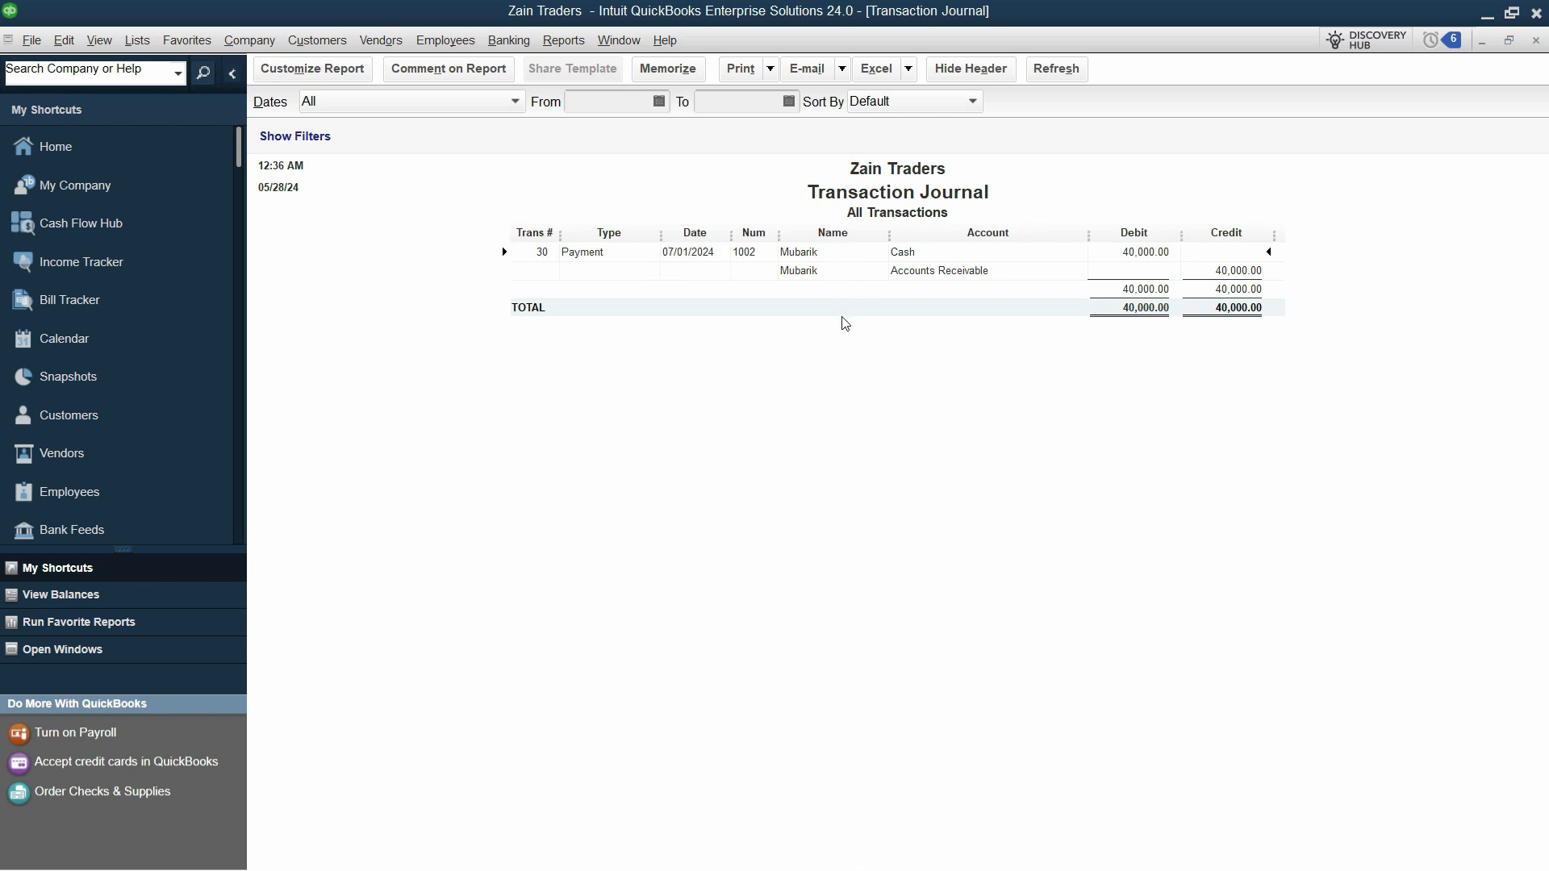
click(1536, 40)
click(890, 393)
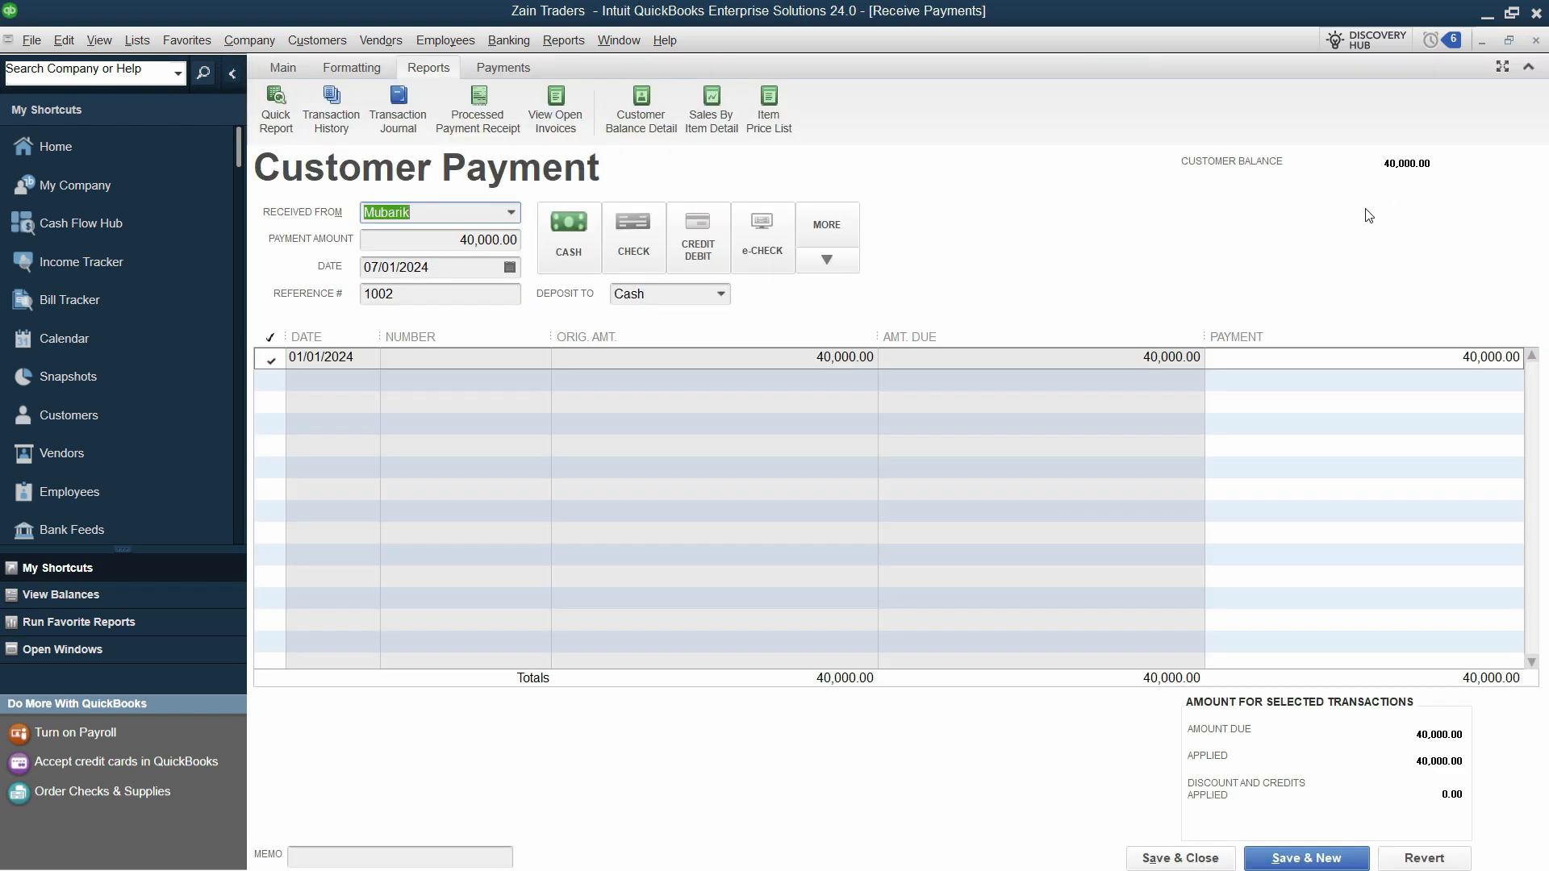
click(1536, 40)
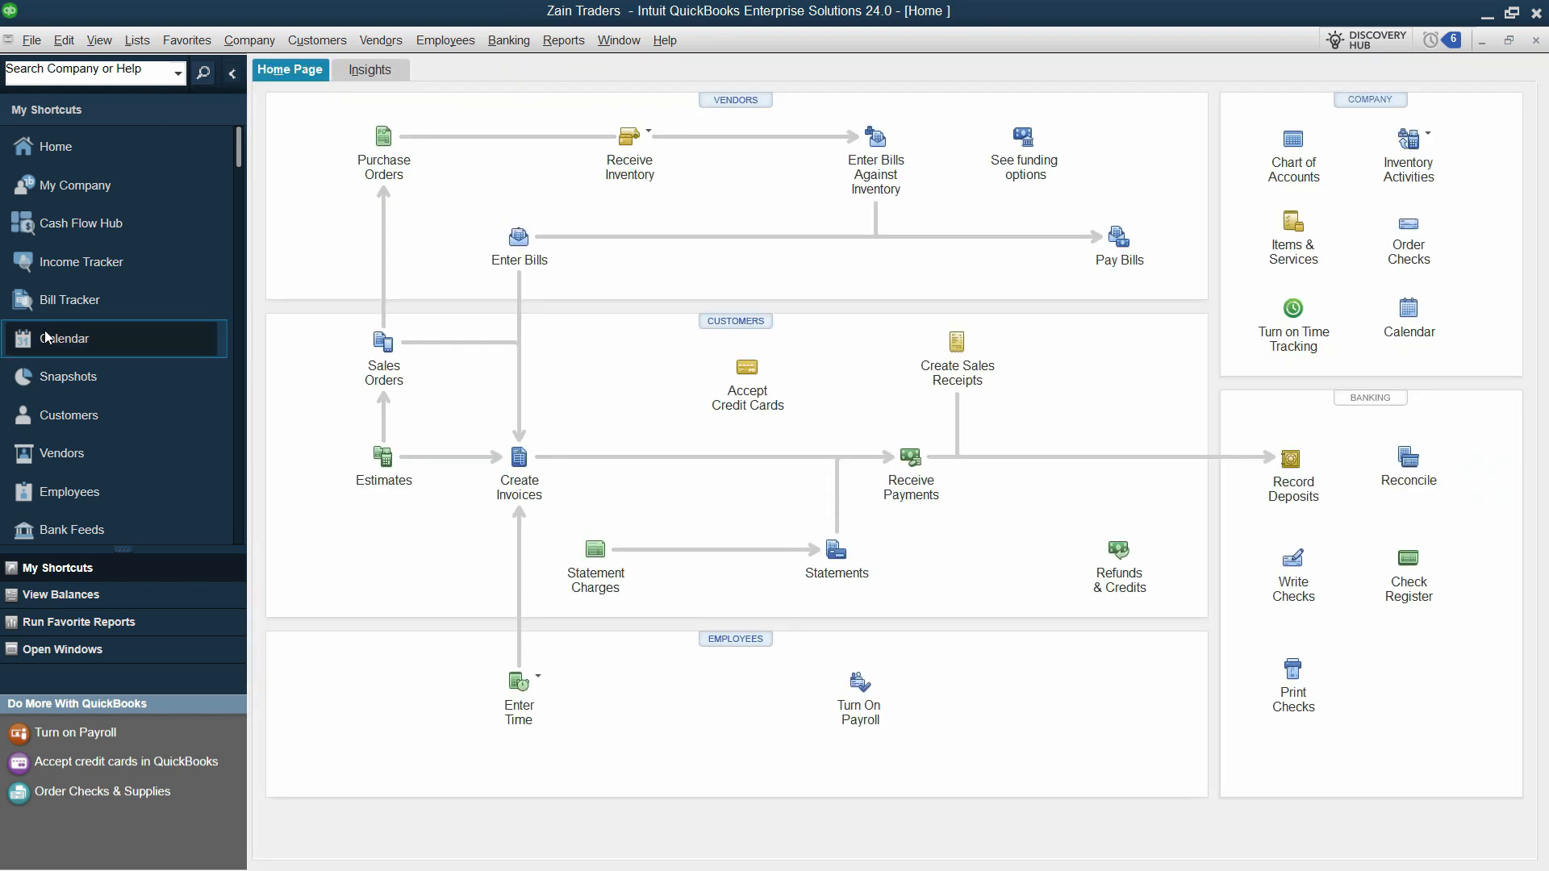
Review the paying customer's payment and invoice in the Customer Center with all transactions and dates shown, and return to the home page.
click(750, 326)
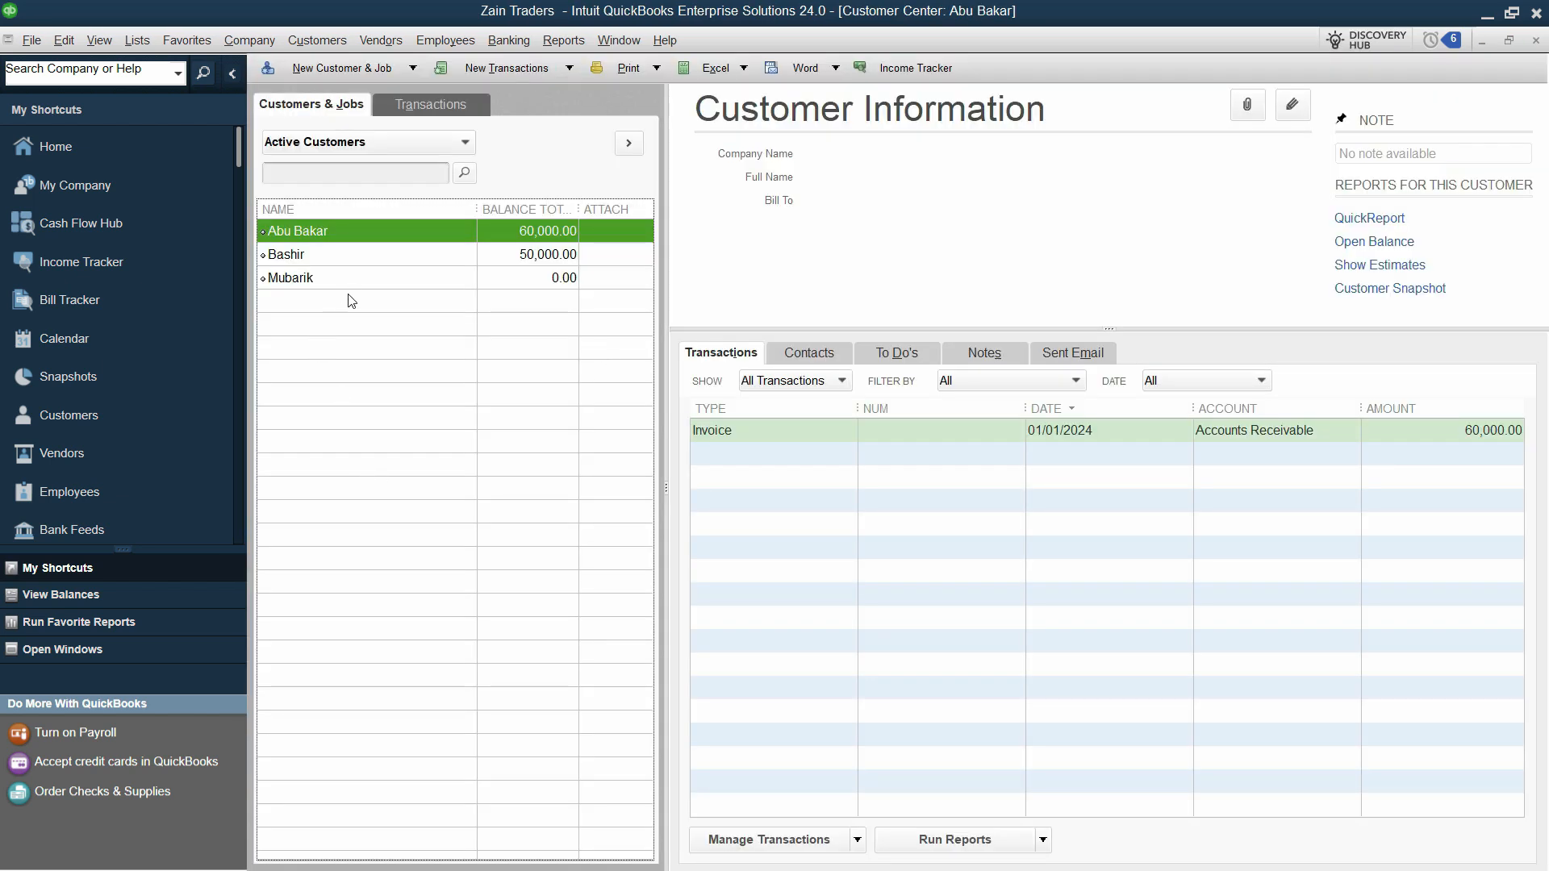
click(319, 278)
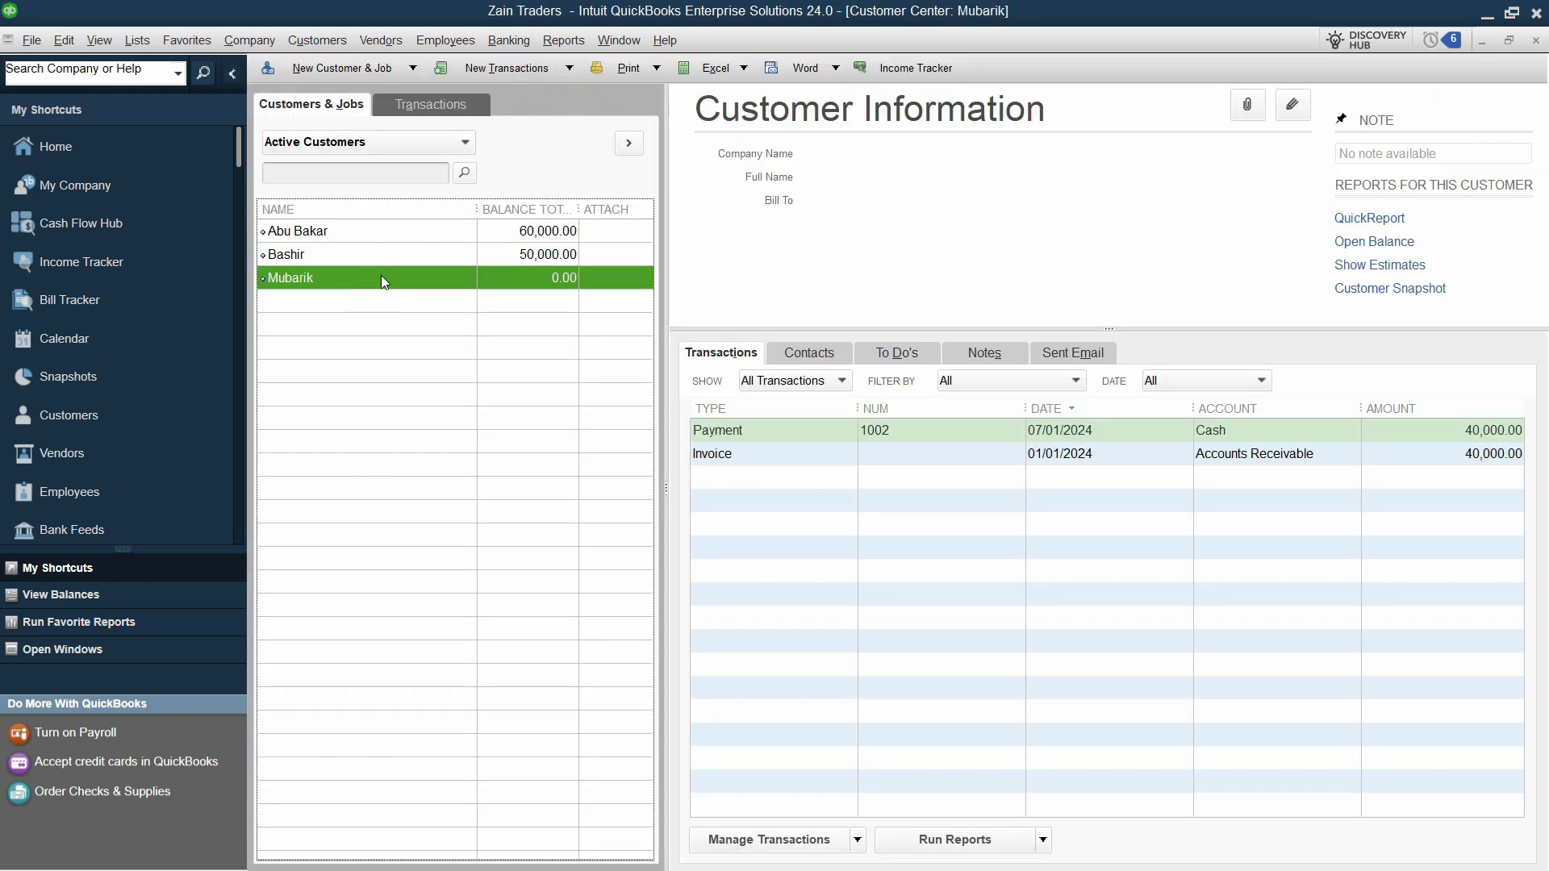
click(801, 379)
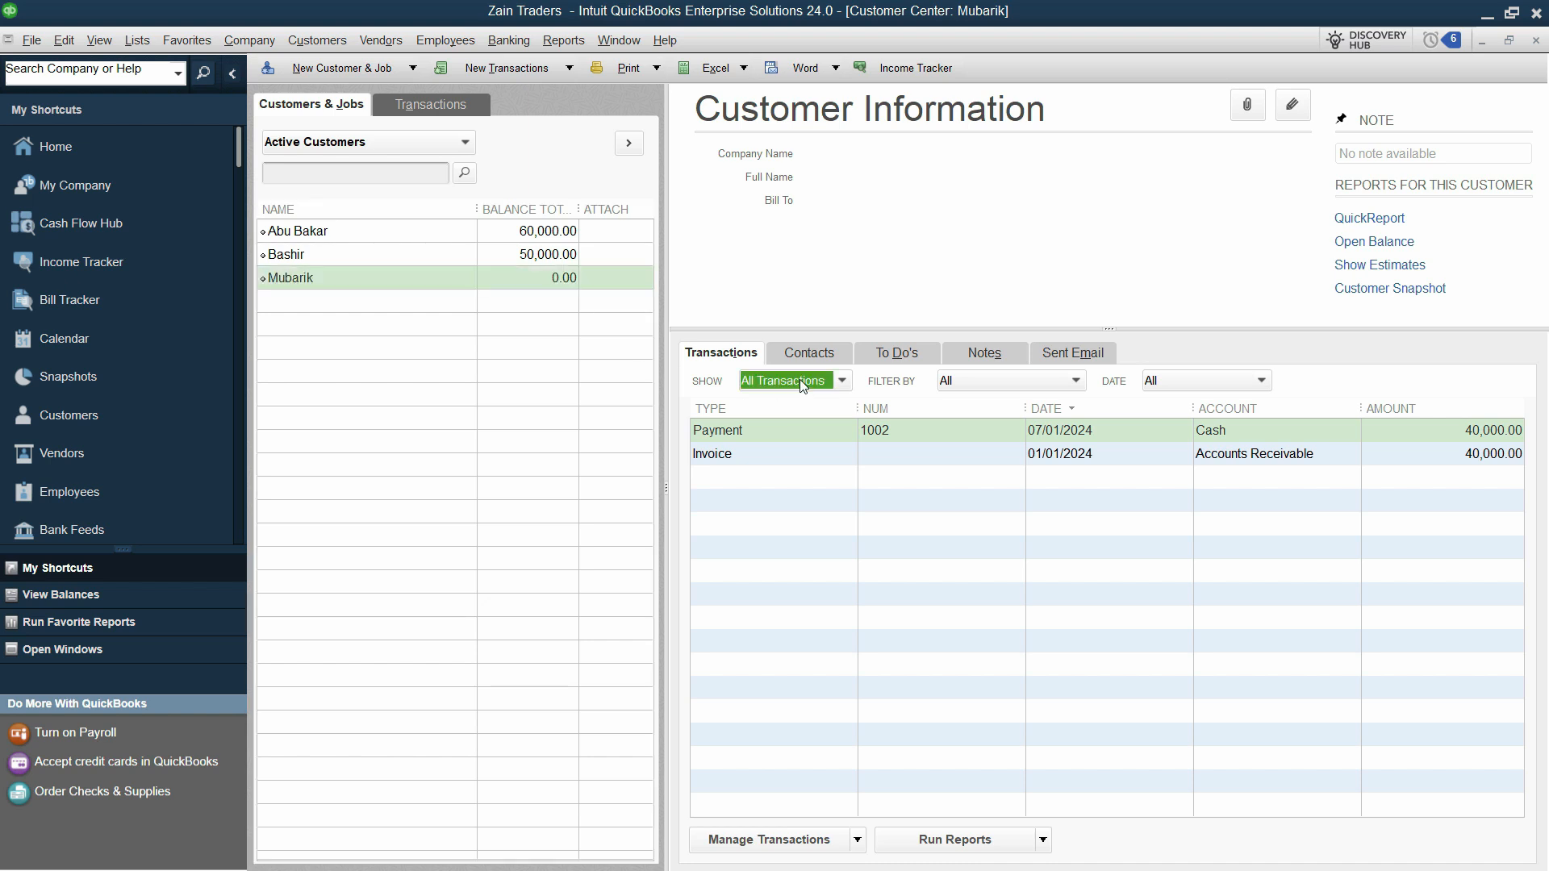
click(1010, 381)
click(1199, 381)
click(1185, 408)
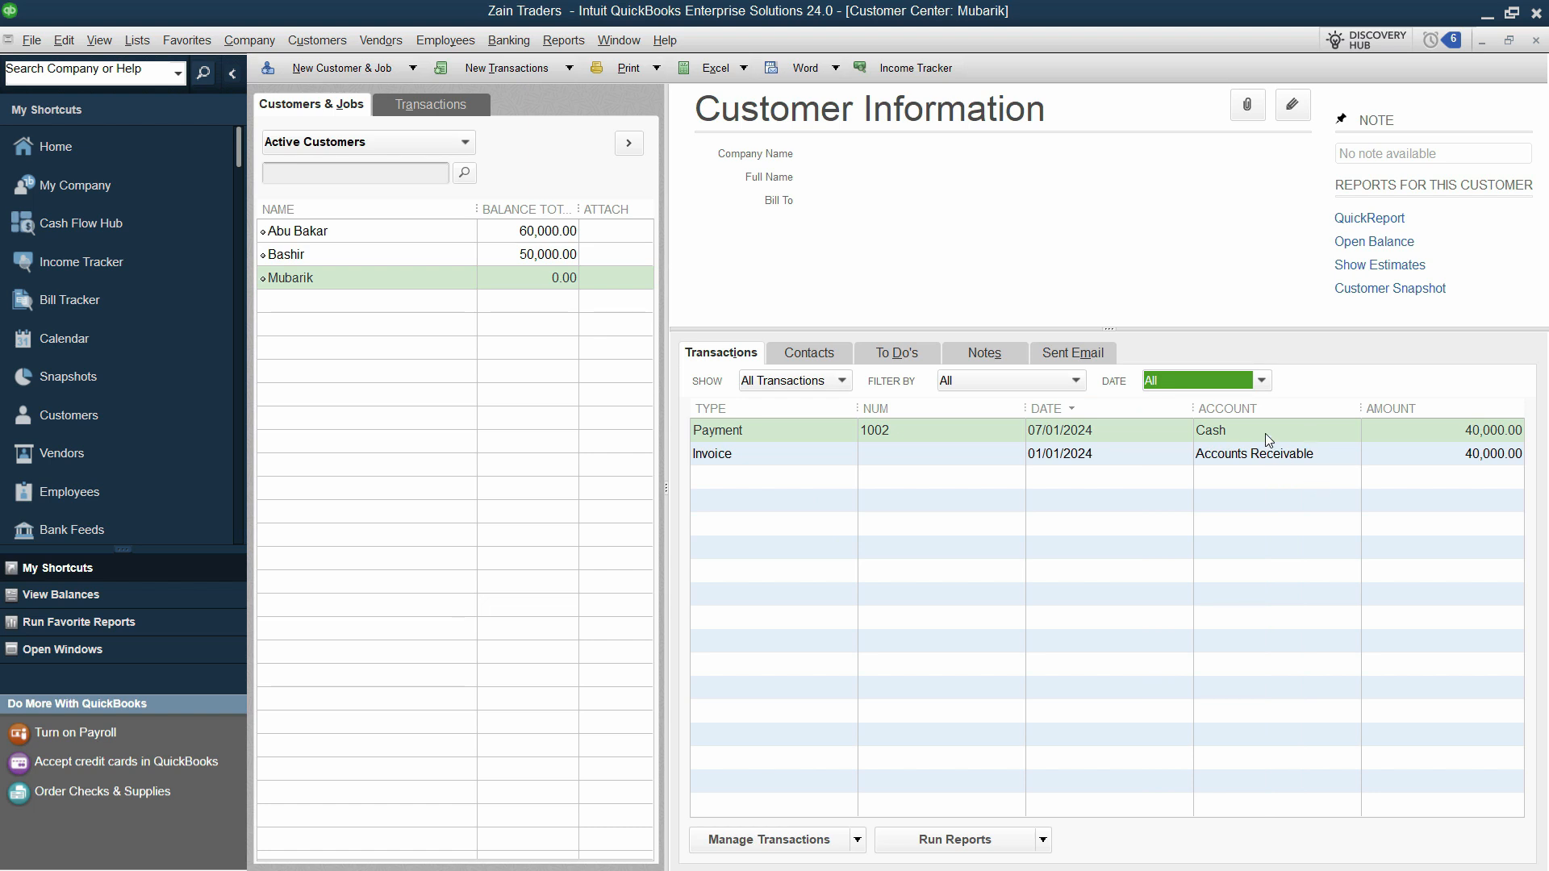
click(858, 456)
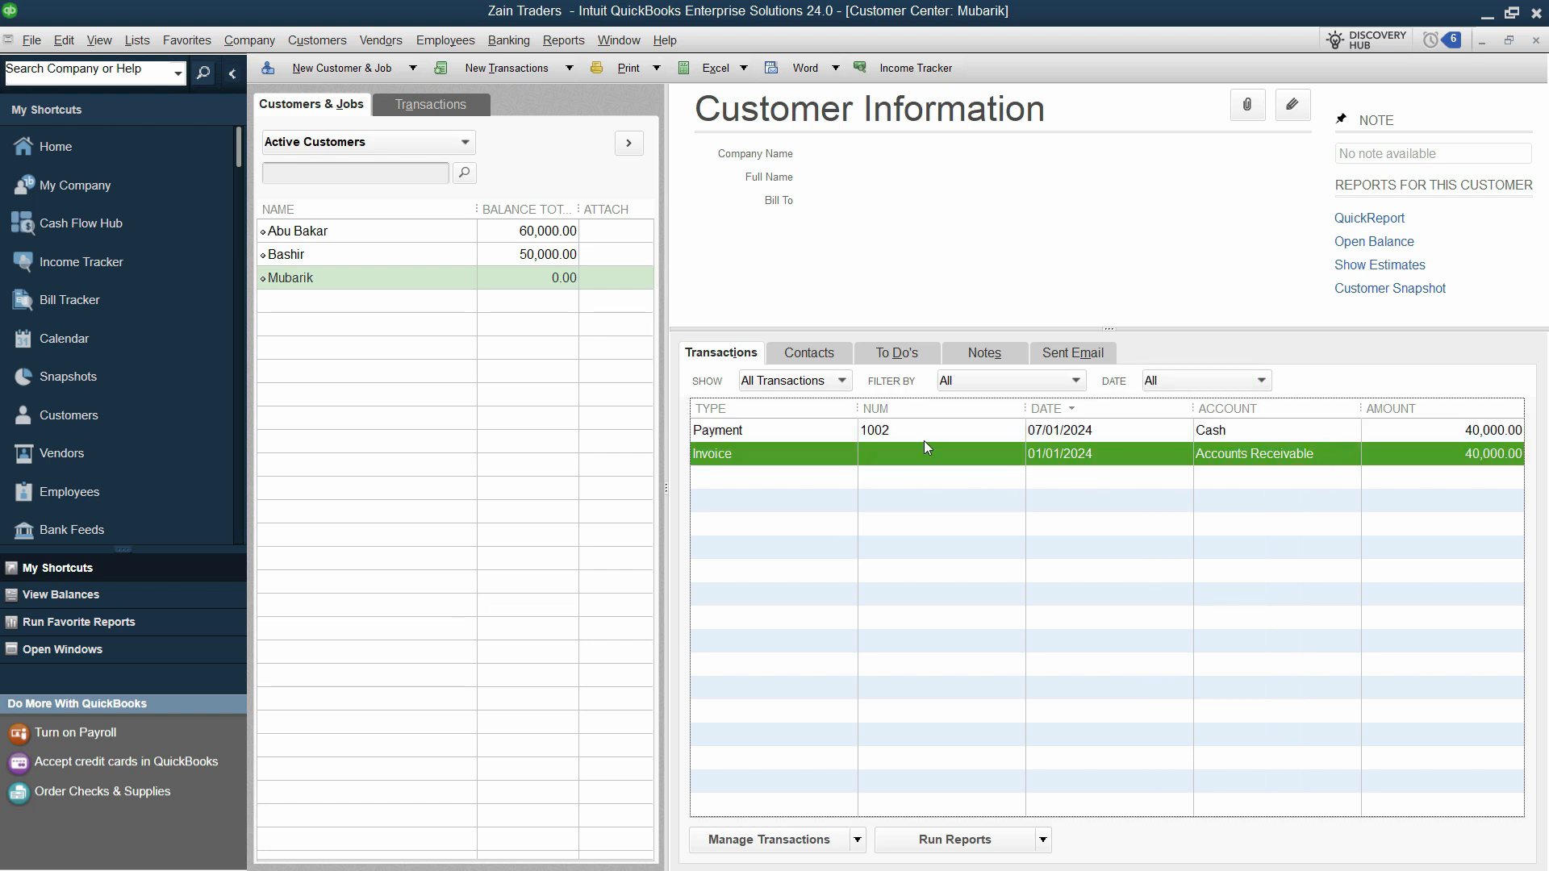
click(111, 158)
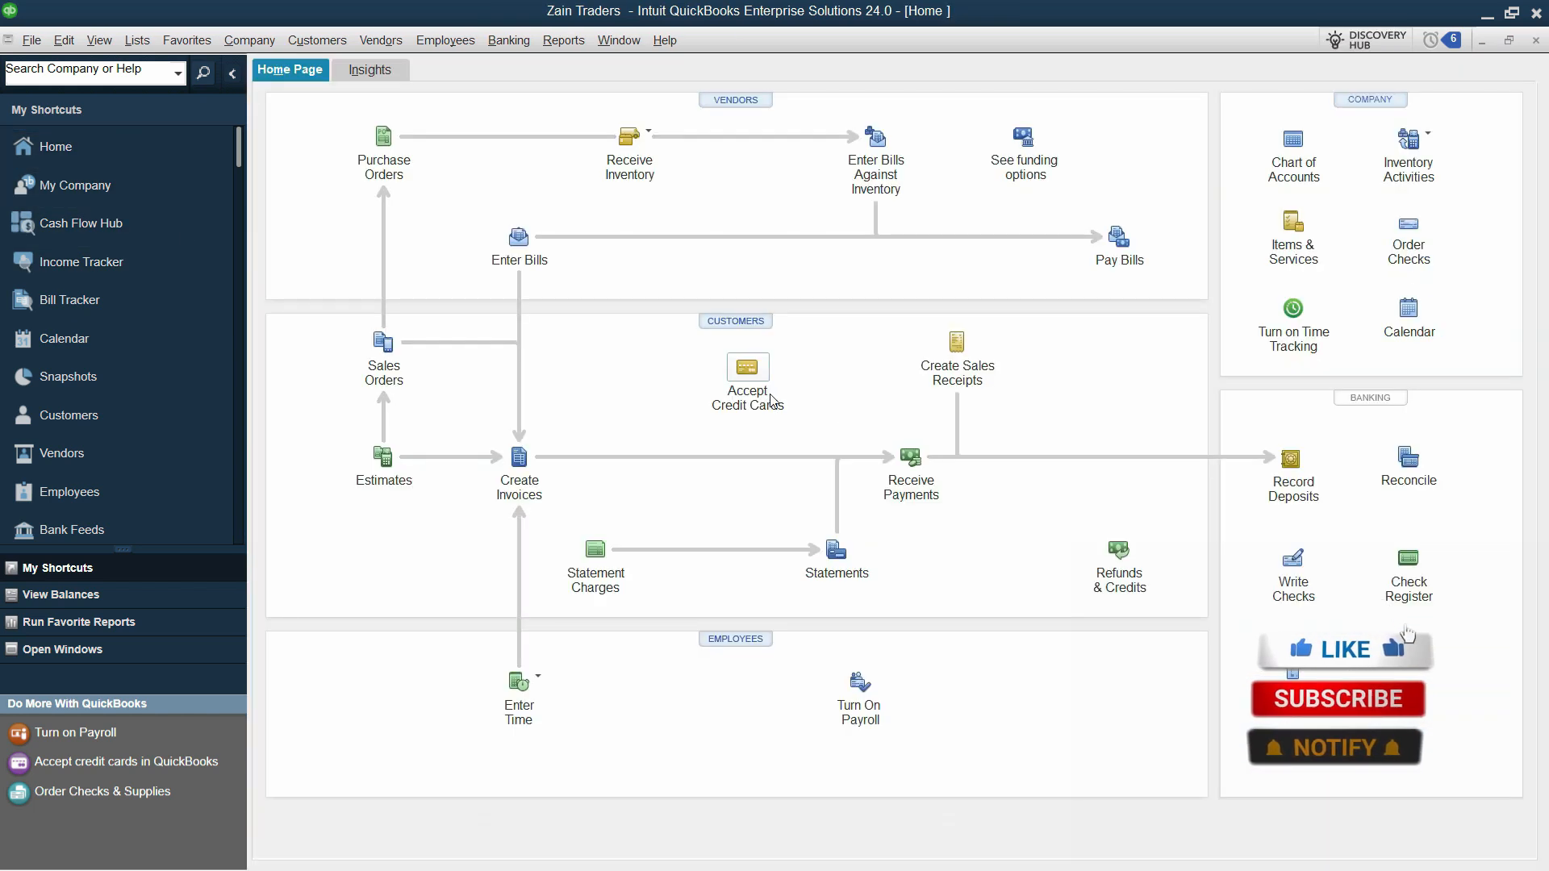